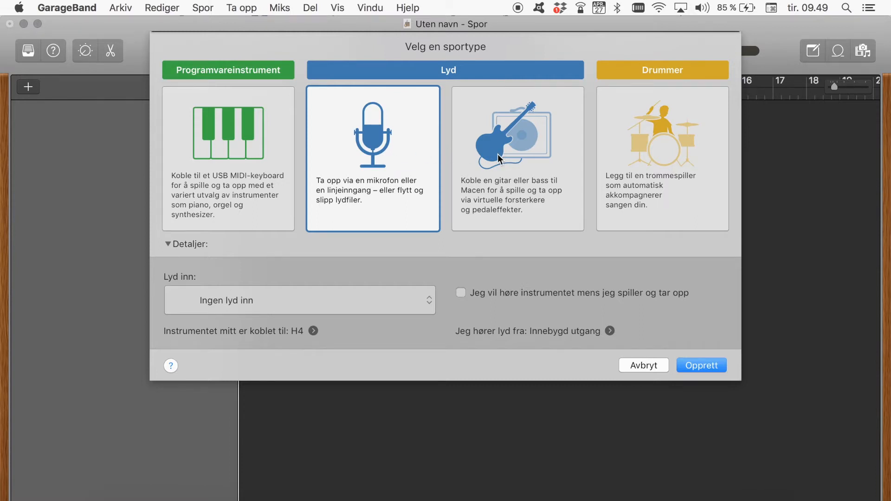
Step: Create a new audio track using the microphone or line input track type
{"action": "left_click", "coordinate": [246, 134]}
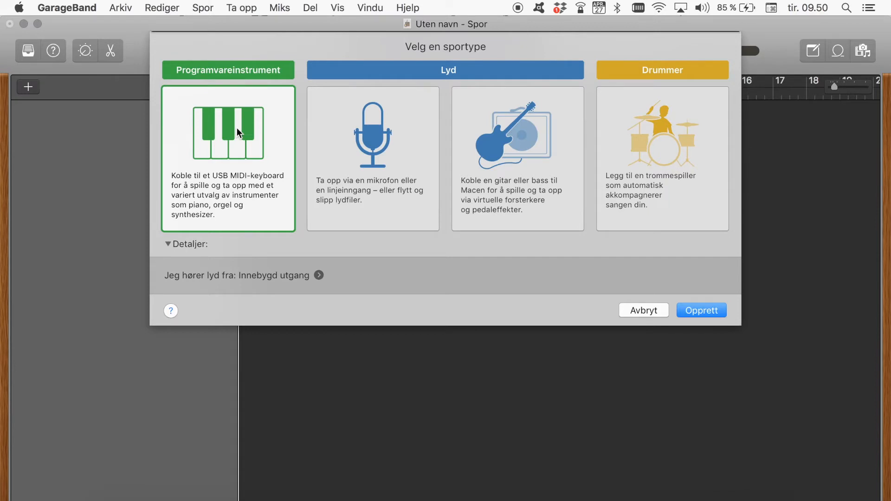
{"action": "left_click", "coordinate": [393, 117]}
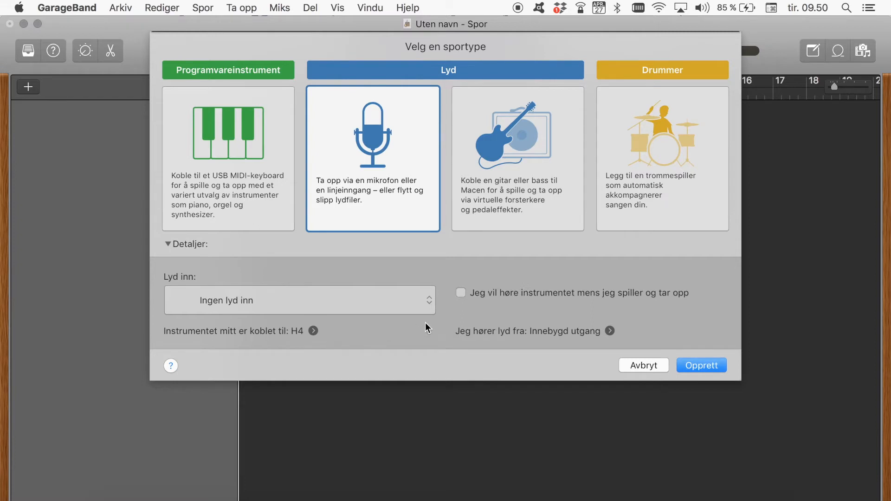
{"action": "left_click", "coordinate": [712, 366]}
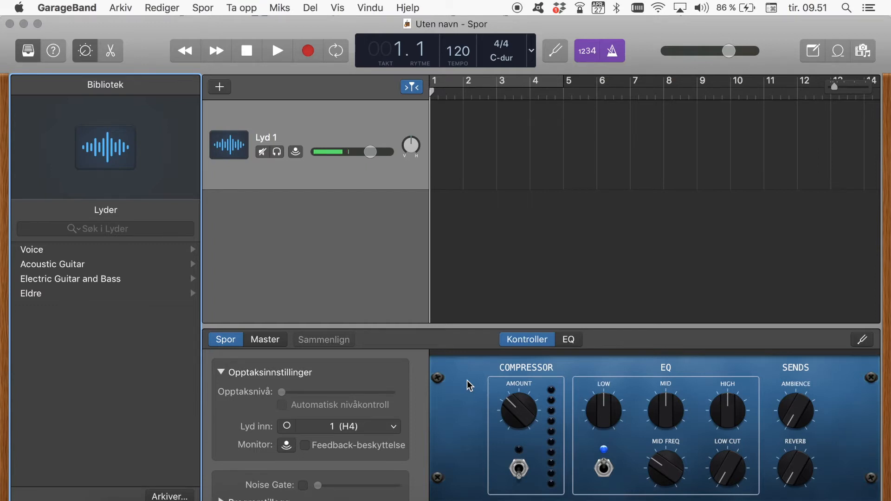
Step: Toggle the library and Smart Controls, leaving the library shown and the track editor open below the tracks
{"action": "left_click", "coordinate": [86, 52]}
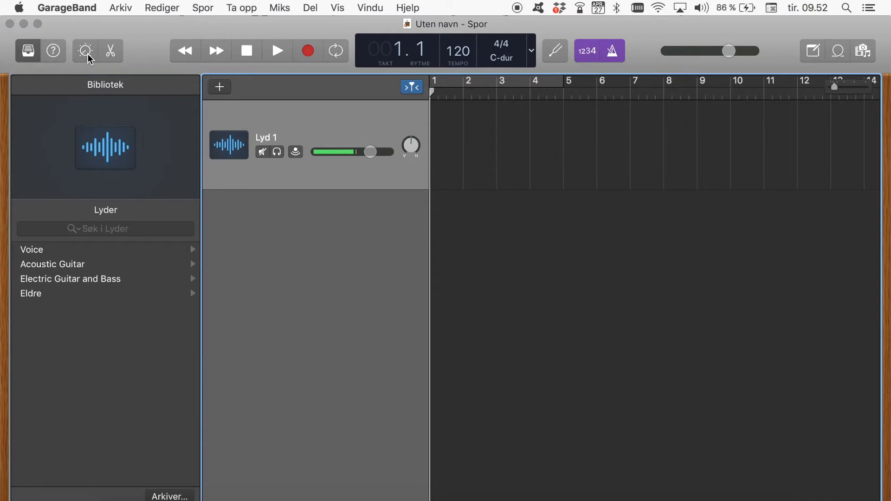
{"action": "left_click", "coordinate": [29, 50]}
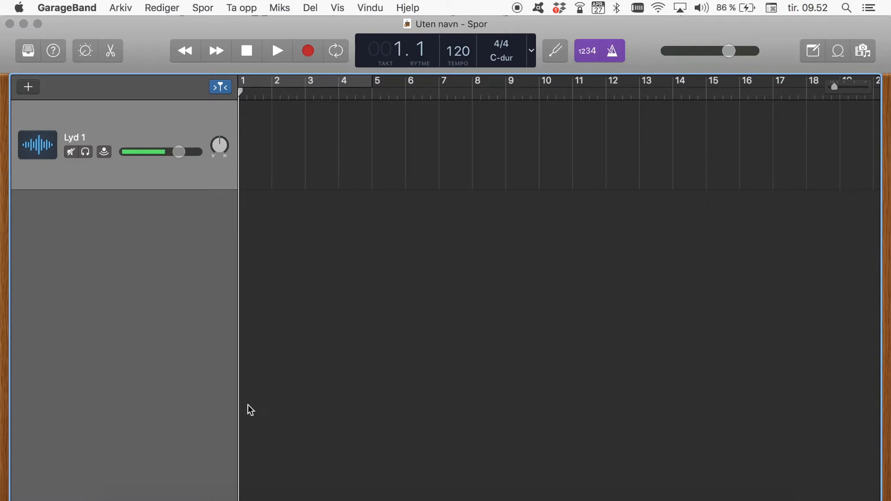
{"action": "left_click", "coordinate": [29, 51]}
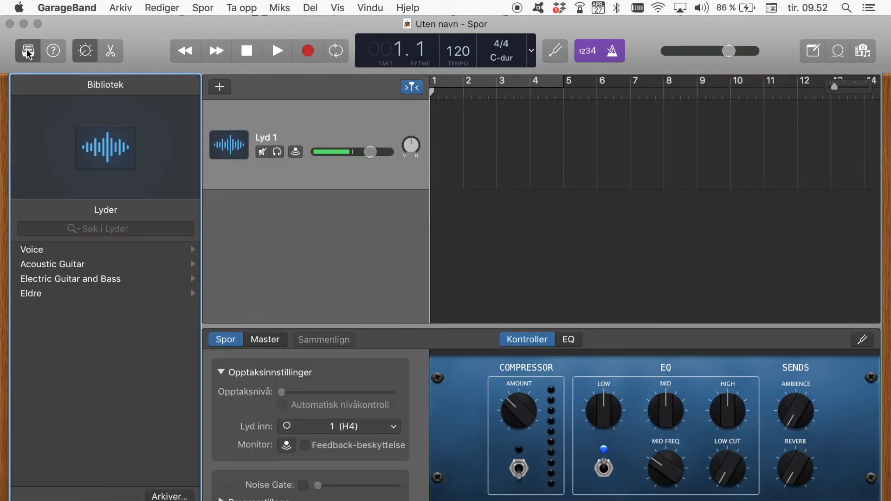
{"action": "left_click", "coordinate": [112, 52]}
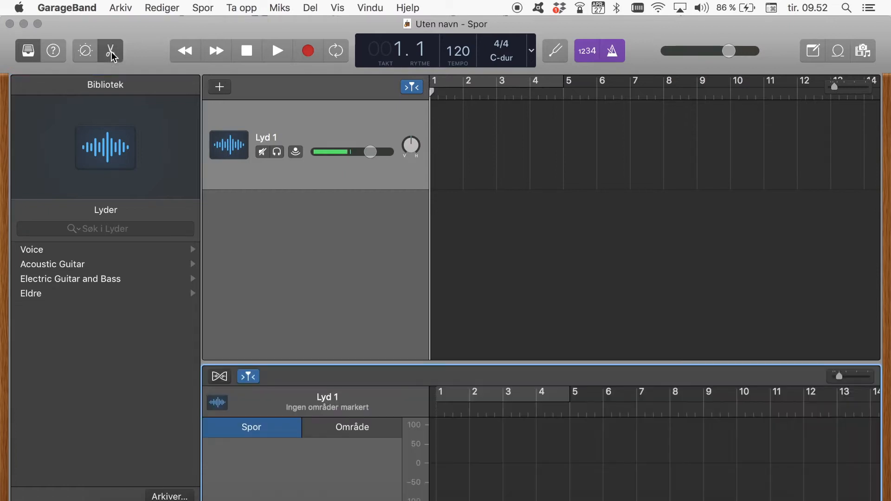
{"action": "left_click", "coordinate": [89, 55]}
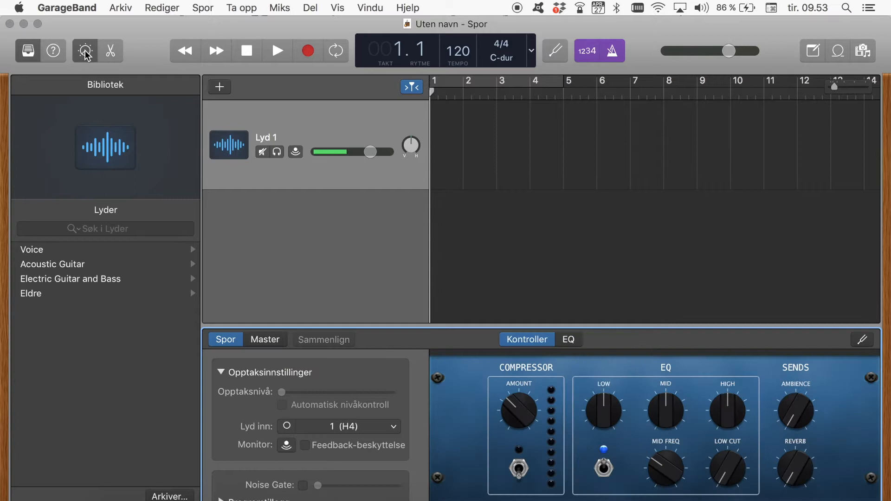
{"action": "left_click", "coordinate": [119, 58]}
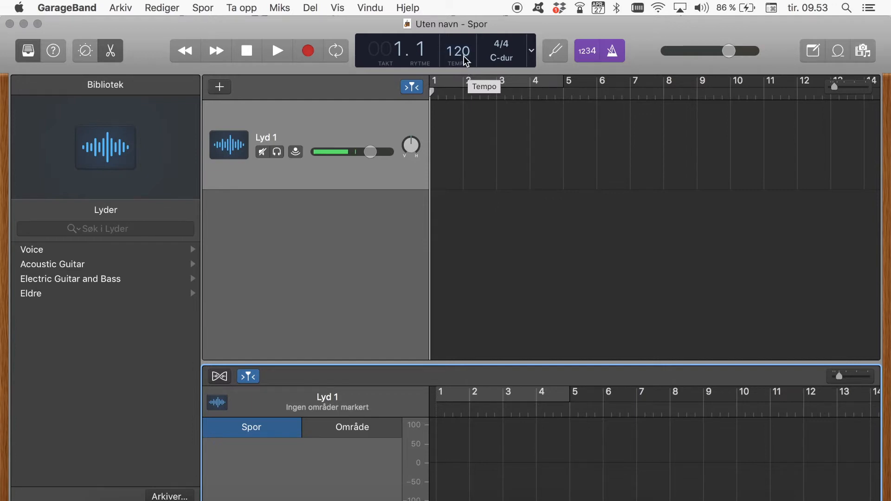
Step: Try a project tempo of 80, set it to 100, and start playback
{"action": "left_click_drag", "start_coordinate": [460, 59], "coordinate": [460, 56]}
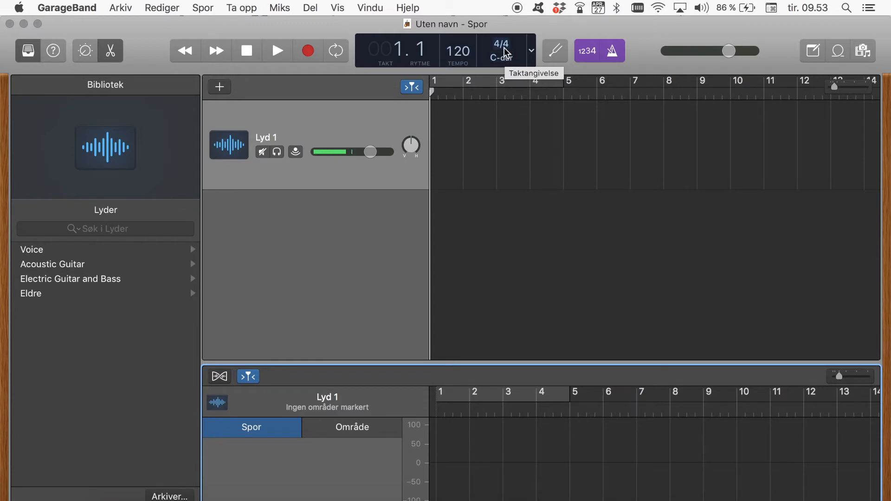
{"action": "double_click", "coordinate": [463, 52]}
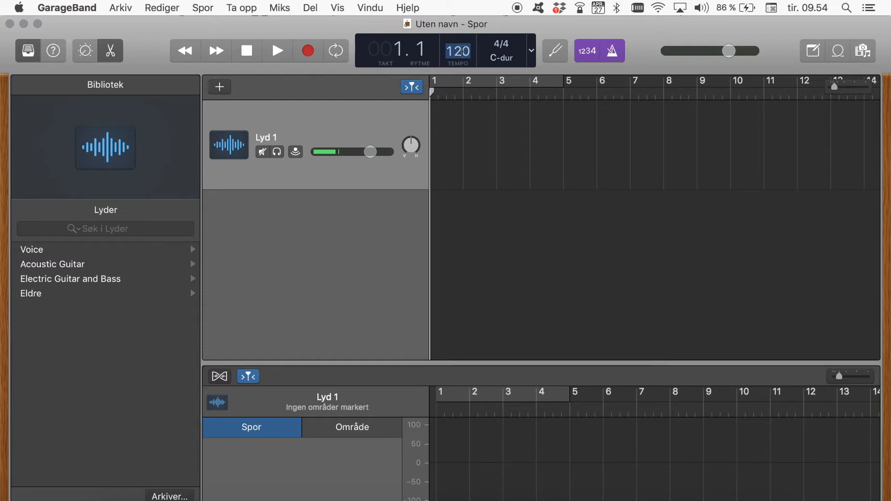
{"action": "type", "text": "80"}
{"action": "key", "text": "Return"}
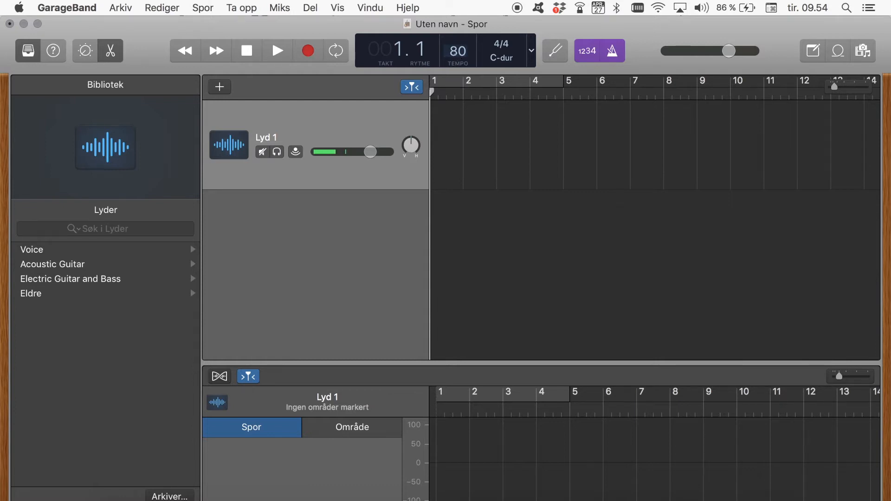
{"action": "type", "text": "100"}
{"action": "key", "text": "Return"}
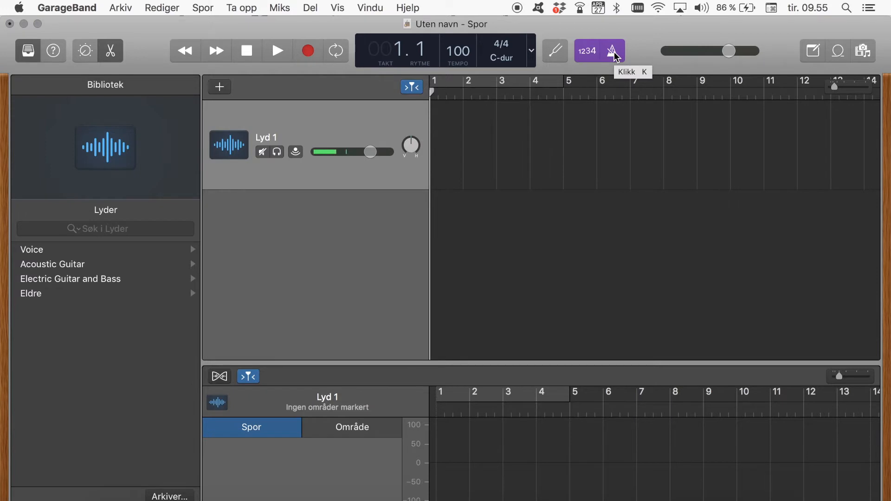
{"action": "left_click", "coordinate": [279, 52]}
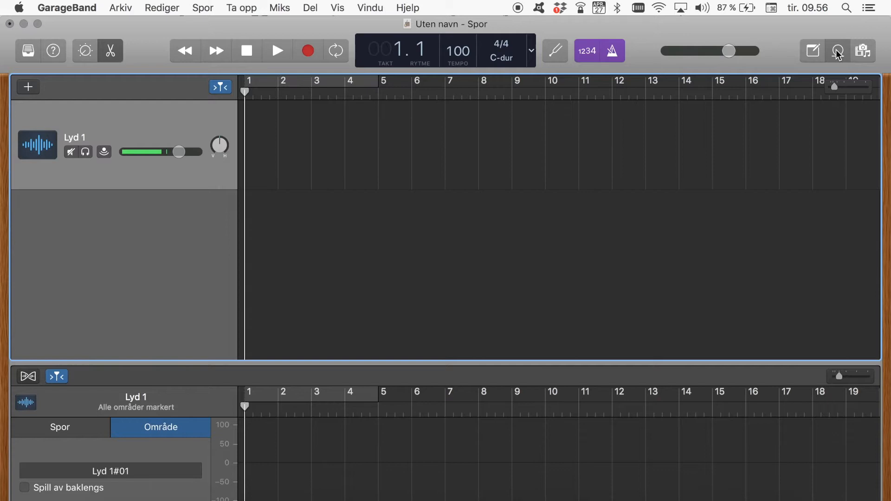
Step: Preview 12-8 Acoustic Strum 01 among the Apple Loops and place 60s Shuffle Drumset 01 on the audio track at bar 4
{"action": "left_click", "coordinate": [839, 52]}
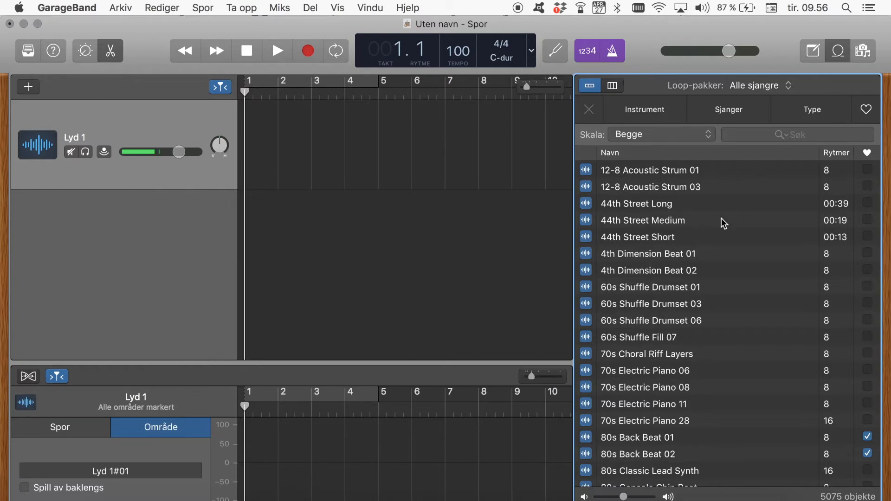
{"action": "left_click", "coordinate": [657, 171]}
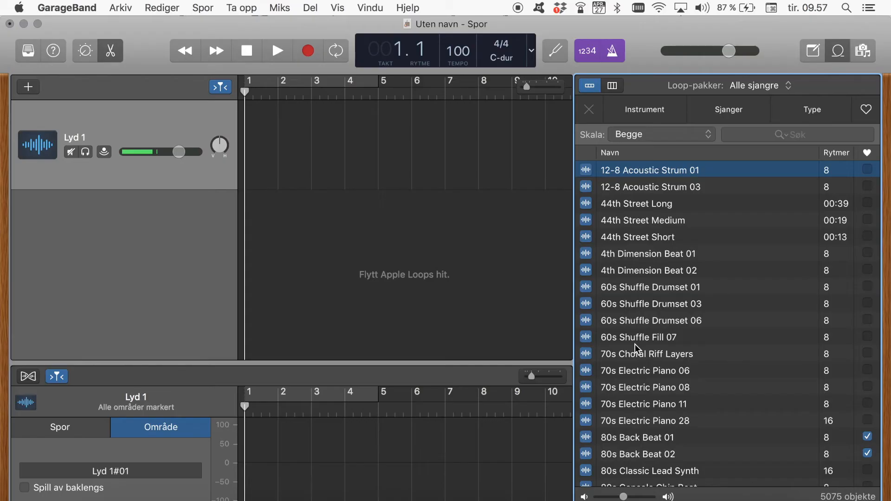
{"action": "left_click", "coordinate": [632, 291]}
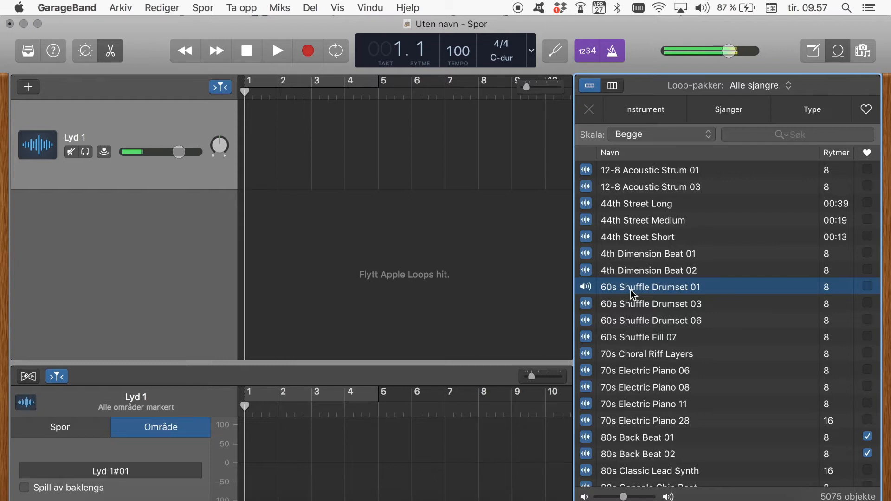
{"action": "left_click_drag", "start_coordinate": [631, 290], "coordinate": [346, 150]}
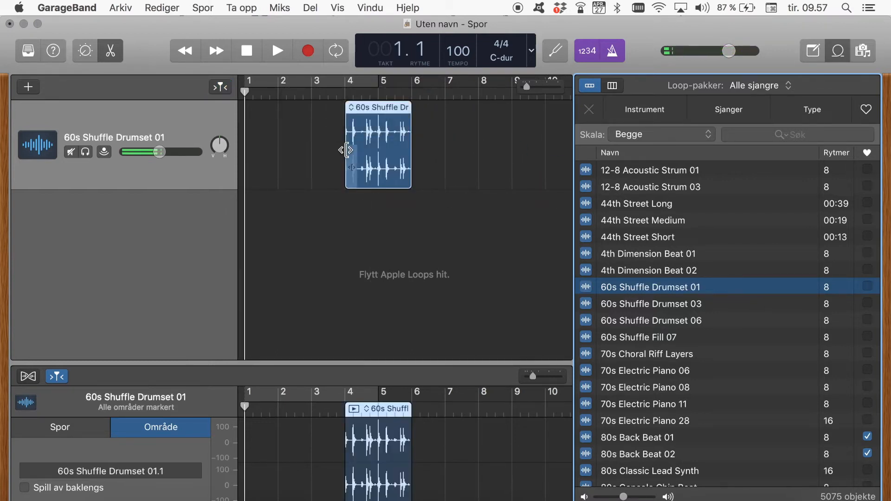
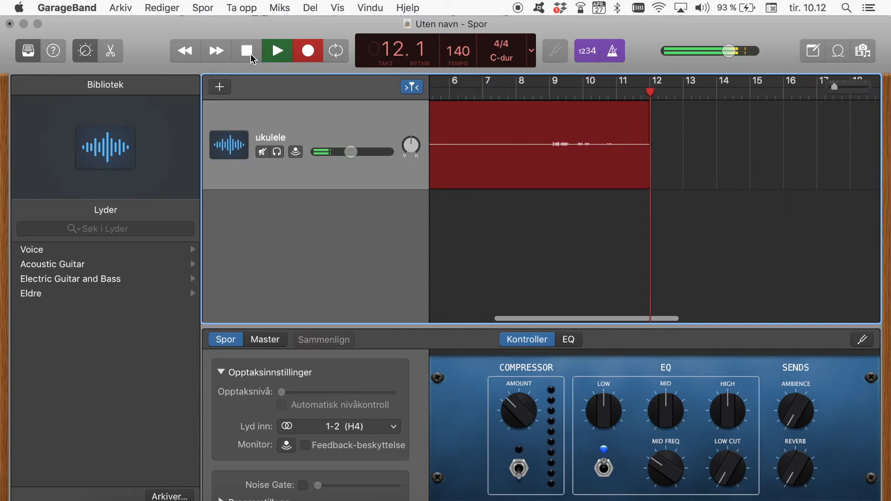
Step: Stop the ukulele recording and raise the ukulele track's volume
{"action": "left_click", "coordinate": [251, 54]}
{"action": "scroll", "coordinate": [523, 243], "scroll_direction": "left", "scroll_amount": 5}
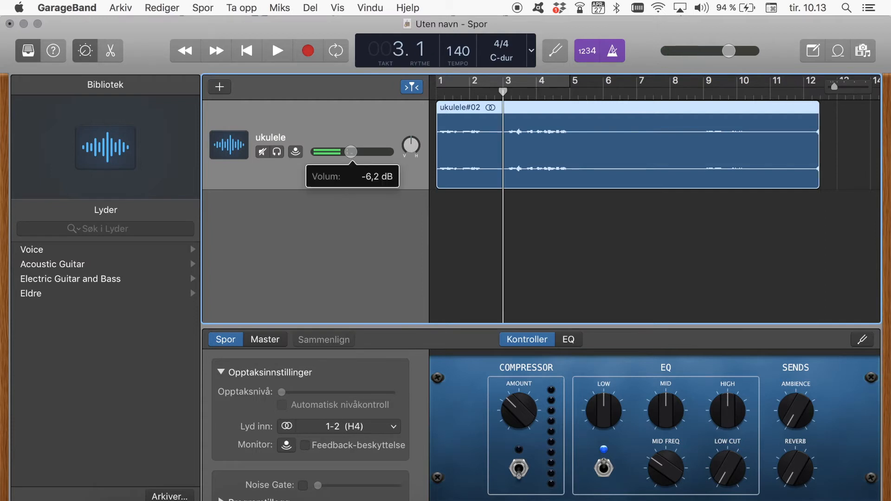
{"action": "left_click_drag", "start_coordinate": [356, 151], "coordinate": [370, 152]}
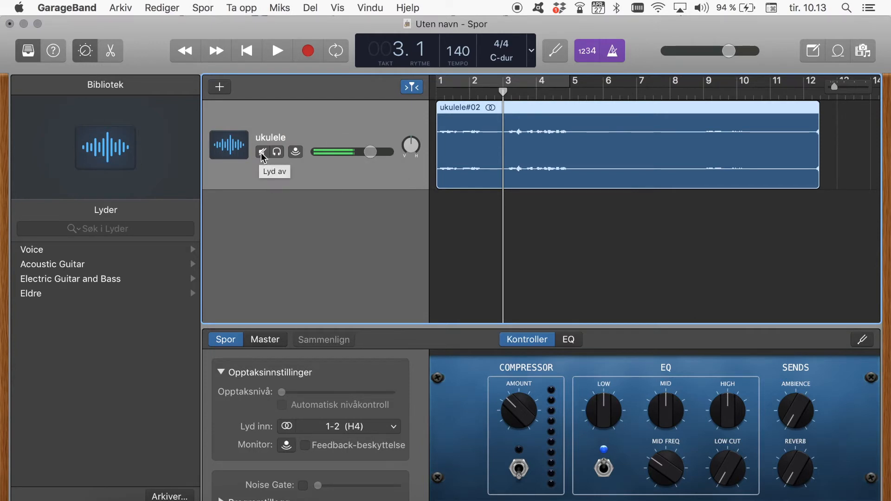
Step: Switch the ukulele track's mute, solo and input monitoring on and back off
{"action": "left_click", "coordinate": [263, 152]}
{"action": "left_click", "coordinate": [263, 152]}
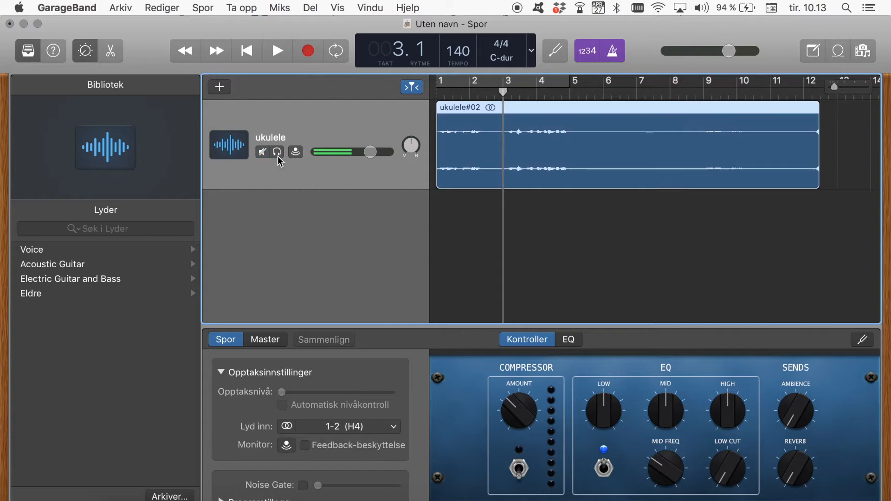
{"action": "left_click", "coordinate": [278, 155]}
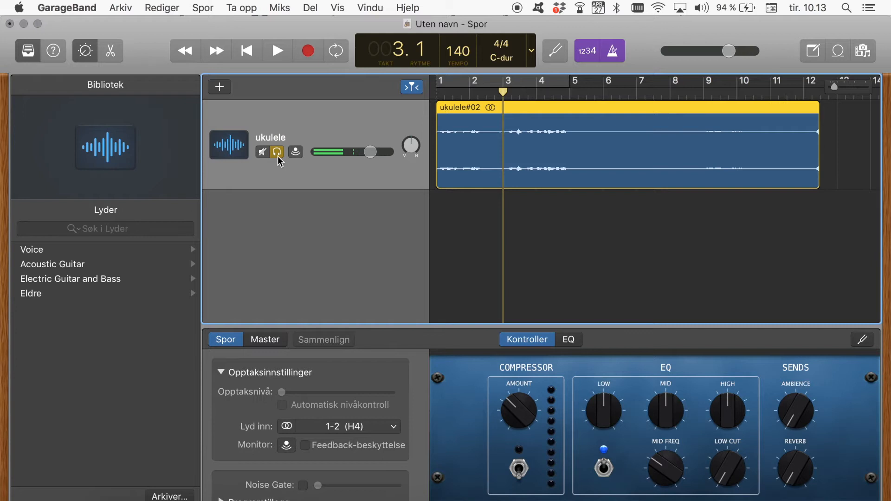
{"action": "left_click", "coordinate": [278, 154]}
{"action": "left_click", "coordinate": [296, 152]}
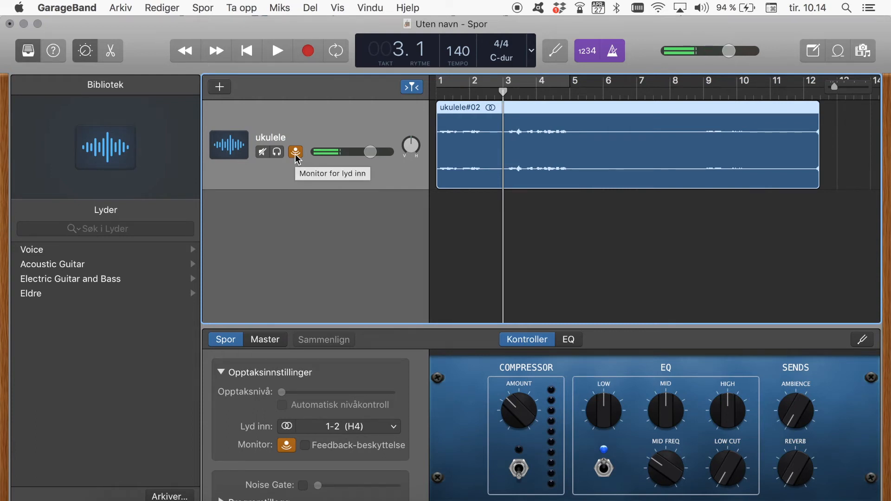
{"action": "left_click", "coordinate": [296, 155]}
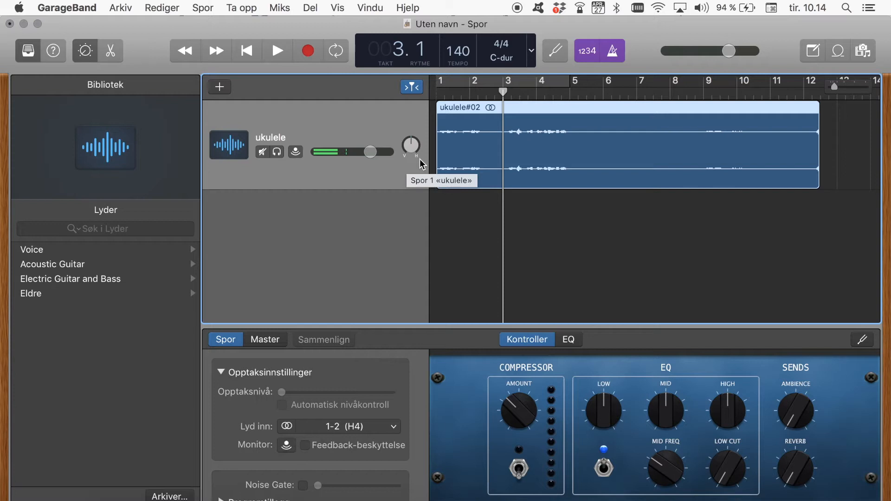
Step: Set the ukulele track's pan to +3 and open the track's EQ
{"action": "left_click_drag", "start_coordinate": [411, 146], "coordinate": [412, 148]}
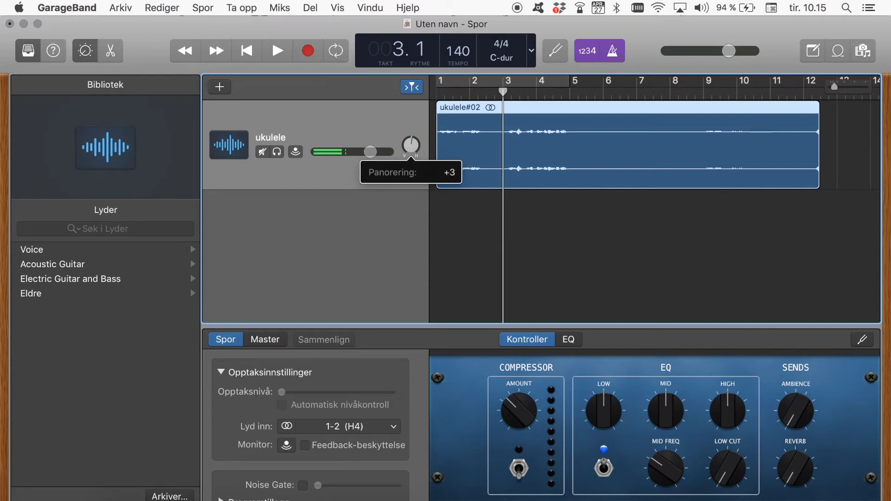
{"action": "left_click", "coordinate": [570, 341]}
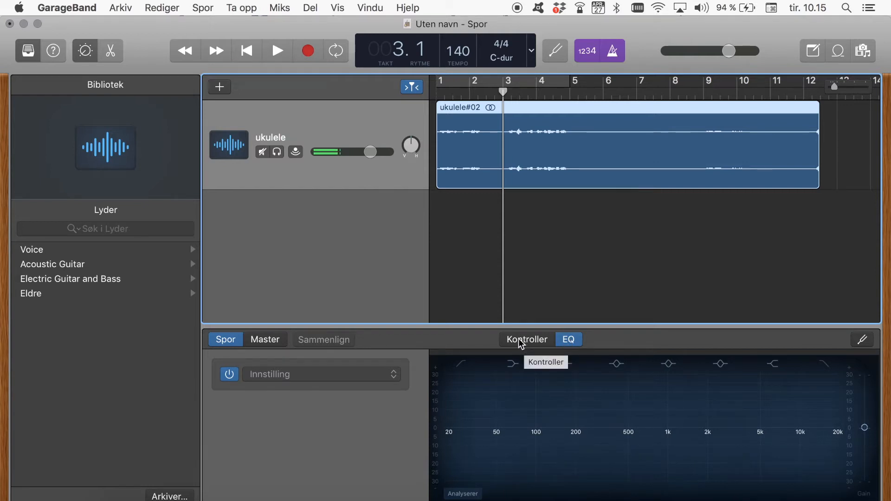
{"action": "left_click", "coordinate": [531, 427]}
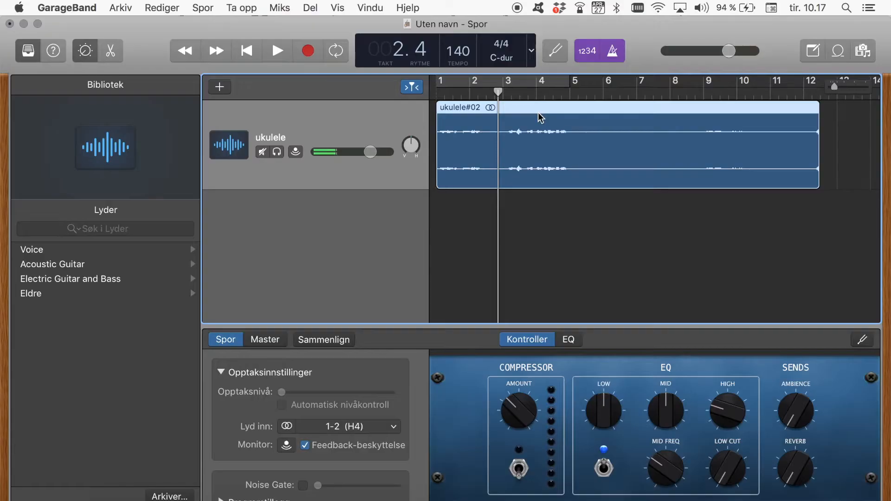
Step: Delete the recorded region from the ukulele track and return the playhead to the start of the project
{"action": "key", "text": "Delete"}
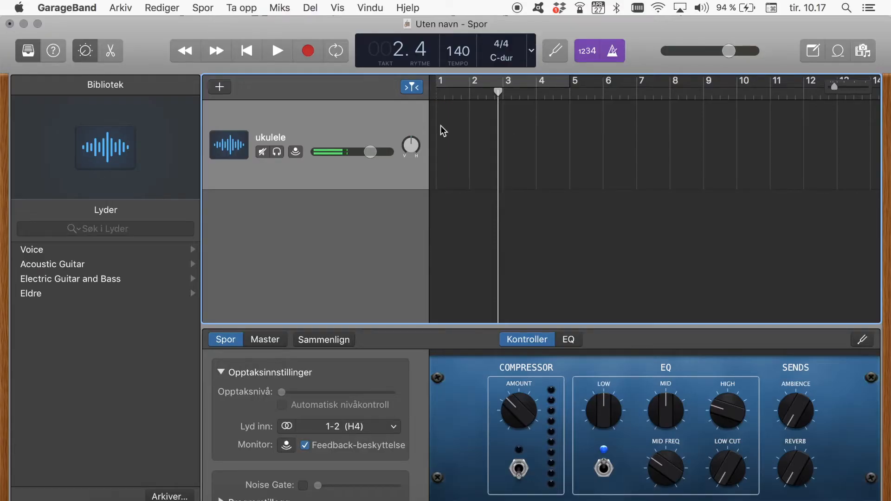
{"action": "left_click", "coordinate": [248, 55]}
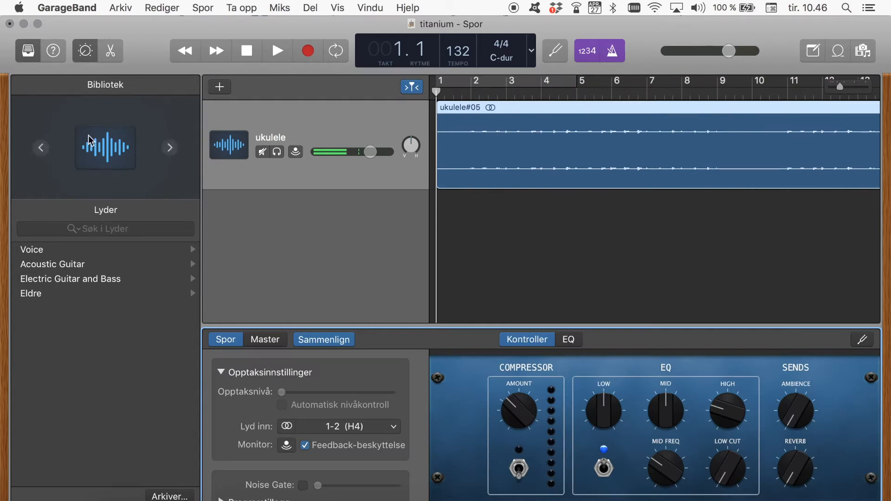
Step: Apply the Large Reverb sound from the legacy GarageBand Acoustic Guitars category to the ukulele track and play the recording
{"action": "left_click", "coordinate": [32, 294]}
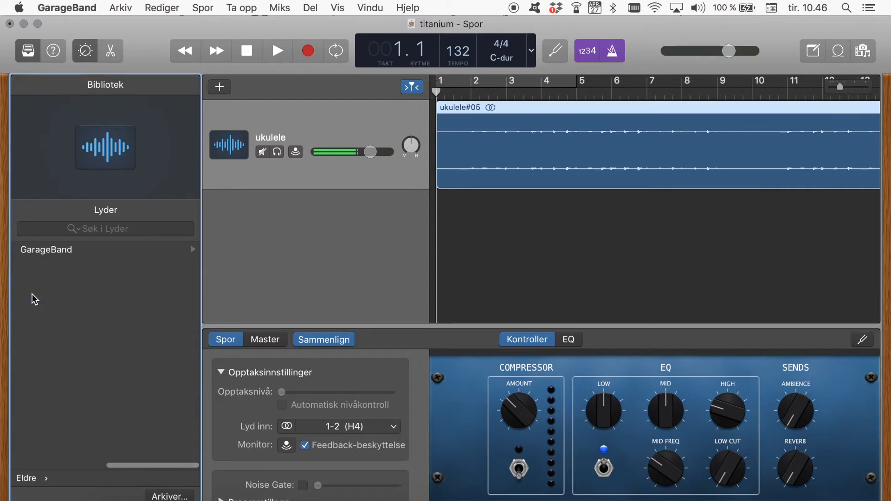
{"action": "left_click", "coordinate": [54, 252]}
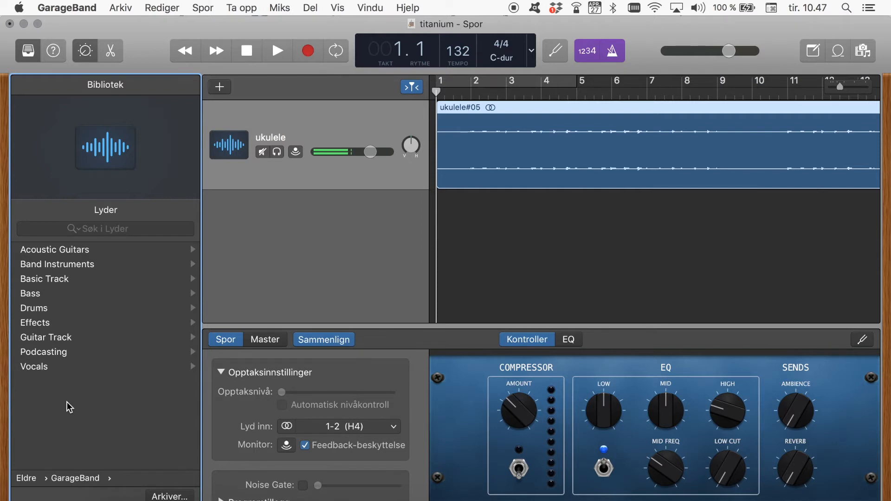
{"action": "left_click", "coordinate": [44, 250]}
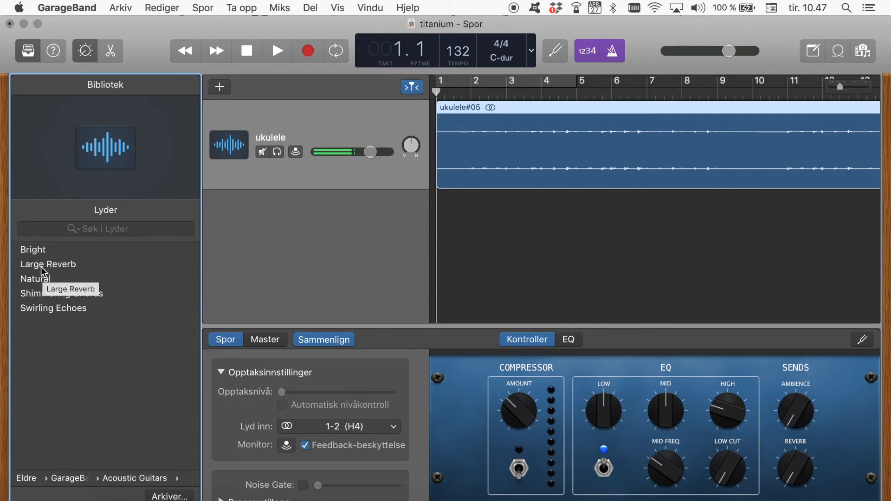
{"action": "left_click", "coordinate": [41, 267]}
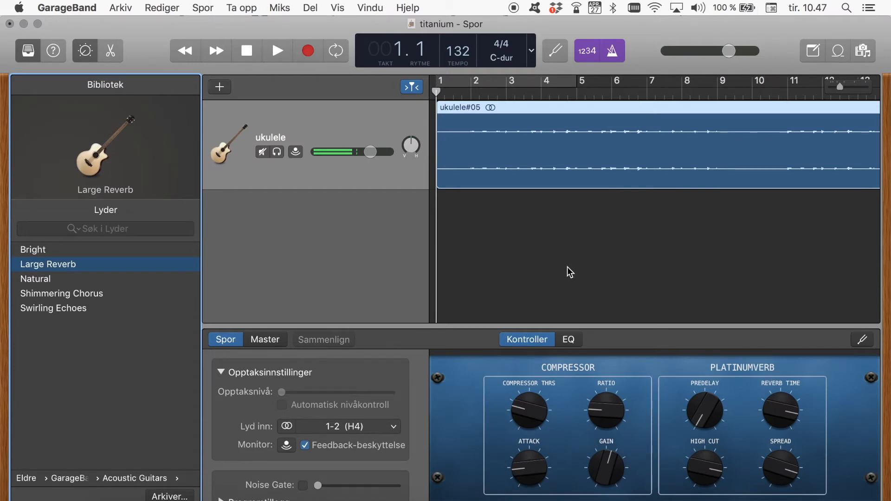
{"action": "left_click", "coordinate": [277, 52]}
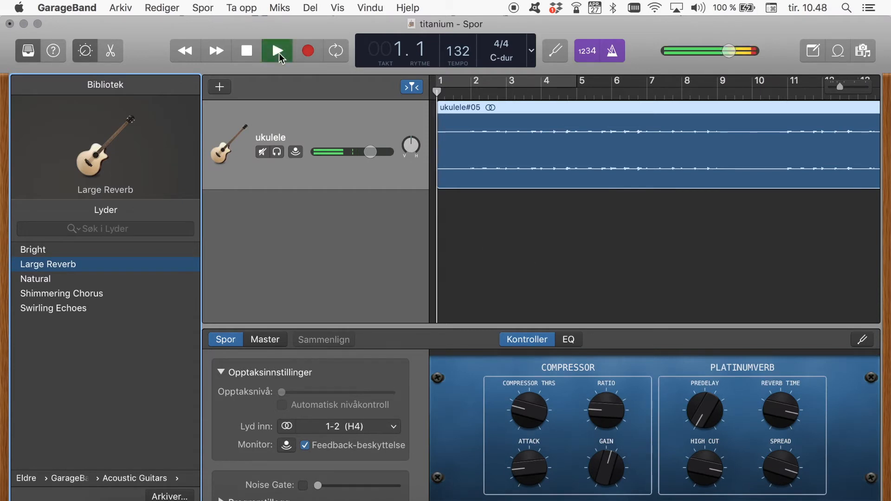
Step: Turn off the metronome and play the ukulele recording with the Natural sound for comparison
{"action": "left_click", "coordinate": [613, 52]}
{"action": "key", "text": "XF86AudioRaiseVolume"}
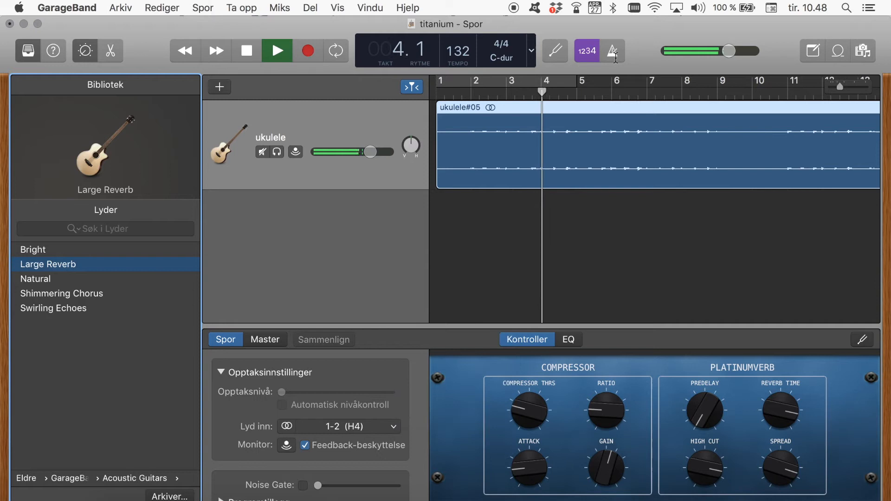
{"action": "left_click", "coordinate": [278, 51]}
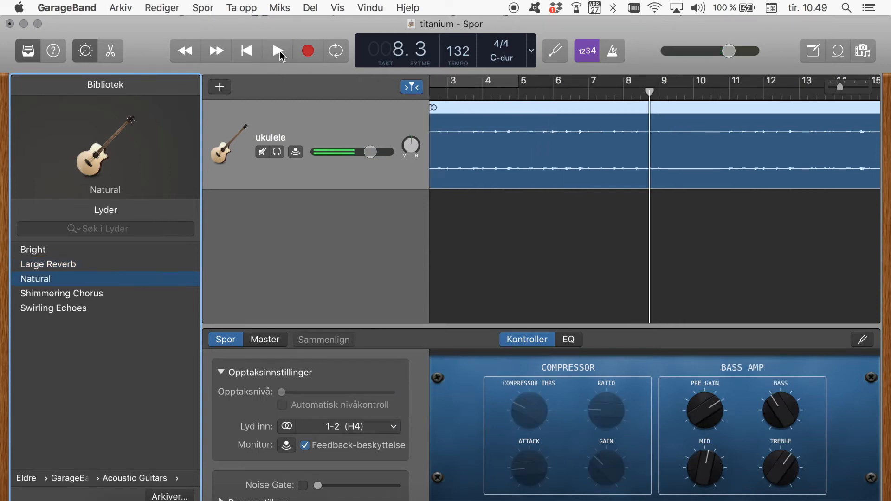
{"action": "left_click", "coordinate": [280, 51]}
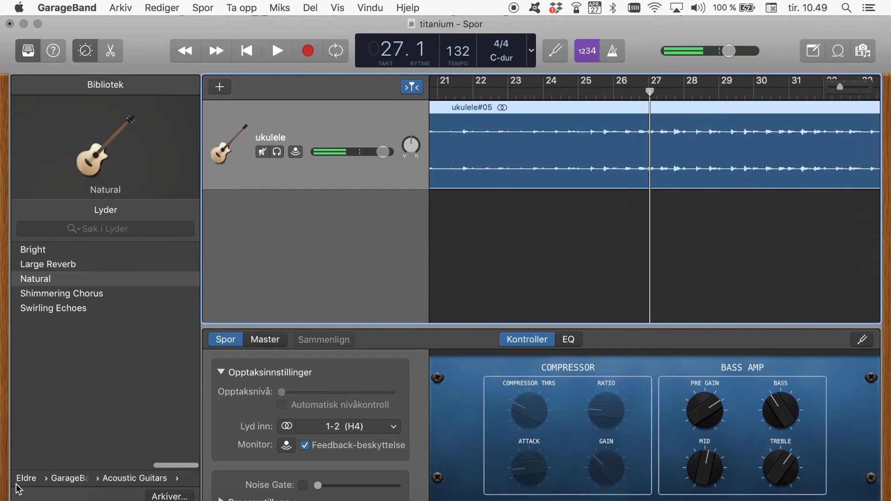
Step: Apply the Natural Strum sound from the Acoustic Guitar category to the ukulele track and play the recording
{"action": "left_click", "coordinate": [23, 481]}
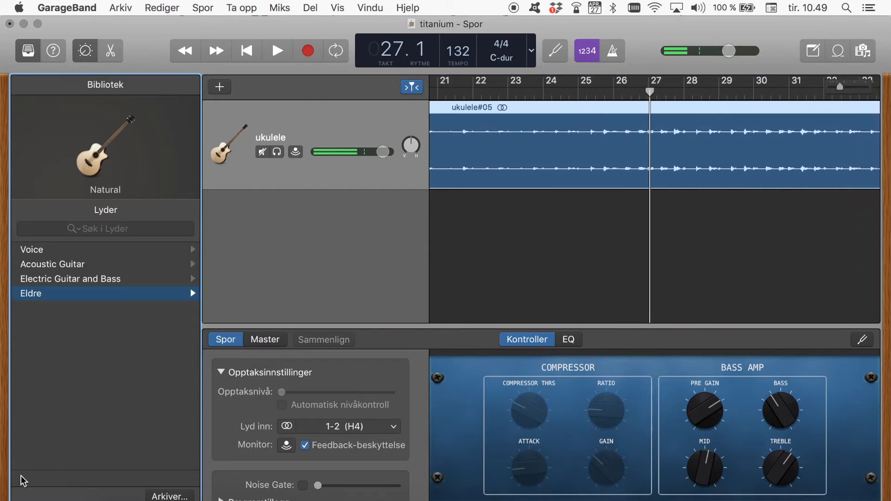
{"action": "left_click", "coordinate": [57, 265]}
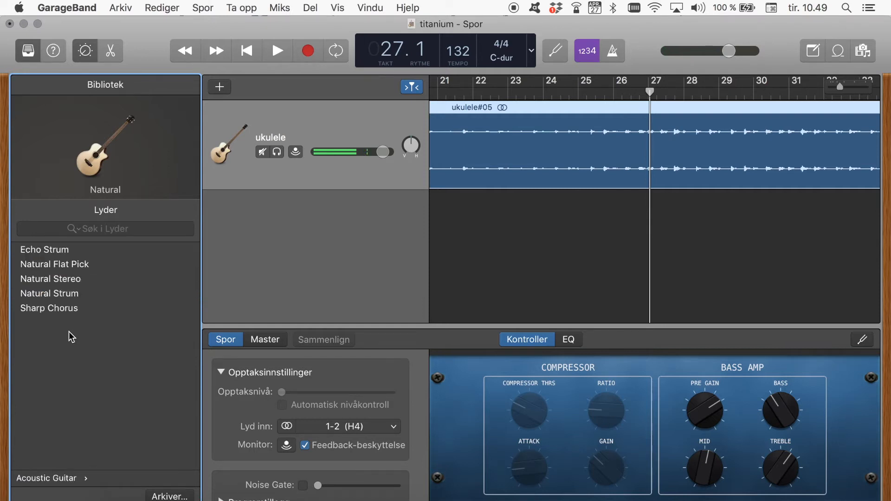
{"action": "left_click", "coordinate": [69, 297]}
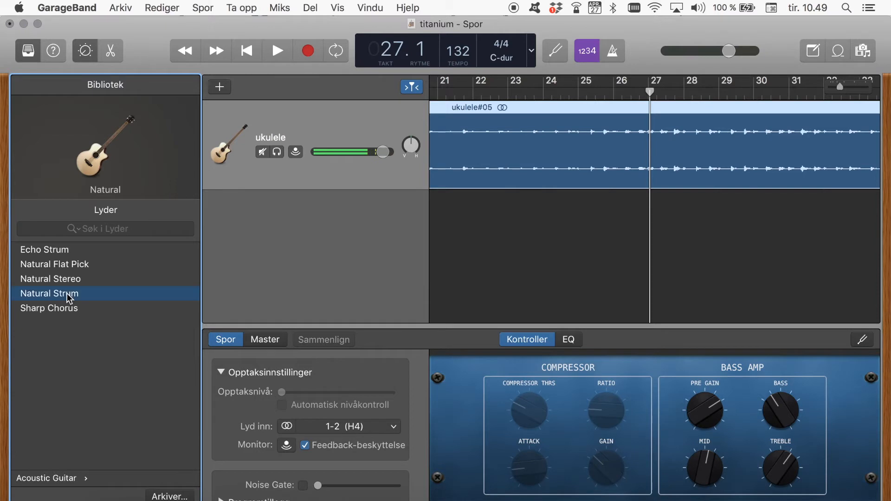
{"action": "key", "text": "space"}
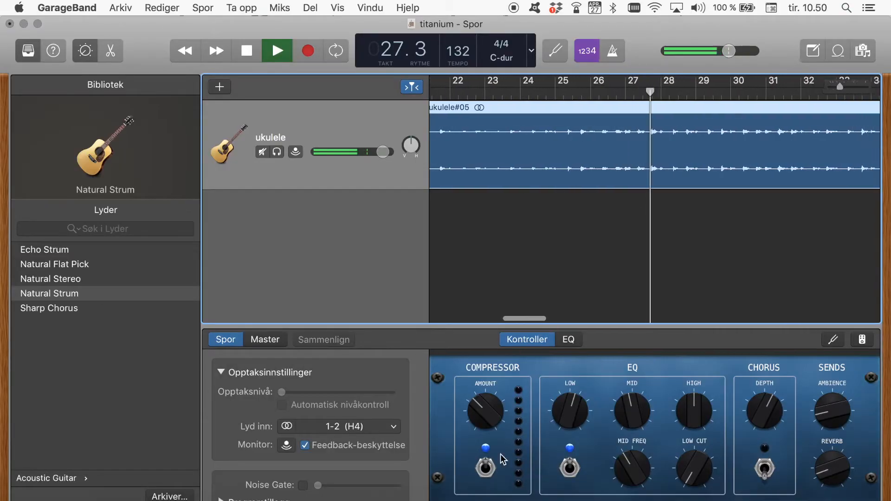
Step: Switch the ukulele's compressor off and back on during playback, and raise the compressor amount
{"action": "left_click", "coordinate": [487, 460]}
{"action": "left_click", "coordinate": [488, 460]}
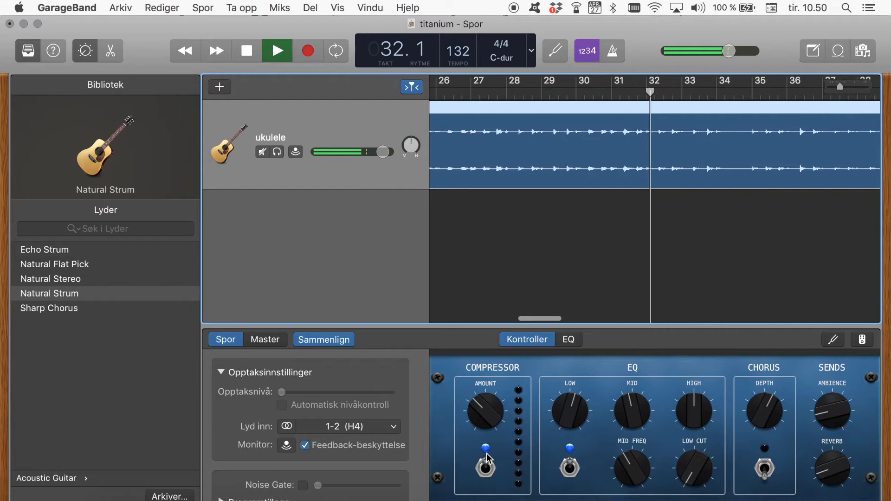
{"action": "left_click", "coordinate": [247, 51]}
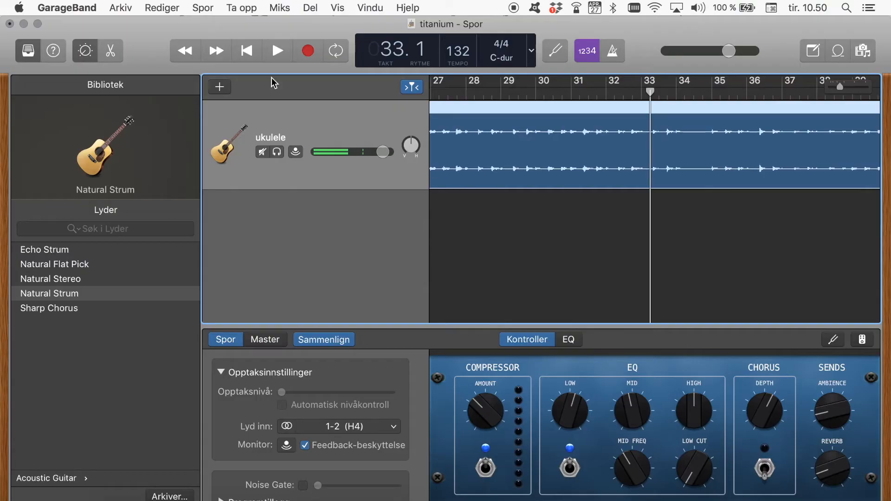
{"action": "left_click", "coordinate": [277, 51]}
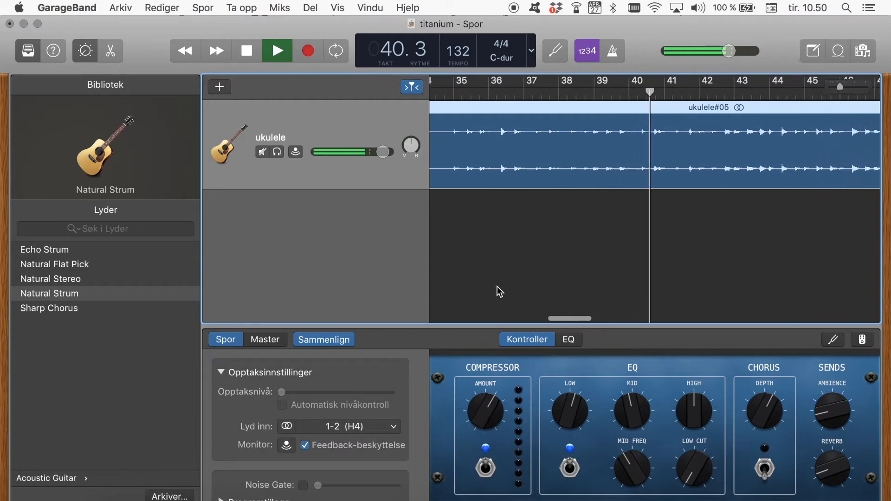
Step: In the ukulele track's EQ, set the high shelf to -16.0 dB at 18400 Hz and boost the yellow low-frequency band
{"action": "left_click", "coordinate": [576, 339]}
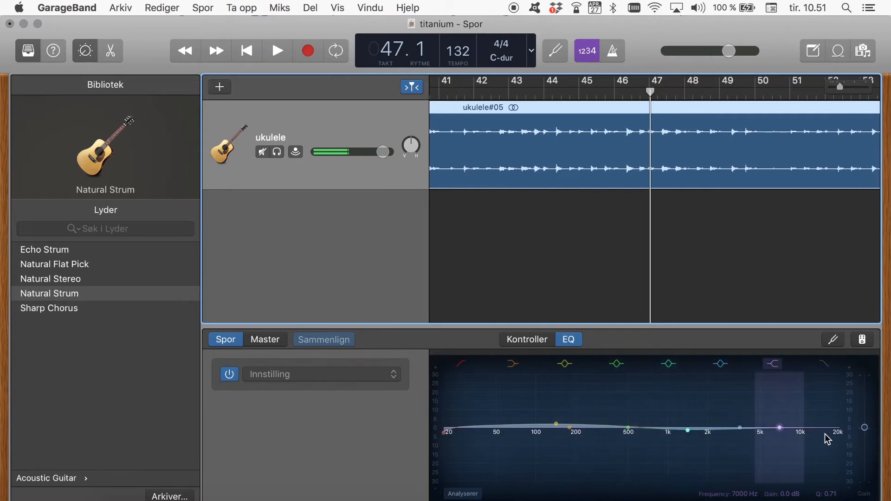
{"action": "left_click_drag", "start_coordinate": [783, 434], "coordinate": [840, 446]}
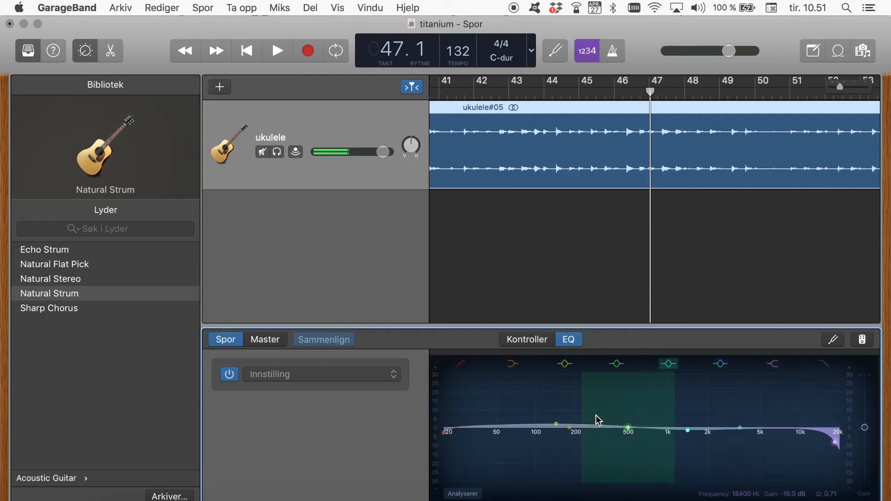
{"action": "left_click_drag", "start_coordinate": [559, 422], "coordinate": [559, 422]}
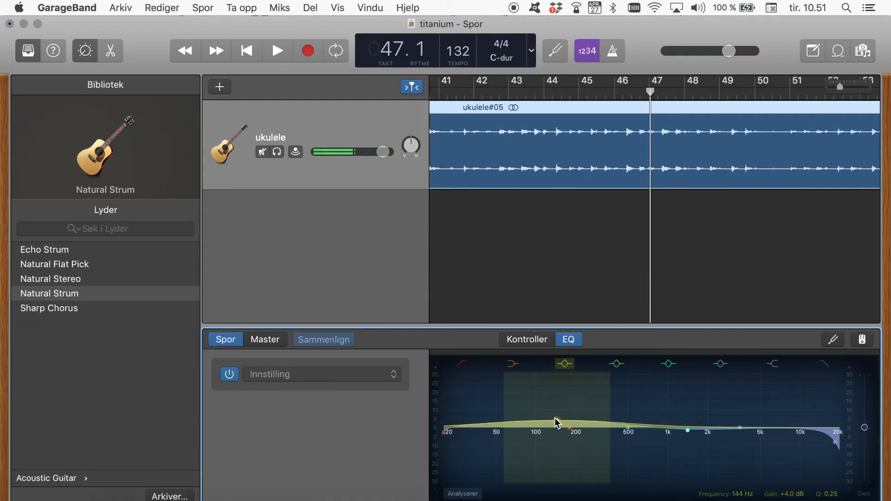
{"action": "left_click_drag", "start_coordinate": [555, 422], "coordinate": [544, 415]}
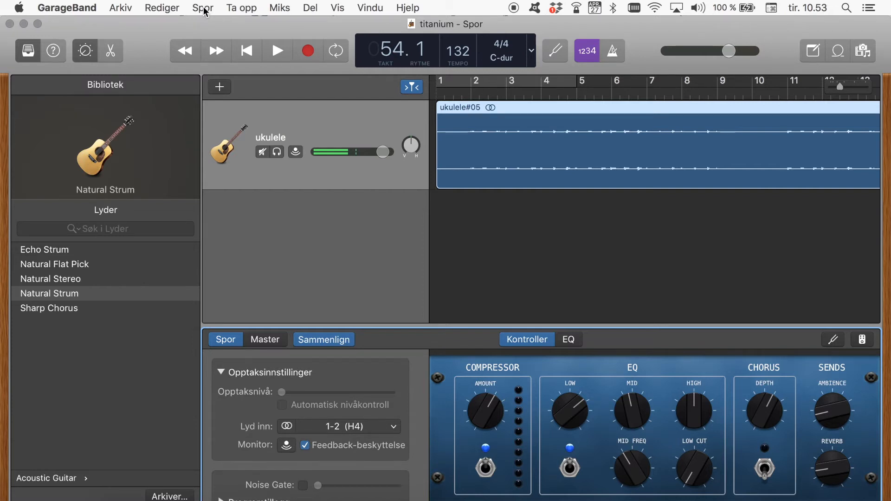
Step: Create a new microphone audio track and rename it vocal
{"action": "left_click", "coordinate": [204, 8]}
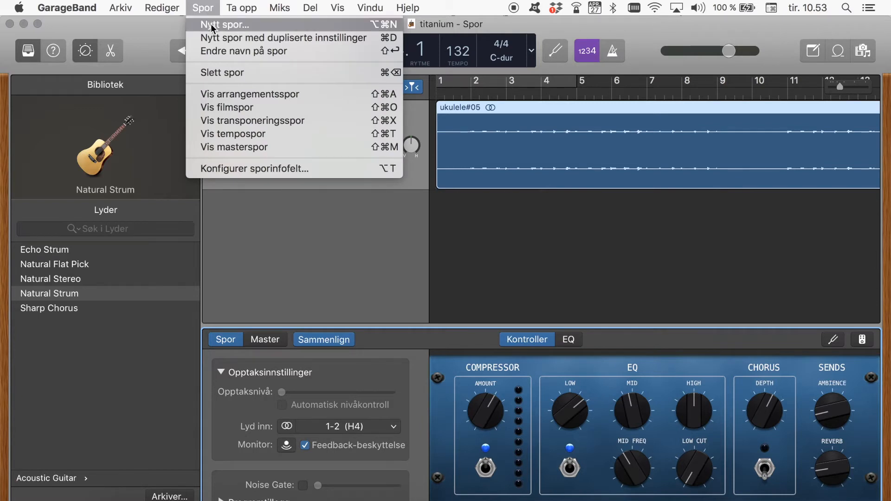
{"action": "left_click", "coordinate": [211, 24]}
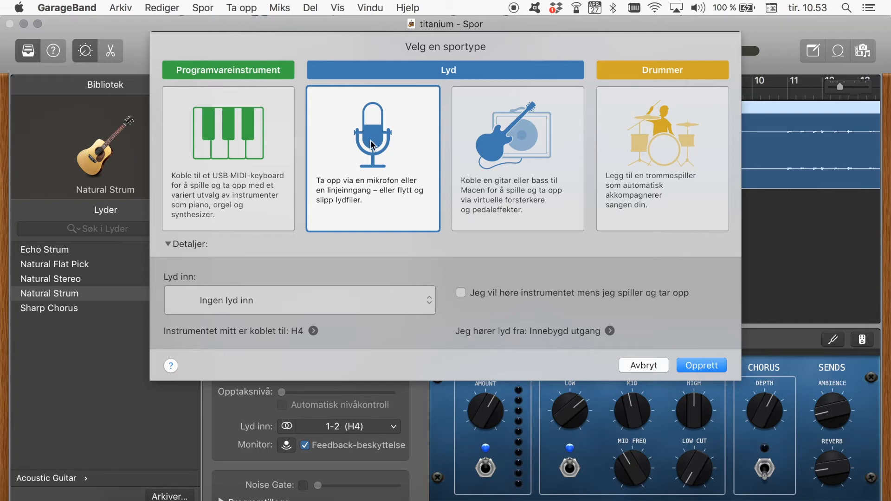
{"action": "left_click", "coordinate": [710, 367]}
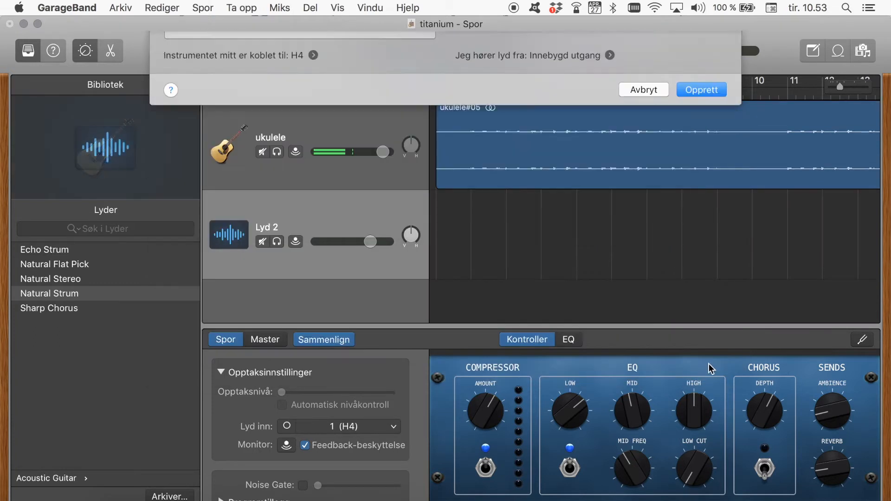
{"action": "double_click", "coordinate": [276, 234]}
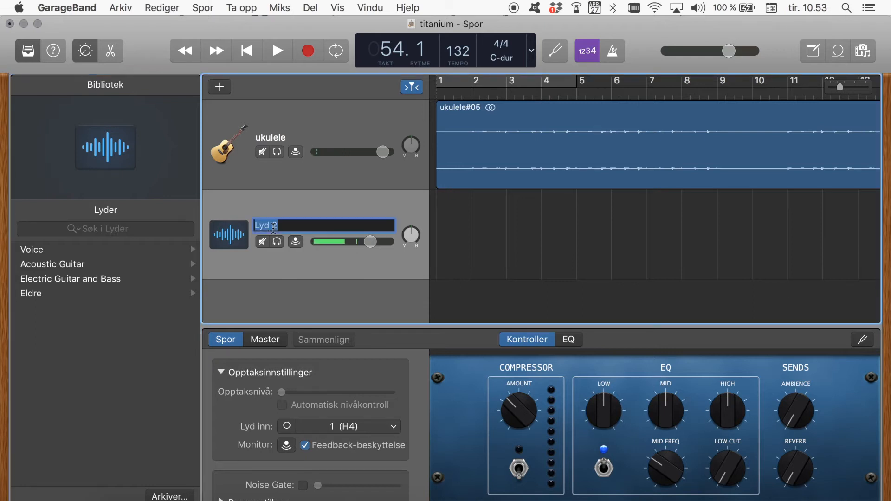
{"action": "type", "text": "vocal"}
{"action": "key", "text": "Return"}
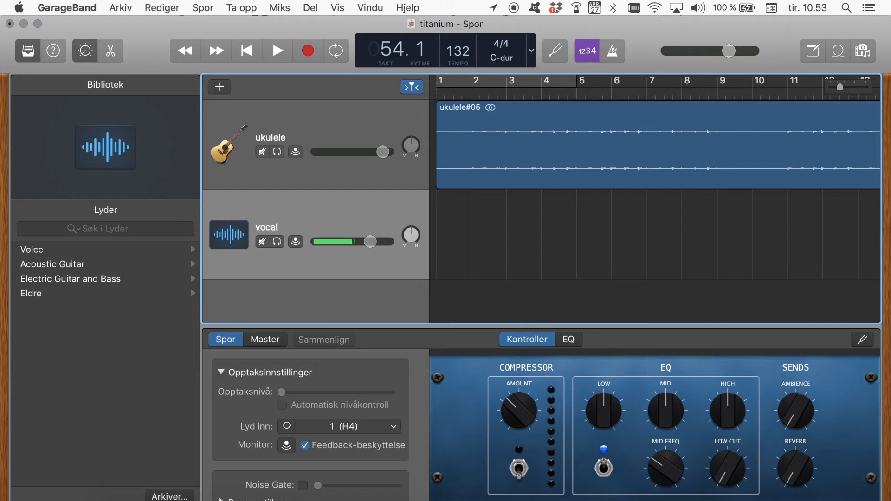
Step: Apply the Female Basic sound from the legacy GarageBand Vocals category to the vocal track and set its input to 1-2 (H4)
{"action": "left_click", "coordinate": [36, 295]}
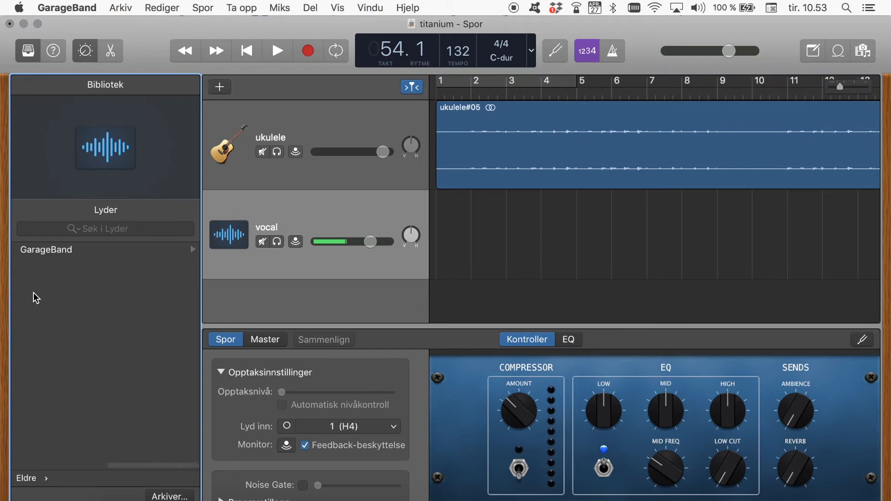
{"action": "left_click", "coordinate": [59, 253]}
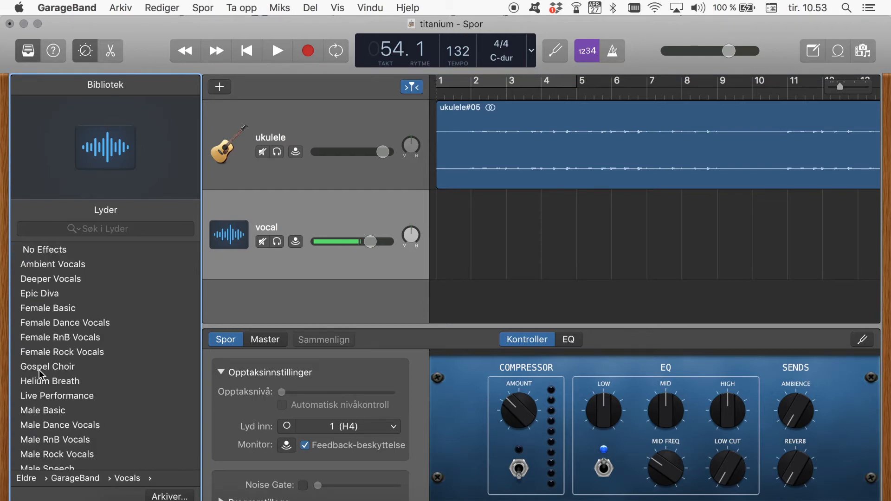
{"action": "left_click", "coordinate": [43, 308]}
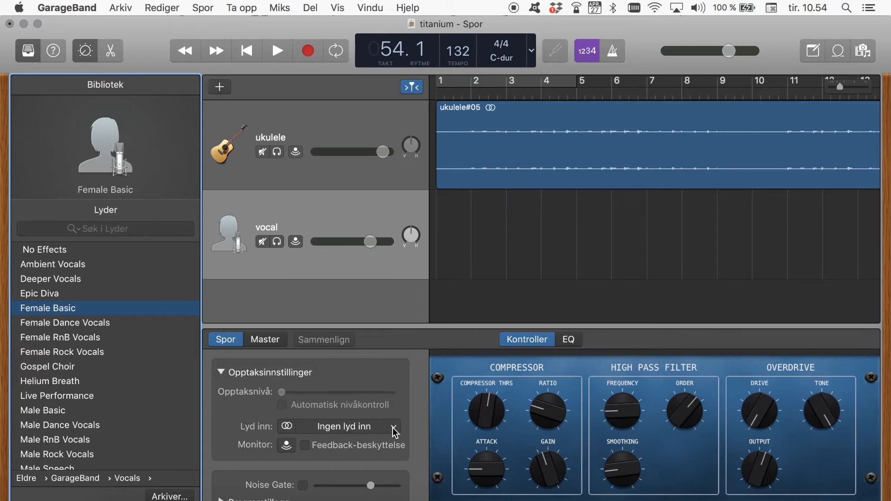
{"action": "left_click", "coordinate": [393, 428]}
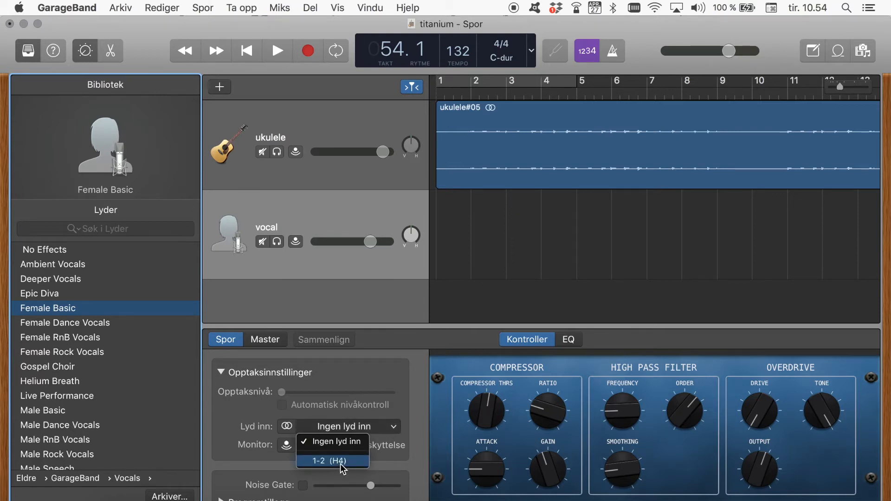
{"action": "left_click", "coordinate": [341, 462]}
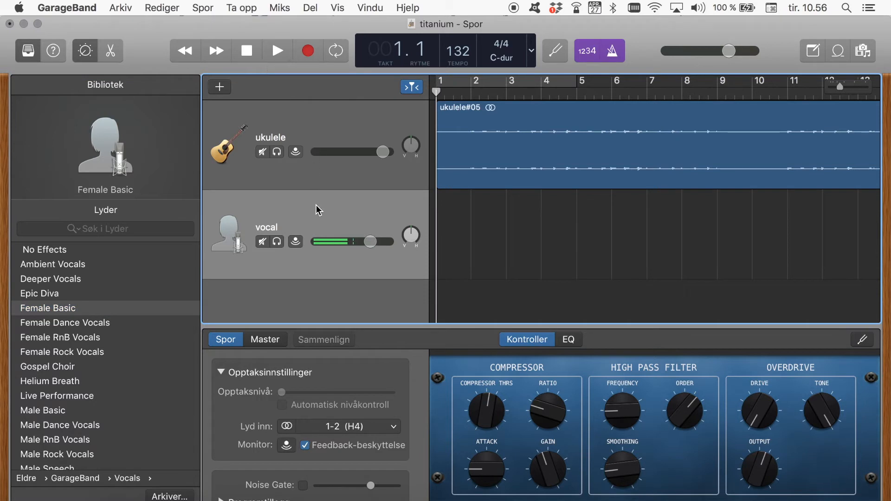
Step: Alternate between the ukulele and vocal tracks to compare their sounds, ending with the vocal track selected
{"action": "left_click", "coordinate": [308, 170]}
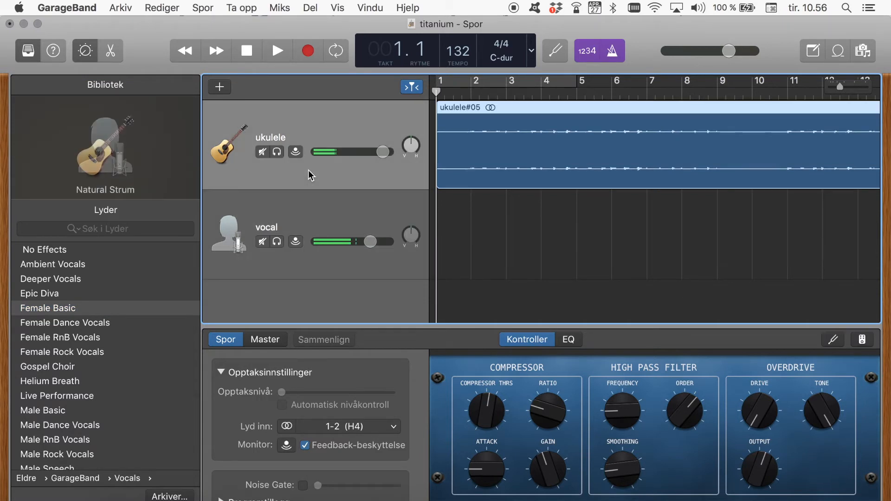
{"action": "left_click", "coordinate": [308, 204]}
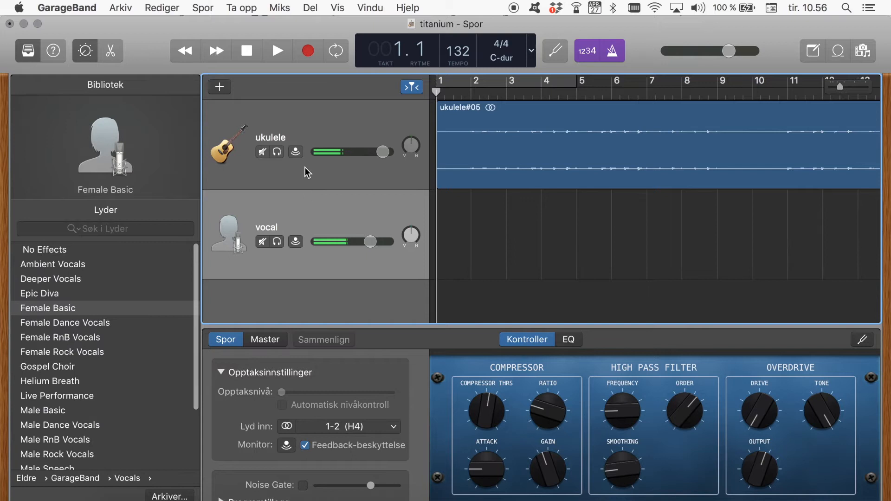
{"action": "left_click", "coordinate": [305, 167]}
{"action": "left_click", "coordinate": [307, 207]}
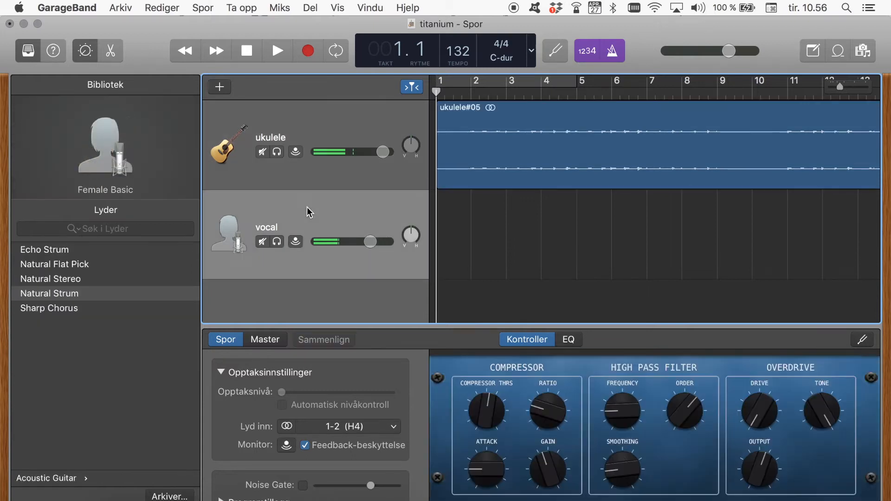
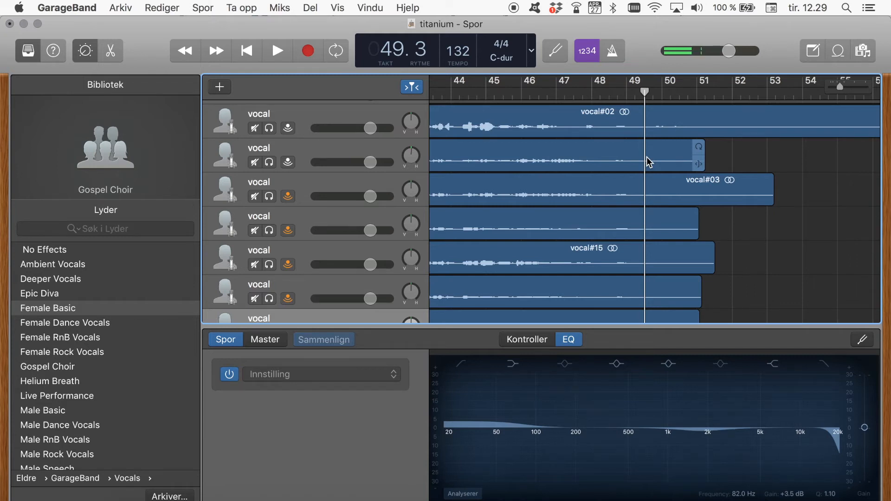
Step: Move the playhead to bar 50 and split the regions on the six lowest vocal tracks there
{"action": "scroll", "coordinate": [718, 206], "scroll_direction": "down", "scroll_amount": 3}
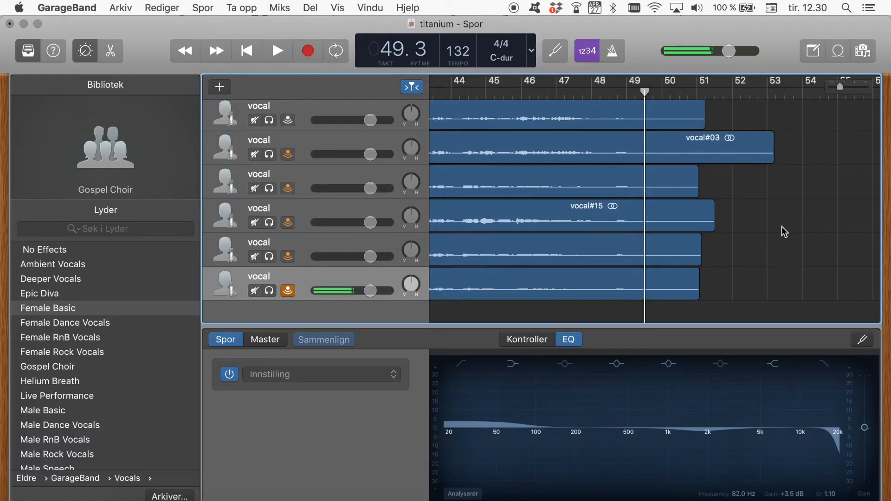
{"action": "scroll", "coordinate": [781, 227], "scroll_direction": "up", "scroll_amount": 1}
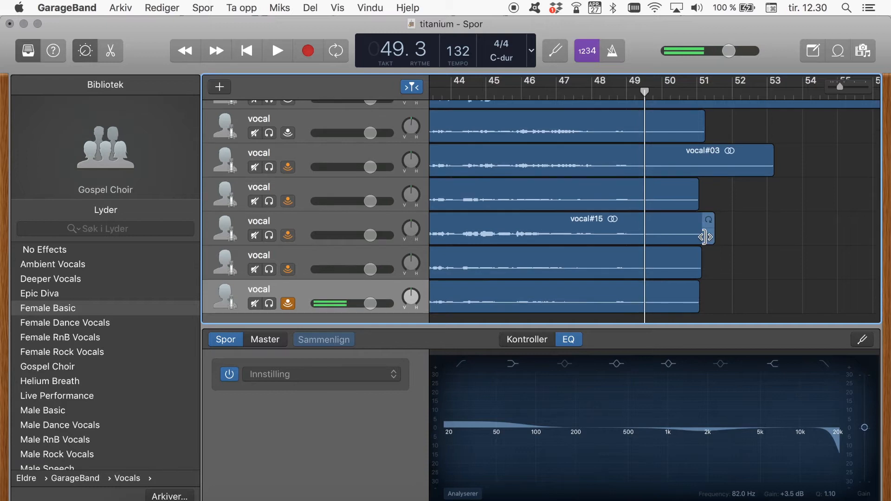
{"action": "left_click_drag", "start_coordinate": [646, 92], "coordinate": [661, 94]}
{"action": "scroll", "coordinate": [736, 281], "scroll_direction": "up", "scroll_amount": 5}
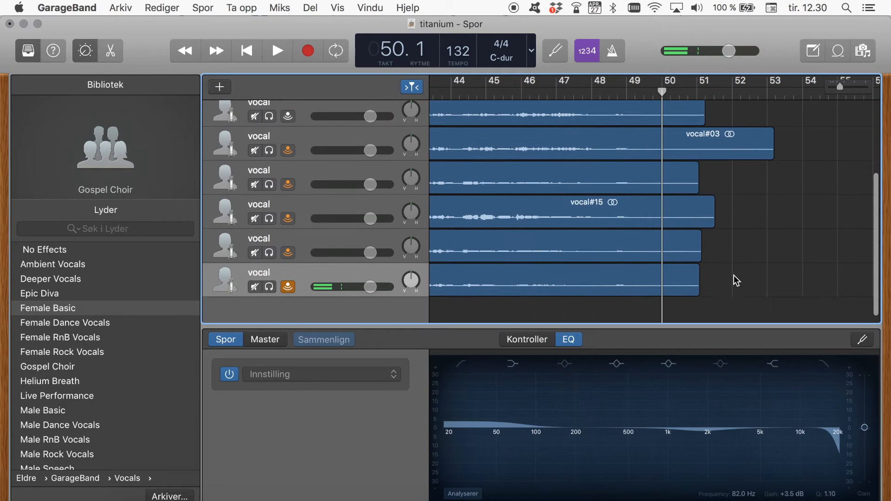
{"action": "scroll", "coordinate": [734, 275], "scroll_direction": "down", "scroll_amount": 5}
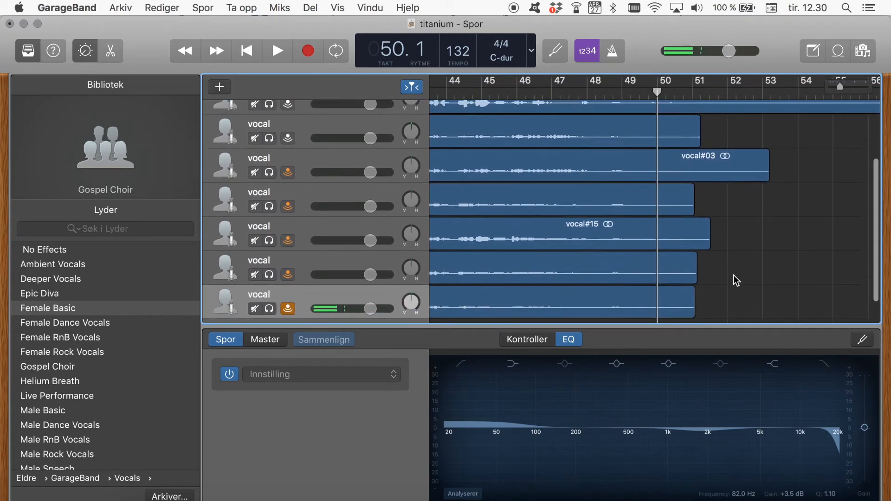
{"action": "left_click_drag", "start_coordinate": [718, 299], "coordinate": [643, 134]}
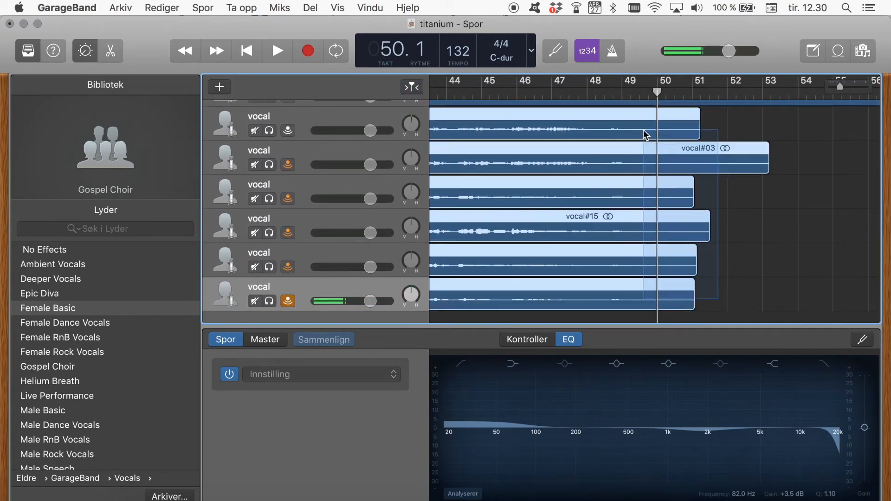
{"action": "left_click_drag", "start_coordinate": [722, 296], "coordinate": [607, 122]}
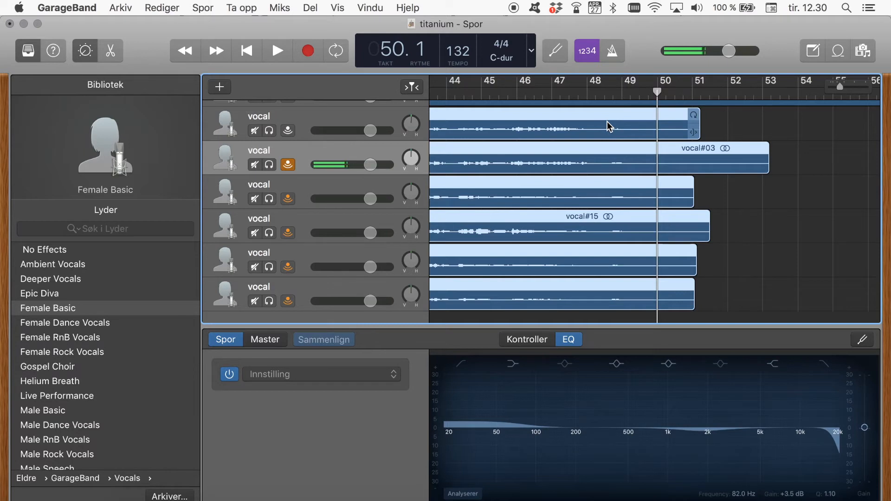
{"action": "key", "text": "super+t"}
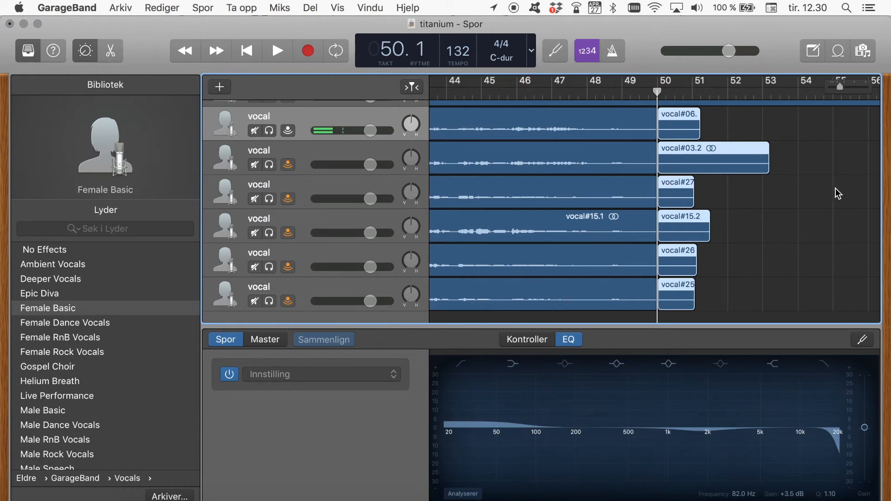
Step: Delete the split-off pieces after bar 50 on the six vocal tracks and shorten the ends of the vocal#10 and vocal#11 regions near bar 104
{"action": "key", "text": "Delete"}
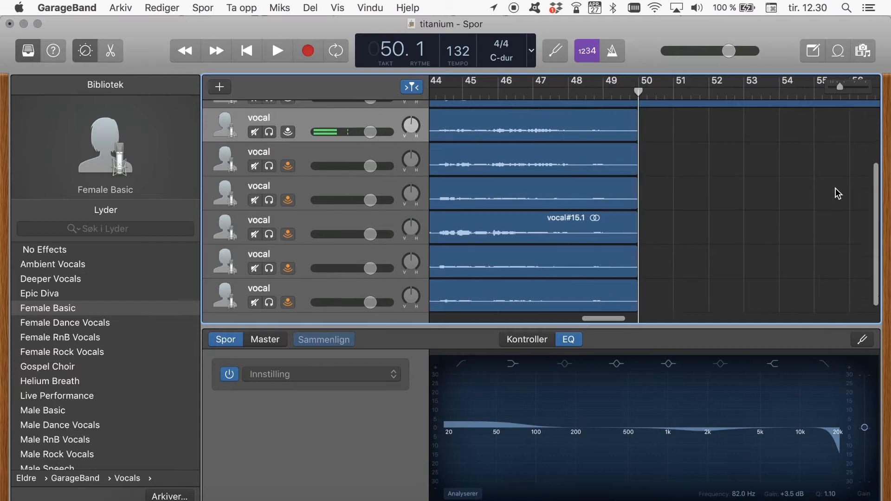
{"action": "scroll", "coordinate": [836, 188], "scroll_direction": "up", "scroll_amount": 1}
{"action": "scroll", "coordinate": [836, 188], "scroll_direction": "right", "scroll_amount": 15}
{"action": "scroll", "coordinate": [792, 154], "scroll_direction": "down", "scroll_amount": 1}
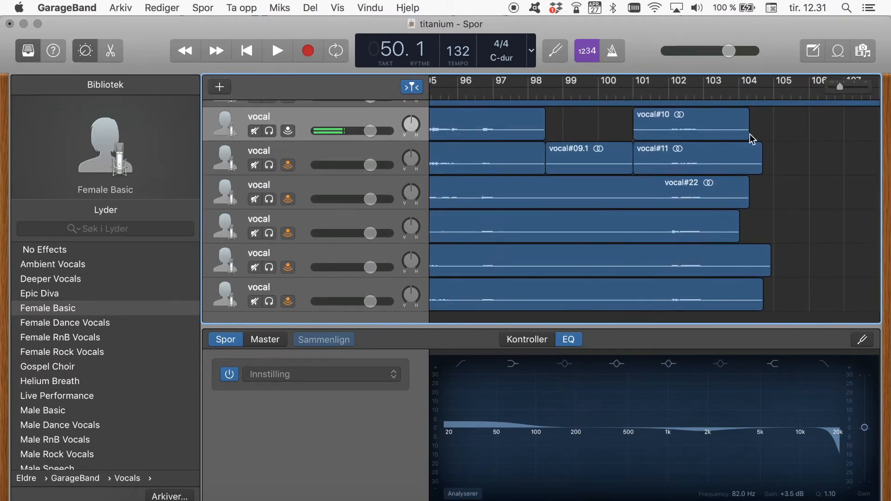
{"action": "mouse_move", "coordinate": [748, 132]}
{"action": "left_mouse_down"}
{"action": "mouse_move", "coordinate": [724, 132]}
{"action": "mouse_move", "coordinate": [737, 134]}
{"action": "left_mouse_up"}
{"action": "left_click_drag", "start_coordinate": [760, 162], "coordinate": [749, 162]}
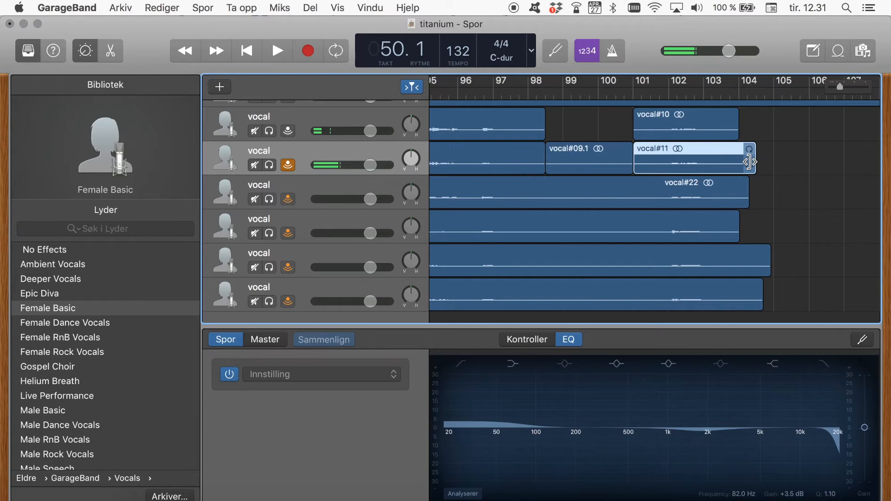
Step: Delete the vocal#09.1 region and slightly trim the ends of the two vocal regions that stop near bar 98
{"action": "left_click", "coordinate": [592, 164]}
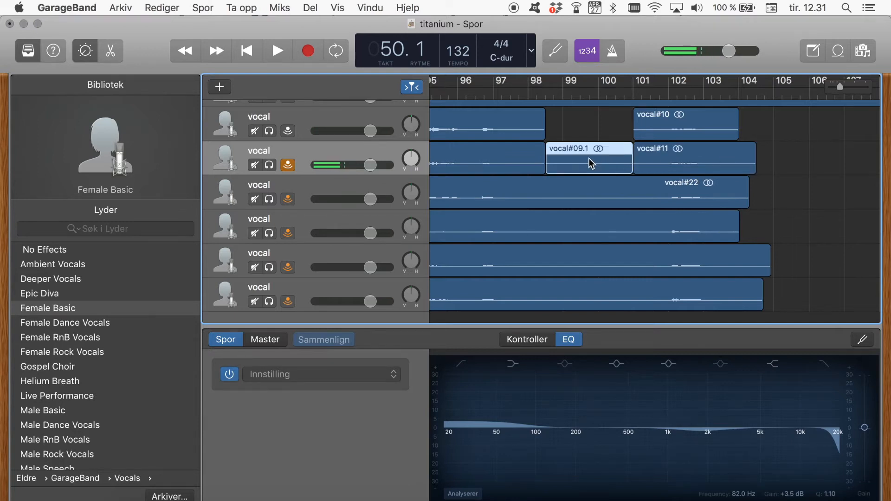
{"action": "key", "text": "Delete"}
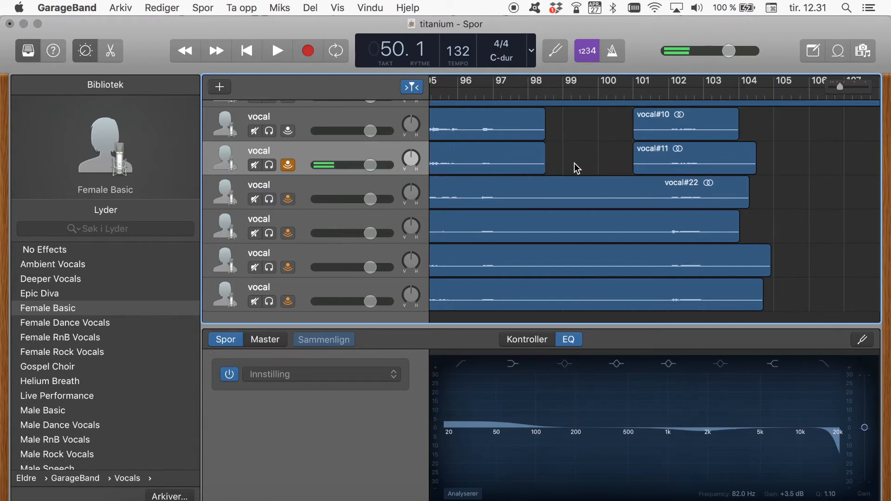
{"action": "scroll", "coordinate": [576, 167], "scroll_direction": "left", "scroll_amount": 1}
{"action": "left_click_drag", "start_coordinate": [574, 165], "coordinate": [531, 124]}
{"action": "left_click_drag", "start_coordinate": [546, 166], "coordinate": [543, 167]}
Step: Collapse the EQ area beneath the tracks so that all nine tracks fit in view around bar 59
{"action": "scroll", "coordinate": [578, 163], "scroll_direction": "left", "scroll_amount": 2}
{"action": "scroll", "coordinate": [575, 158], "scroll_direction": "left", "scroll_amount": 15}
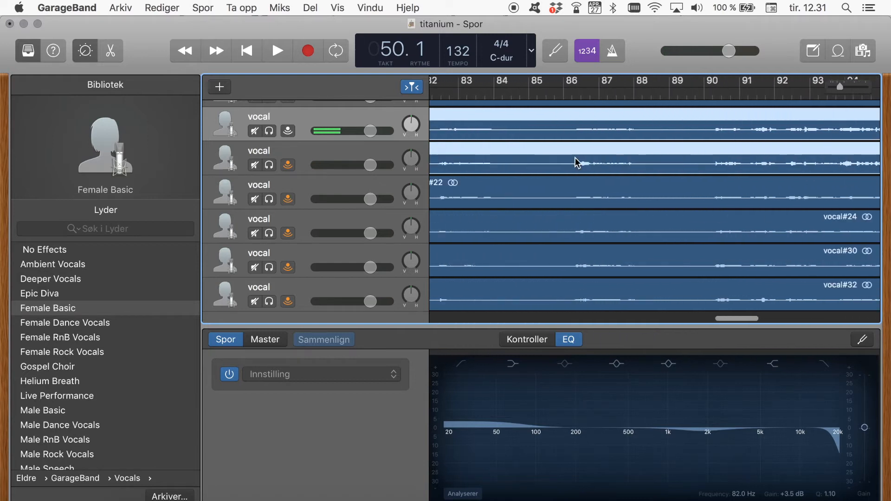
{"action": "scroll", "coordinate": [489, 158], "scroll_direction": "up", "scroll_amount": 3}
{"action": "scroll", "coordinate": [489, 159], "scroll_direction": "down", "scroll_amount": 3}
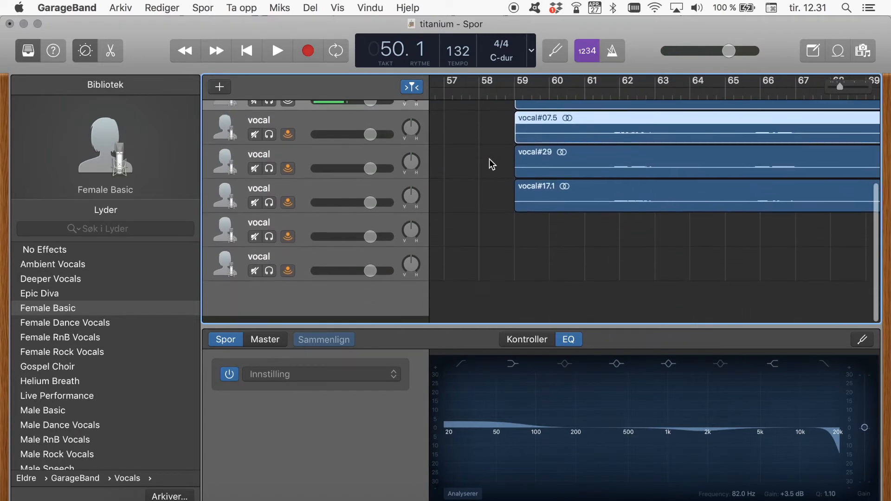
{"action": "scroll", "coordinate": [490, 158], "scroll_direction": "up", "scroll_amount": 3}
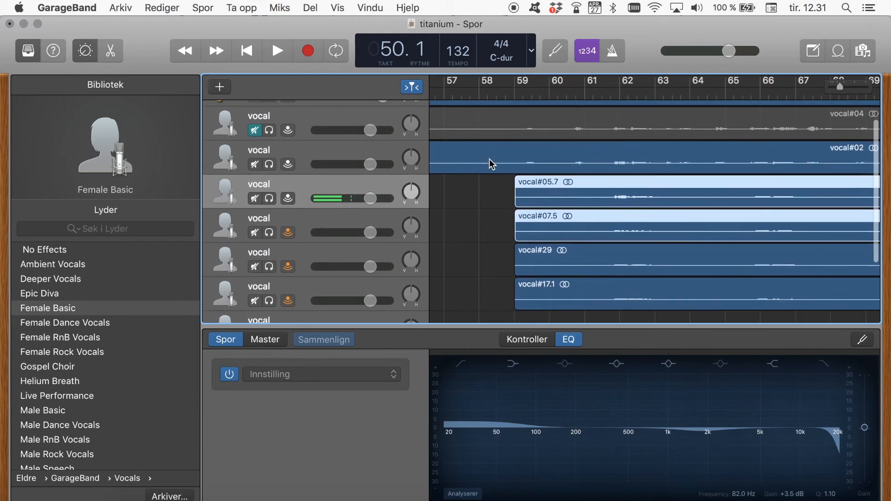
{"action": "left_click_drag", "start_coordinate": [460, 325], "coordinate": [468, 437]}
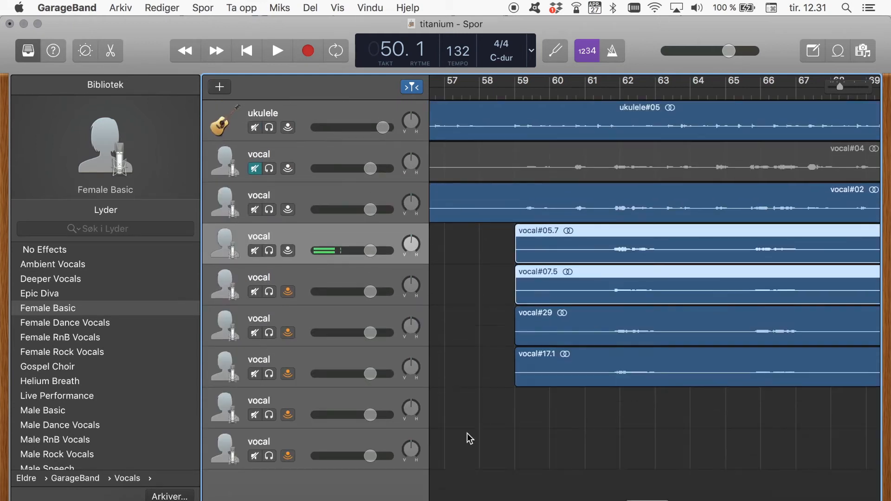
{"action": "scroll", "coordinate": [475, 310], "scroll_direction": "left", "scroll_amount": 2}
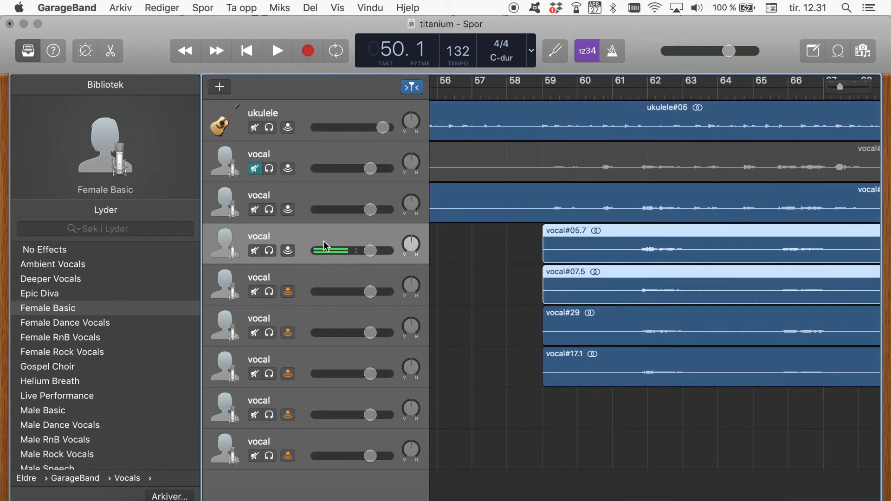
Step: Rename the first two of the six backing vocal tracks vox1
{"action": "double_click", "coordinate": [269, 241]}
{"action": "type", "text": "V"}
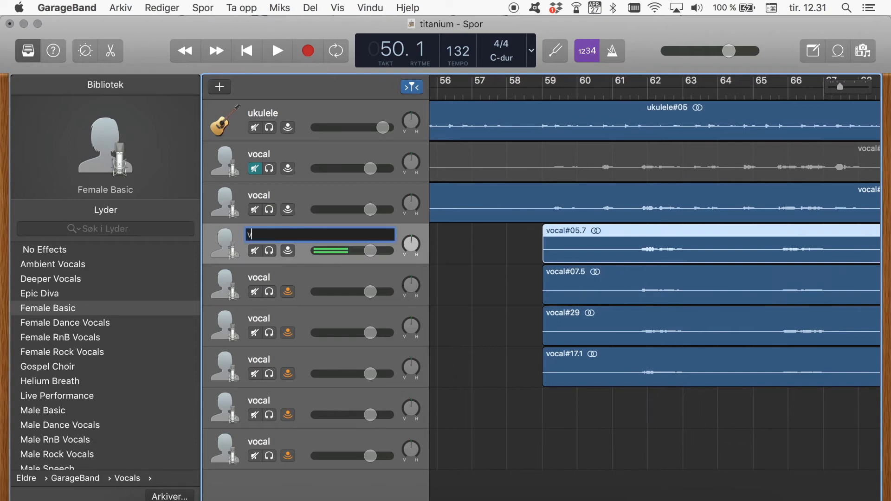
{"action": "type", "text": "ox1"}
{"action": "key", "text": "Return"}
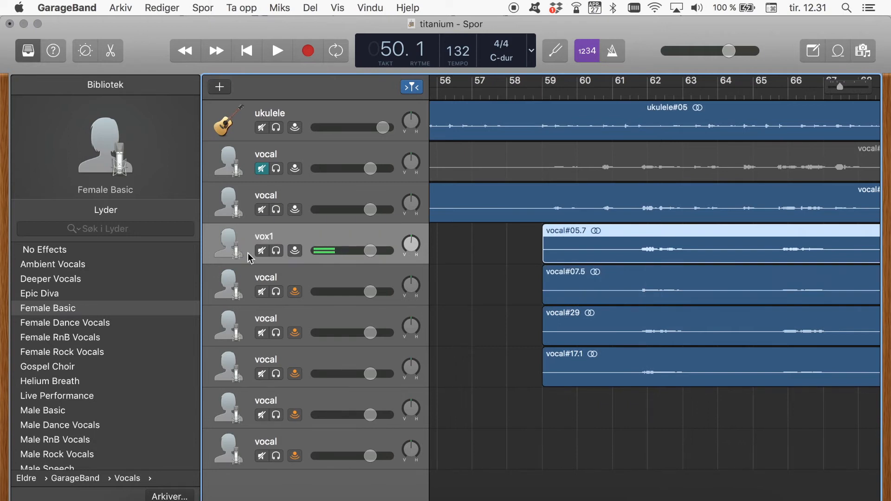
{"action": "double_click", "coordinate": [266, 277]}
{"action": "type", "text": "vox1"}
{"action": "key", "text": "Return"}
Step: Rename the middle two of the six backing vocal tracks vox2
{"action": "double_click", "coordinate": [267, 319]}
{"action": "type", "text": "vox2"}
{"action": "key", "text": "Return"}
{"action": "double_click", "coordinate": [267, 361]}
{"action": "type", "text": "vox2"}
{"action": "key", "text": "Return"}
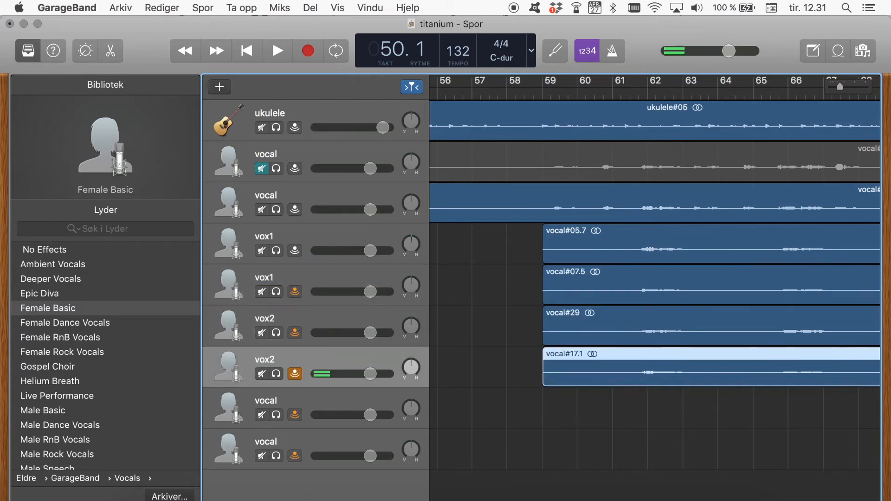
Step: Rename the last two backing vocal tracks vox3
{"action": "double_click", "coordinate": [266, 400]}
{"action": "type", "text": "vox3"}
{"action": "key", "text": "Return"}
{"action": "double_click", "coordinate": [266, 442]}
{"action": "type", "text": "vox3"}
{"action": "key", "text": "Return"}
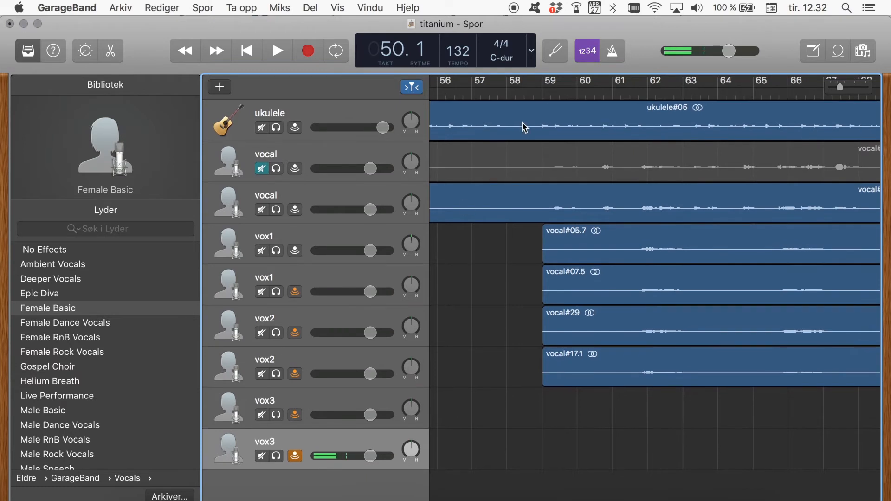
Step: Play the song from about bar 82 to hear all the vocal tracks together, raising the computer's volume, and stop playback
{"action": "scroll", "coordinate": [509, 163], "scroll_direction": "right", "scroll_amount": 10}
{"action": "scroll", "coordinate": [593, 203], "scroll_direction": "right", "scroll_amount": 5}
{"action": "left_click", "coordinate": [621, 99]}
{"action": "key", "text": "space"}
{"action": "key", "text": "XF86AudioRaiseVolume"}
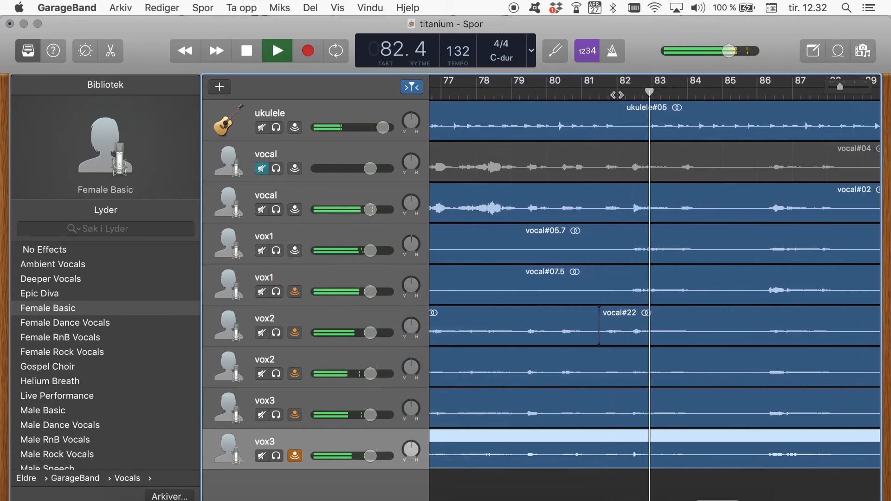
{"action": "left_click", "coordinate": [247, 58]}
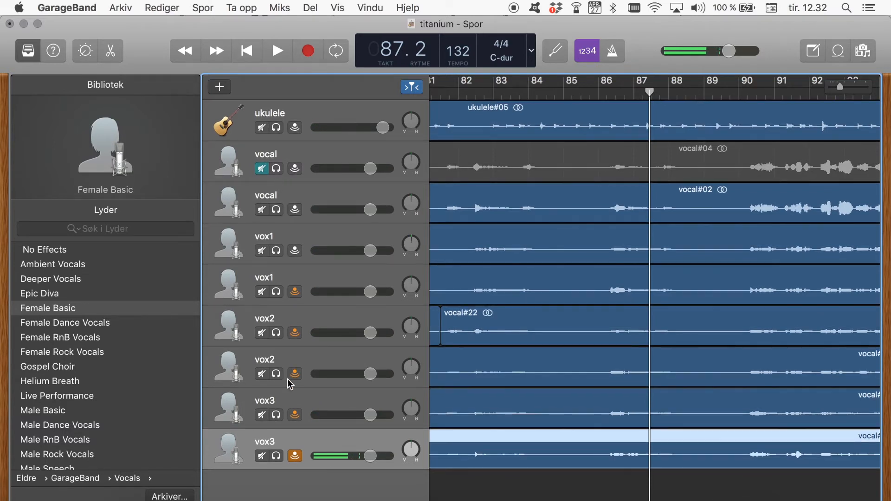
Step: Turn off input monitoring on the lowest vox3 track and rename the unmuted track still called vocal as MAIN VOCAL
{"action": "left_click", "coordinate": [296, 457]}
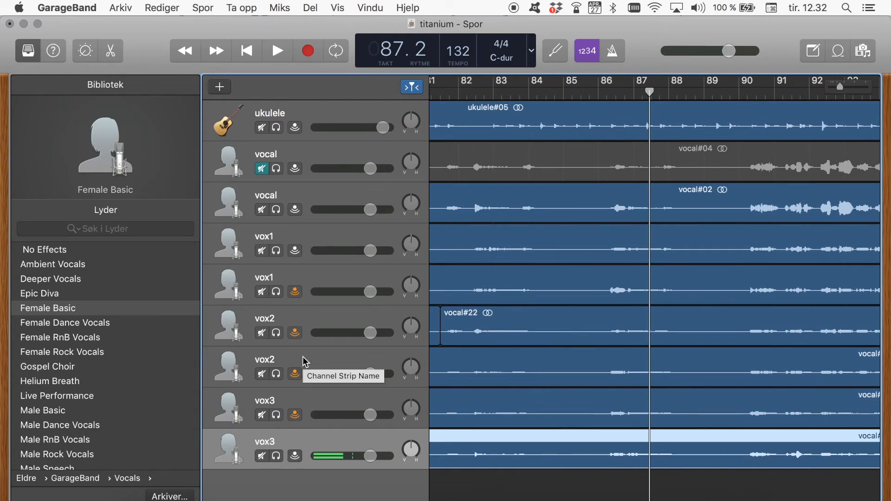
{"action": "left_click", "coordinate": [265, 195]}
{"action": "left_click", "coordinate": [265, 194]}
{"action": "double_click", "coordinate": [281, 195]}
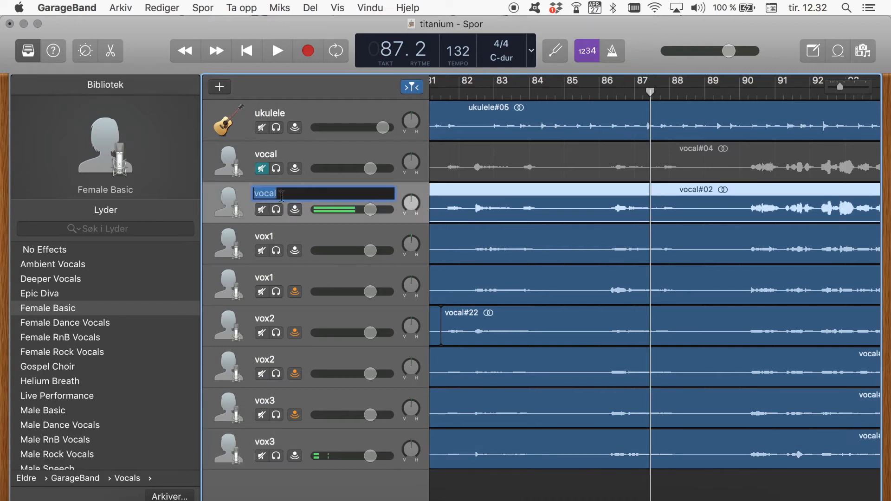
{"action": "type", "text": "MAIN VOCAL"}
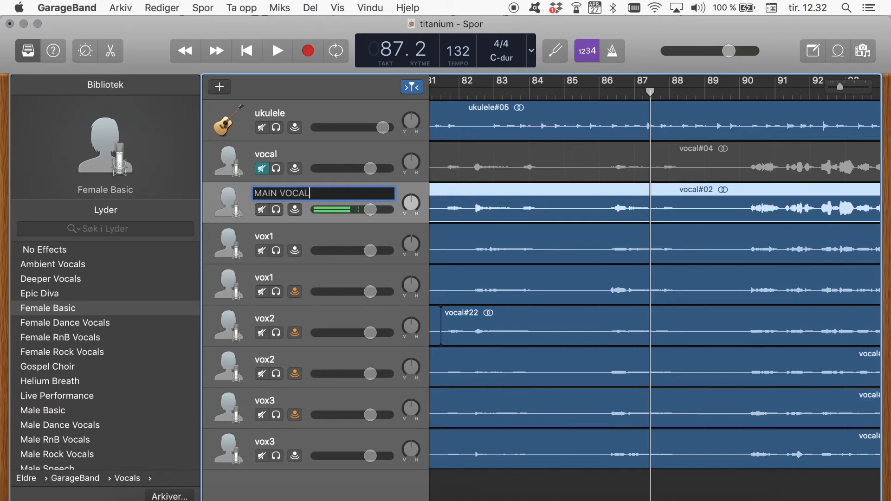
{"action": "key", "text": "Return"}
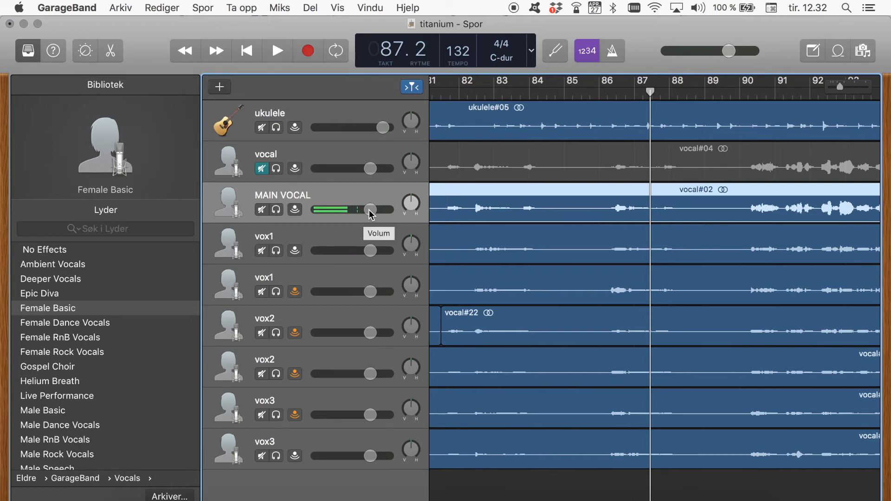
Step: Raise the MAIN VOCAL volume slightly and turn off input monitoring on the remaining vox tracks
{"action": "left_click_drag", "start_coordinate": [376, 212], "coordinate": [381, 212]}
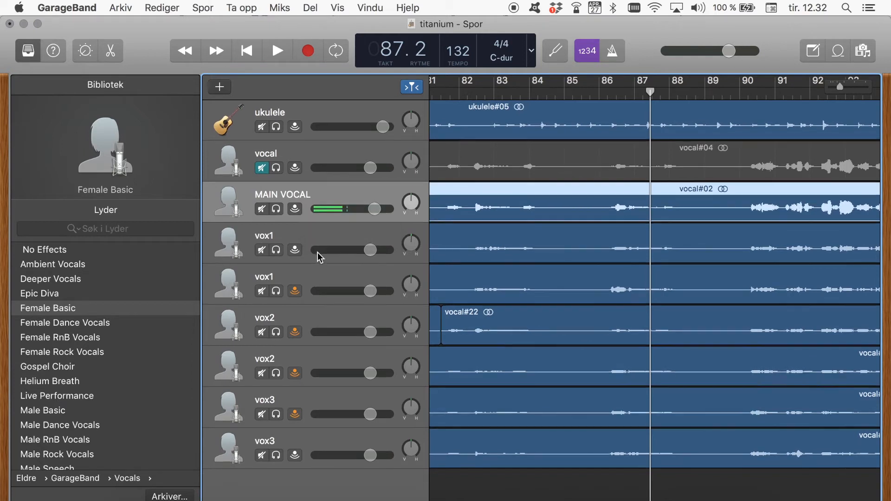
{"action": "left_click", "coordinate": [296, 293]}
{"action": "left_click", "coordinate": [296, 333]}
{"action": "left_click", "coordinate": [297, 375]}
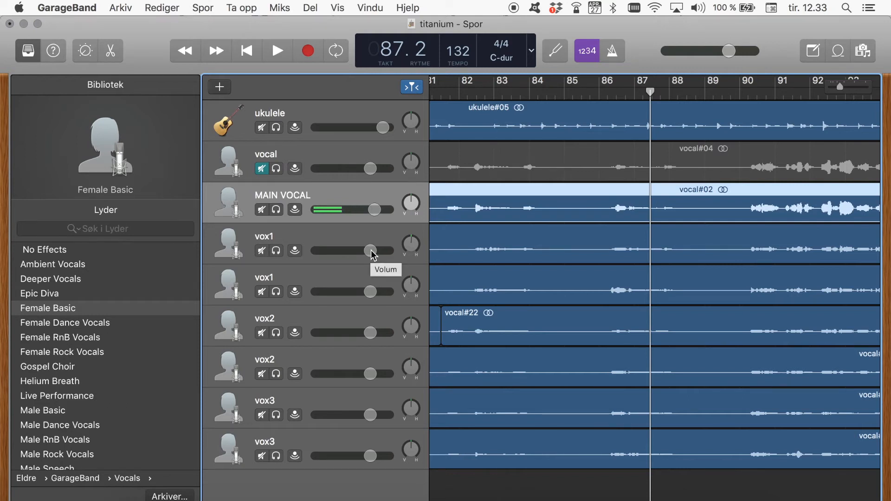
Step: Lower the volume of both vox1 tracks to matching levels, about the middle of the volume range
{"action": "left_click_drag", "start_coordinate": [371, 251], "coordinate": [359, 251]}
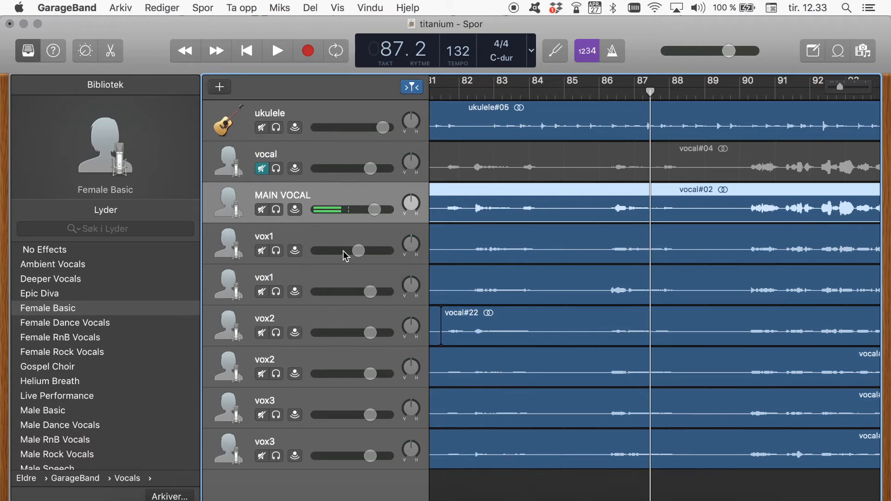
{"action": "left_click_drag", "start_coordinate": [359, 251], "coordinate": [352, 251]}
{"action": "left_click_drag", "start_coordinate": [370, 292], "coordinate": [353, 292]}
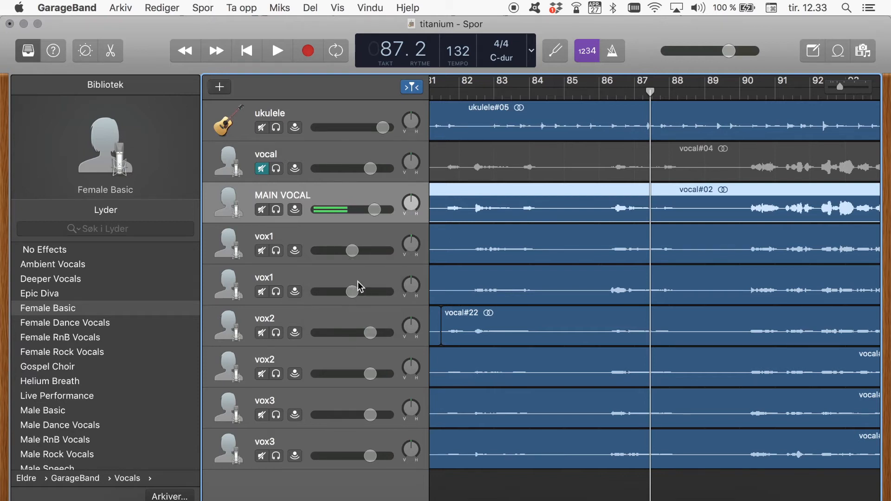
{"action": "left_click_drag", "start_coordinate": [354, 249], "coordinate": [352, 251]}
Step: Lower the volume of both vox3 tracks below vox1, and reduce both vox2 tracks by a smaller amount
{"action": "left_click_drag", "start_coordinate": [370, 412], "coordinate": [347, 415]}
{"action": "left_click_drag", "start_coordinate": [370, 456], "coordinate": [348, 456]}
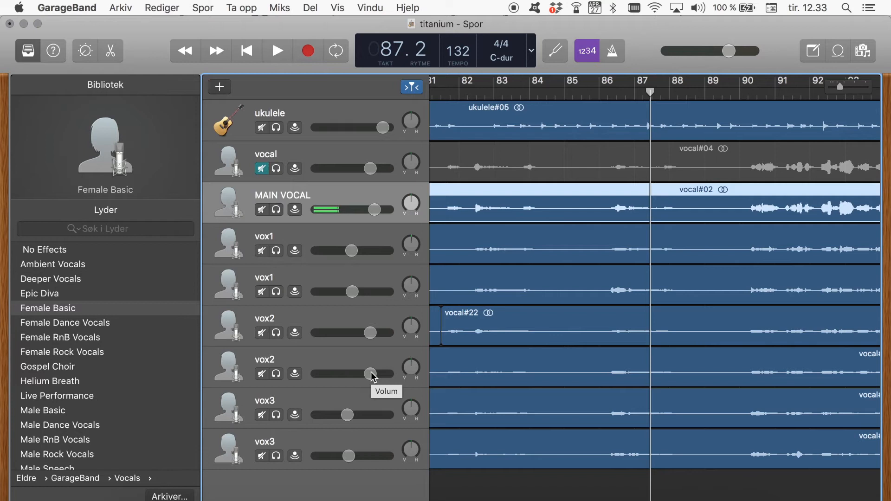
{"action": "left_click_drag", "start_coordinate": [376, 330], "coordinate": [368, 330]}
{"action": "left_click_drag", "start_coordinate": [370, 373], "coordinate": [362, 374]}
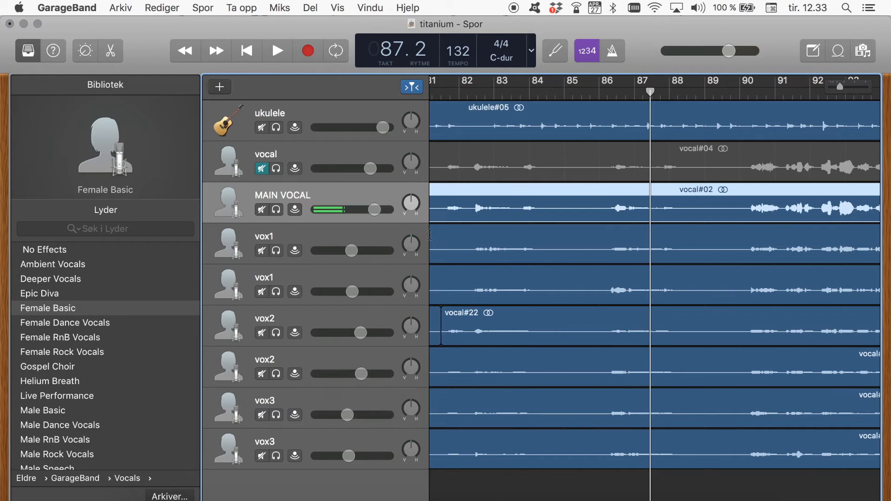
Step: Pan each vox pair to opposite sides: vox3 widest, vox1 to -22 and +21, and vox2 to -42 and a similar amount right
{"action": "left_click", "coordinate": [411, 409]}
{"action": "left_click_drag", "start_coordinate": [410, 449], "coordinate": [424, 362]}
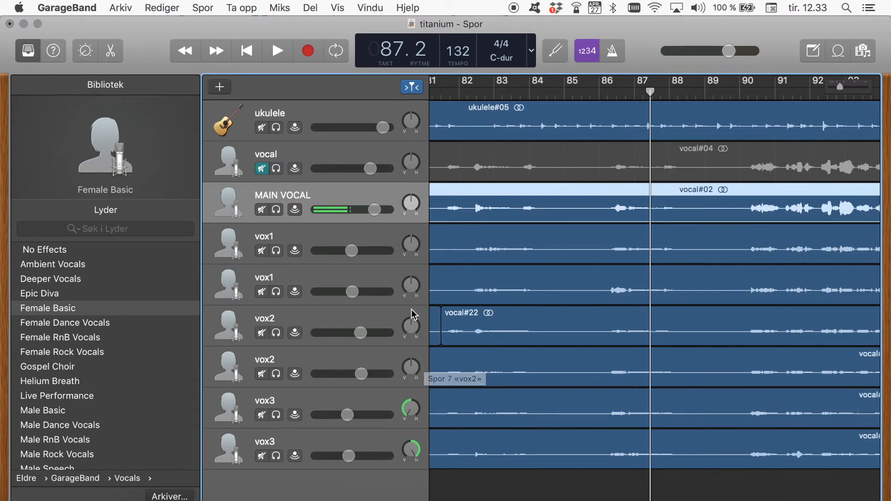
{"action": "left_click", "coordinate": [411, 244]}
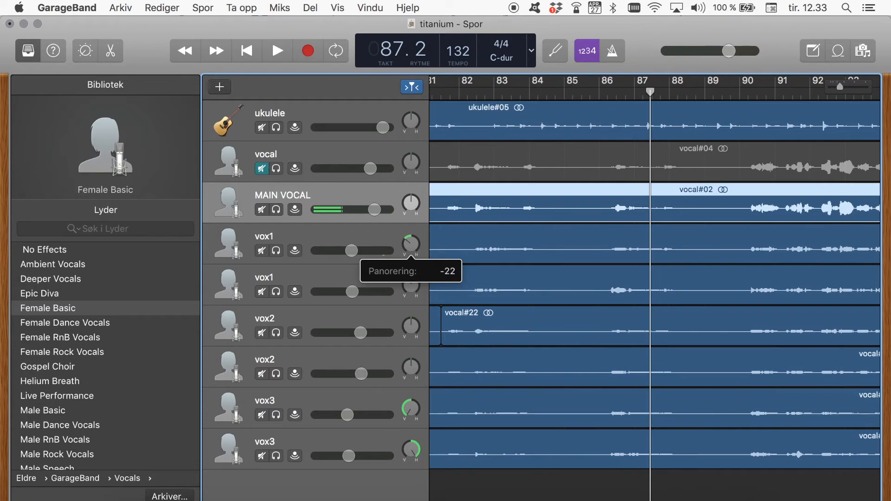
{"action": "left_click_drag", "start_coordinate": [410, 285], "coordinate": [411, 281]}
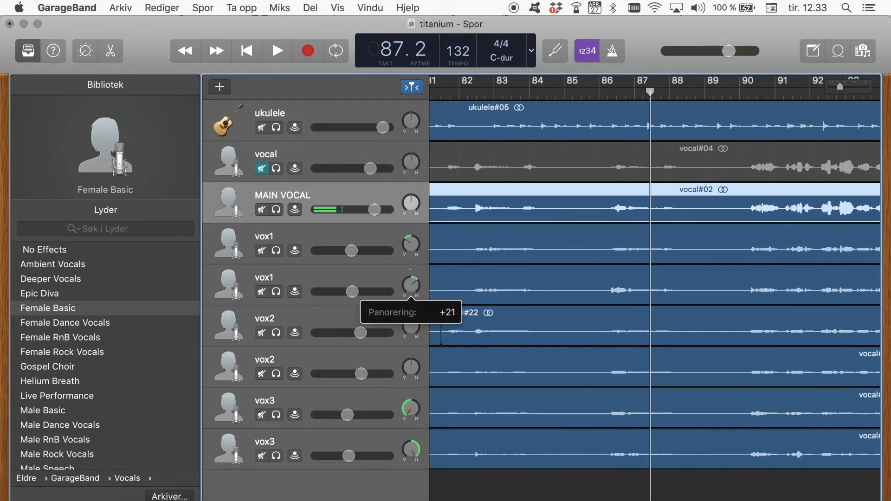
{"action": "left_click_drag", "start_coordinate": [411, 327], "coordinate": [410, 332]}
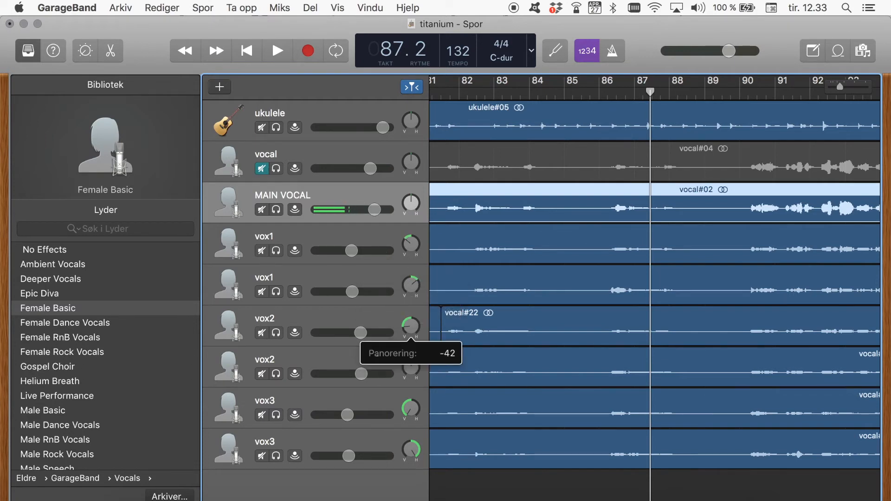
{"action": "left_click_drag", "start_coordinate": [411, 368], "coordinate": [411, 366]}
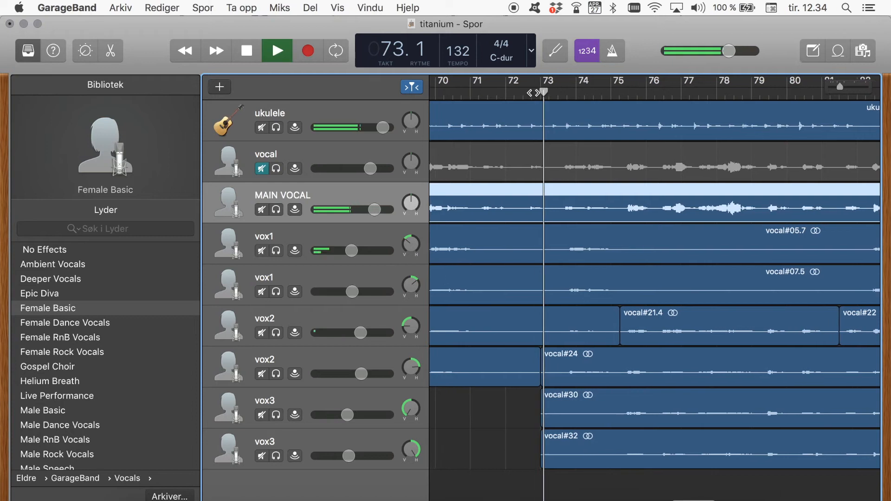
Step: Listen to the panned vocal mix from about bar 73 while adjusting the computer's volume, and stop playback
{"action": "key", "text": "XF86AudioRaiseVolume"}
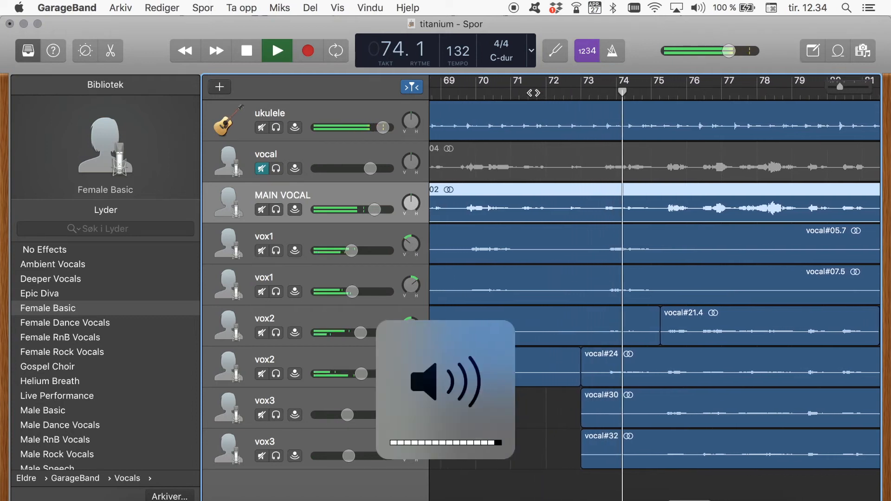
{"action": "key", "text": "XF86AudioRaiseVolume"}
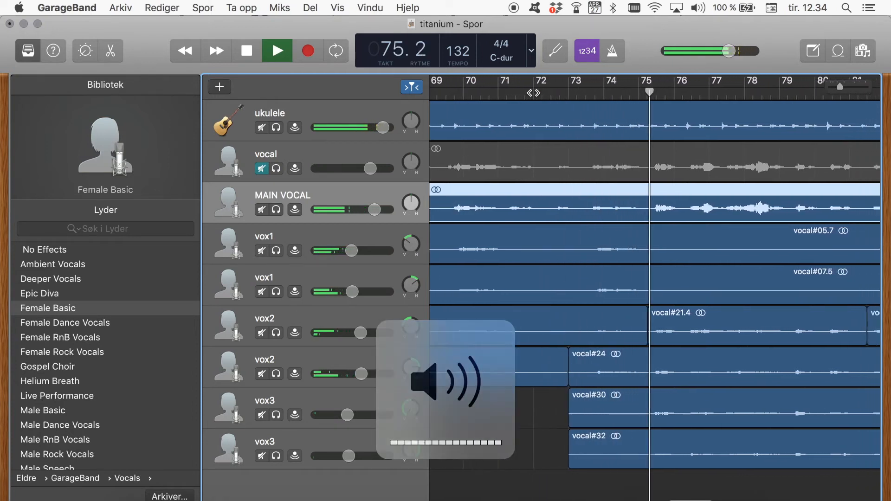
{"action": "key", "text": "XF86AudioLowerVolume"}
{"action": "key", "text": "XF86AudioLowerVolume"}
{"action": "key", "text": "XF86AudioLowerVolume"}
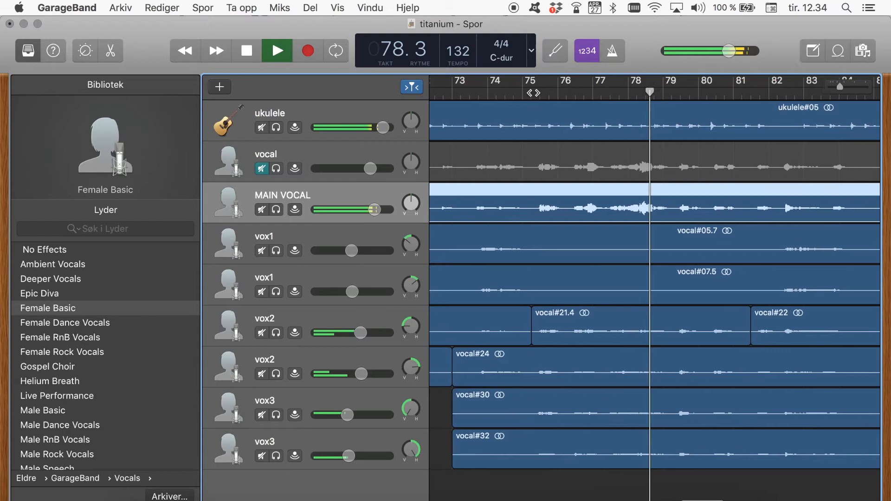
{"action": "left_click", "coordinate": [248, 55]}
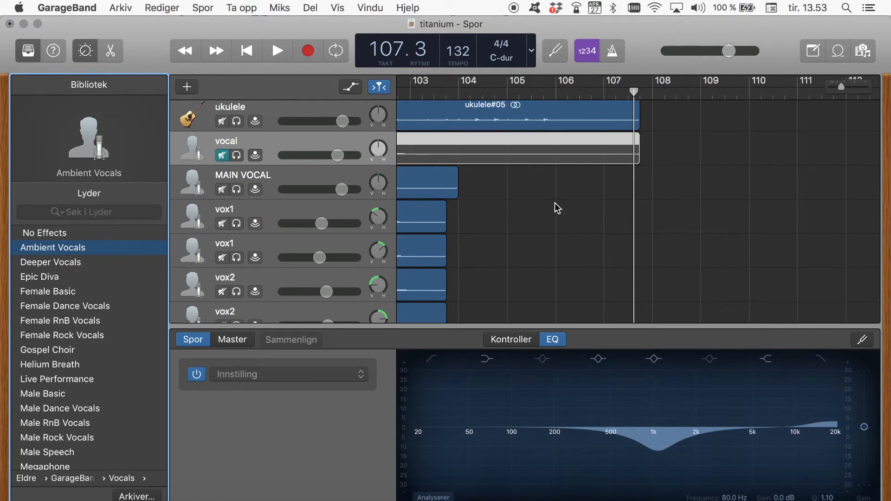
Step: Listen to the mix from about bar 95, stop playback, and place the playhead at bar 96.2
{"action": "scroll", "coordinate": [557, 207], "scroll_direction": "left", "scroll_amount": 1}
{"action": "scroll", "coordinate": [555, 203], "scroll_direction": "left", "scroll_amount": 5}
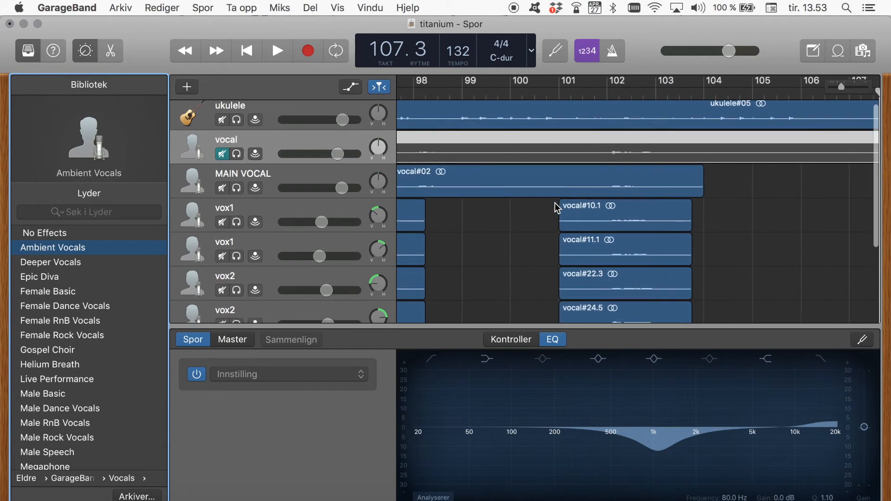
{"action": "scroll", "coordinate": [488, 210], "scroll_direction": "left", "scroll_amount": 4}
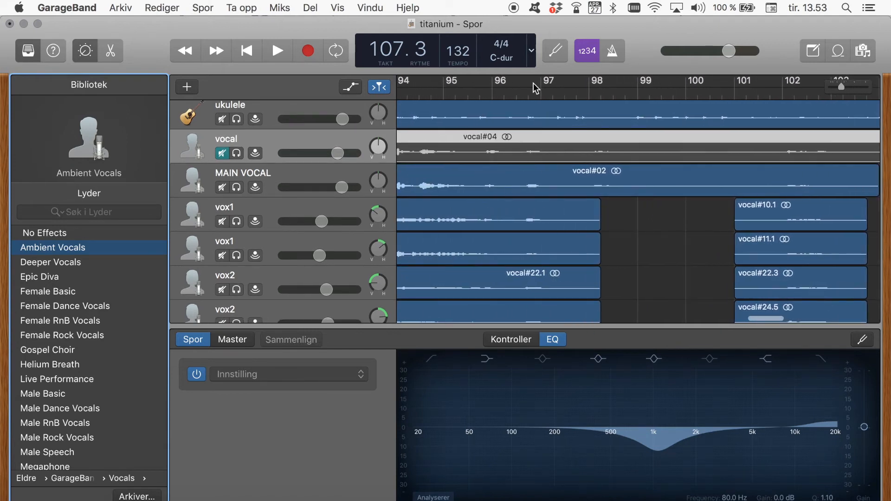
{"action": "left_click", "coordinate": [445, 93]}
{"action": "left_click_drag", "start_coordinate": [446, 93], "coordinate": [445, 93]}
{"action": "key", "text": "space"}
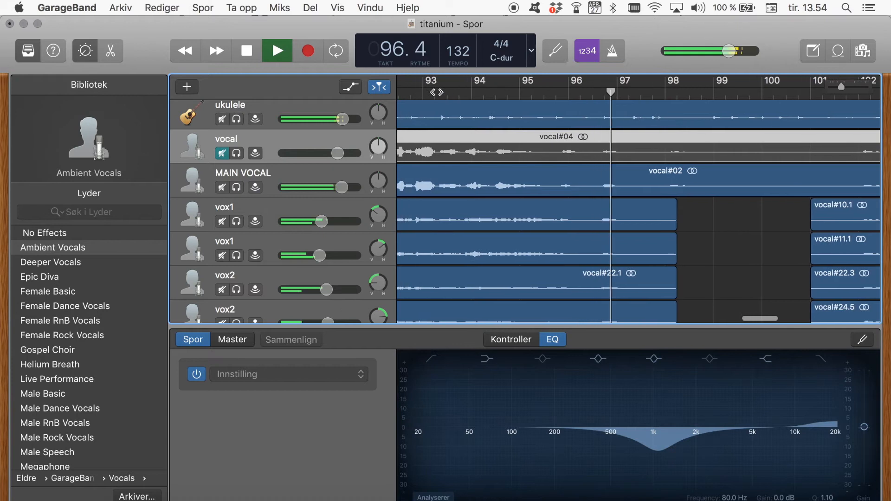
{"action": "left_click", "coordinate": [232, 53]}
{"action": "left_click", "coordinate": [576, 95]}
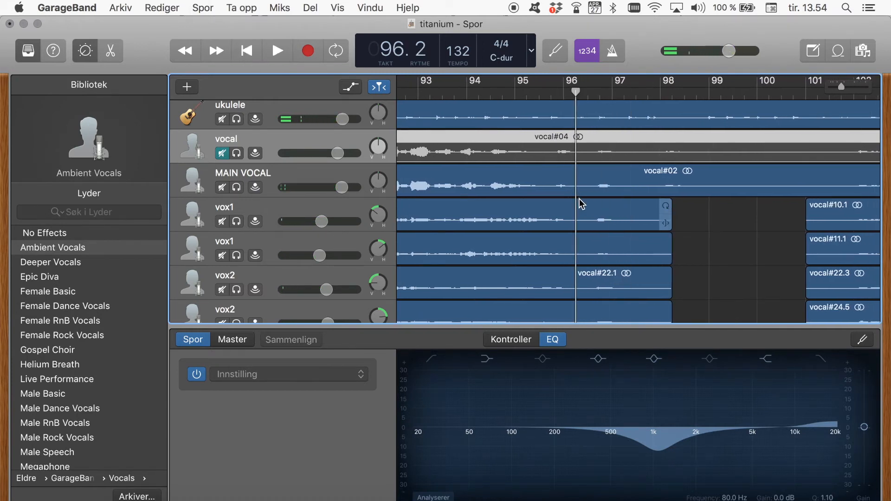
Step: Open the MAIN VOCAL region in the audio editor and show its waveform around bar 96.2
{"action": "left_click", "coordinate": [587, 177]}
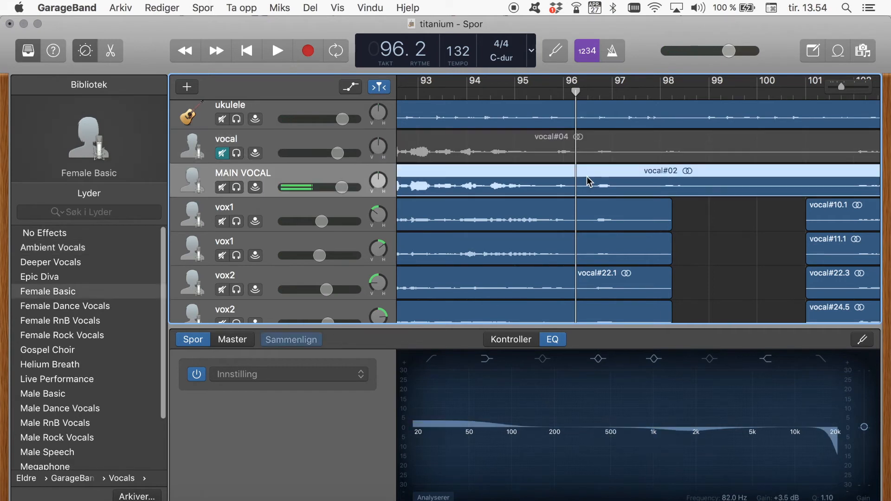
{"action": "left_click", "coordinate": [114, 52]}
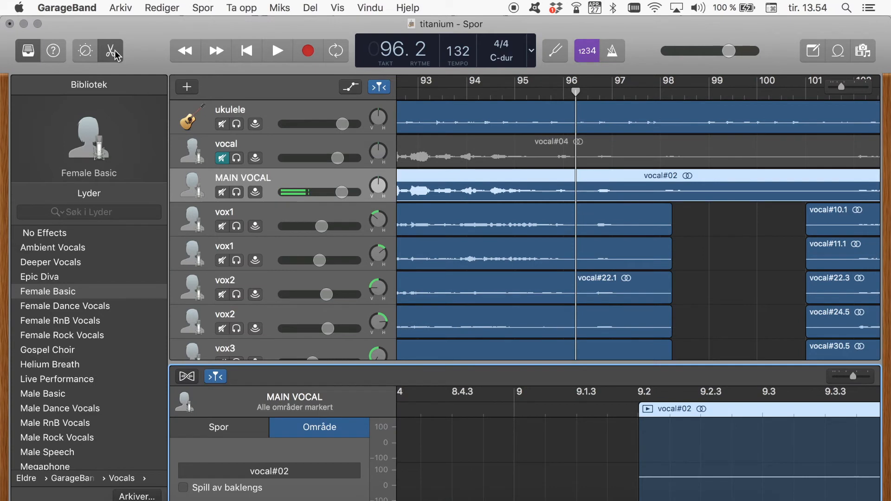
{"action": "left_click", "coordinate": [577, 91]}
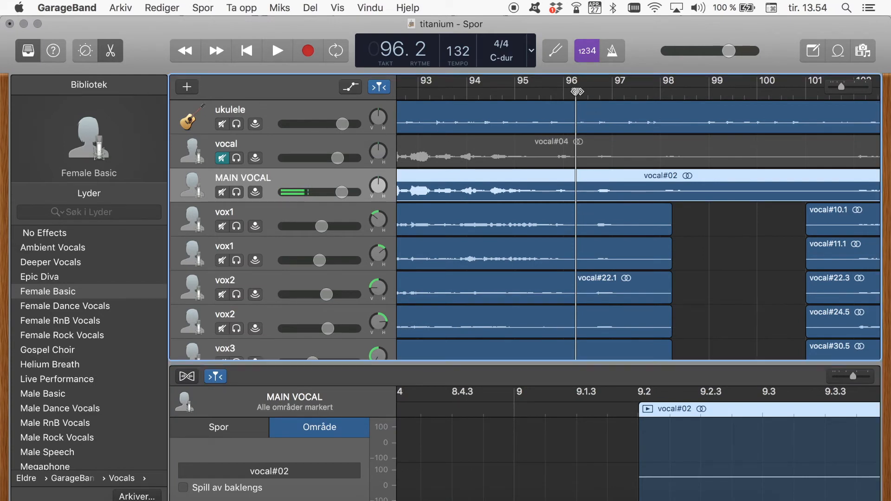
{"action": "scroll", "coordinate": [662, 448], "scroll_direction": "right", "scroll_amount": 5}
{"action": "scroll", "coordinate": [665, 453], "scroll_direction": "right", "scroll_amount": 1}
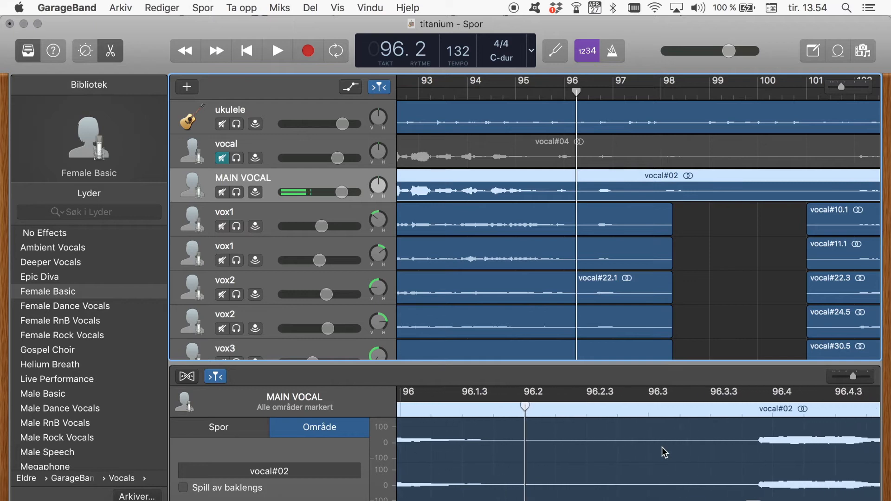
Step: Play the mix from bar 96.2 to about 97.2, and inspect the MAIN VOCAL waveform in that passage
{"action": "key", "text": "space"}
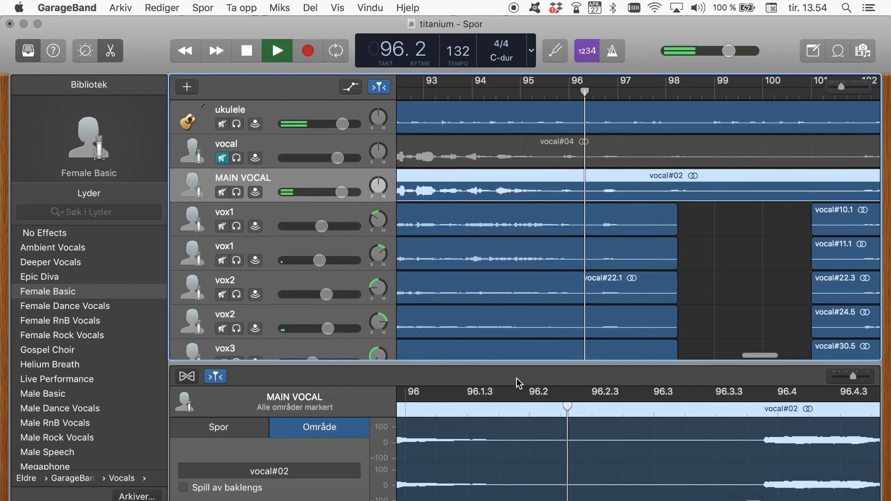
{"action": "left_click", "coordinate": [278, 52]}
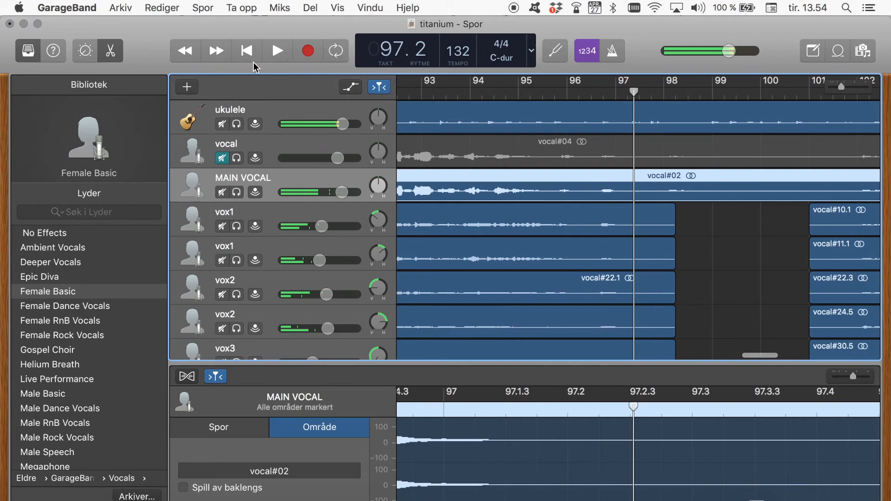
{"action": "scroll", "coordinate": [492, 448], "scroll_direction": "left", "scroll_amount": 5}
{"action": "scroll", "coordinate": [491, 449], "scroll_direction": "left", "scroll_amount": 5}
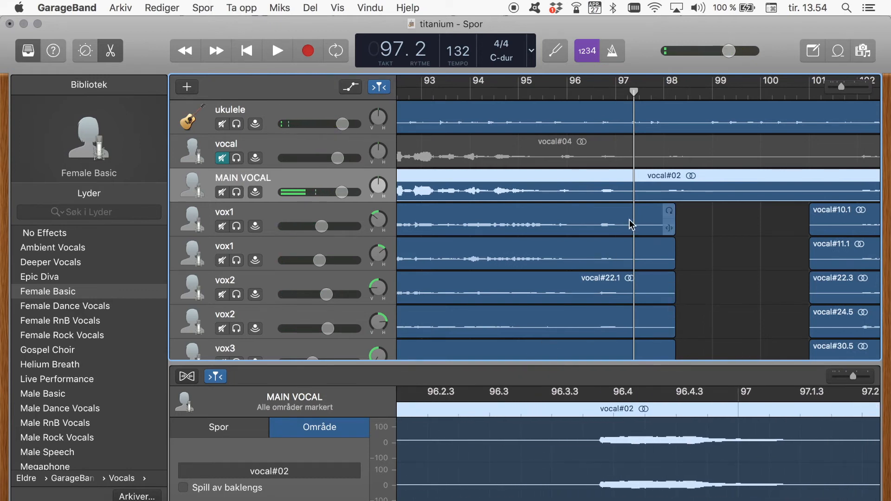
{"action": "left_click", "coordinate": [633, 91]}
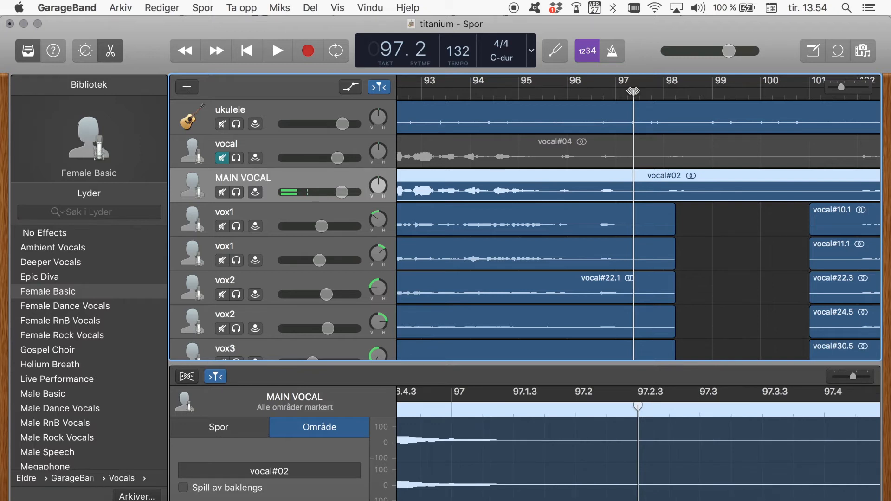
Step: Move the playhead to bar 96.3 and compare the waveforms of the vocal, MAIN VOCAL and first vox1 regions there
{"action": "left_click_drag", "start_coordinate": [633, 91], "coordinate": [593, 96]}
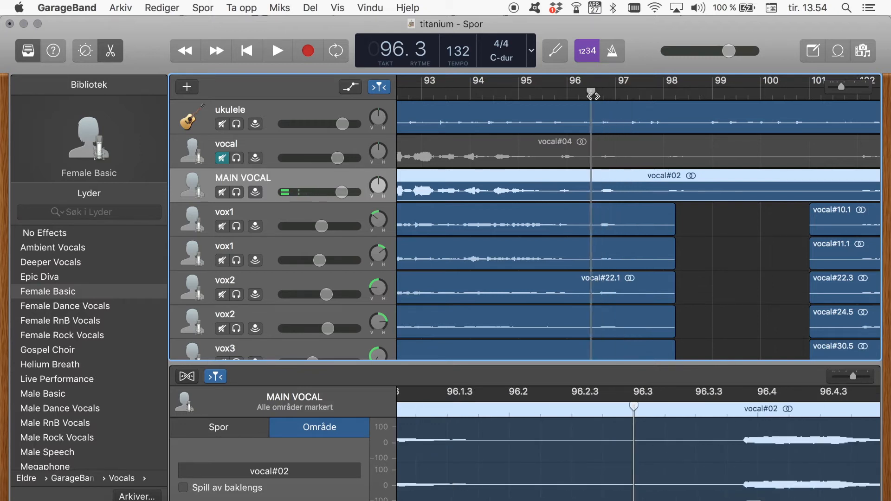
{"action": "left_click", "coordinate": [609, 149]}
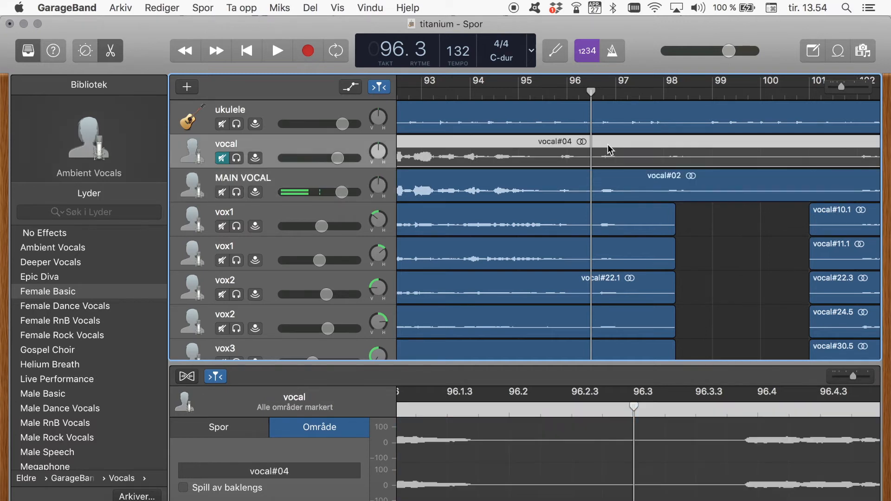
{"action": "left_click", "coordinate": [608, 217]}
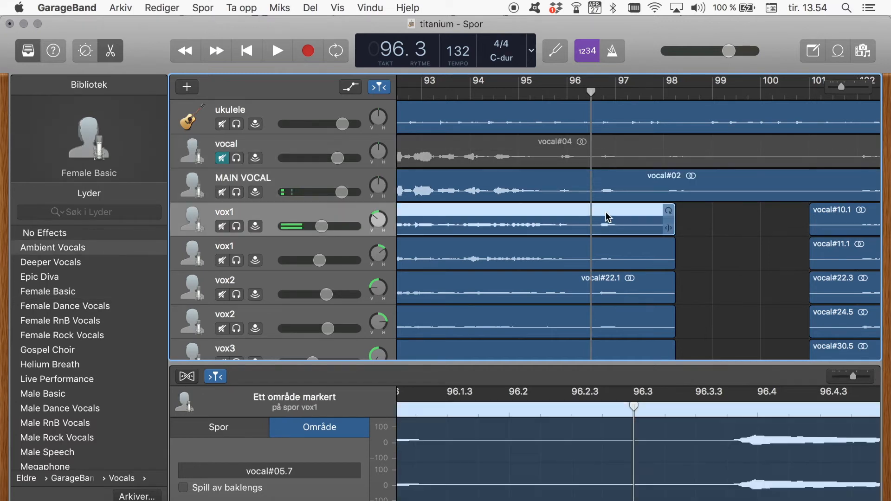
{"action": "left_click", "coordinate": [611, 185]}
{"action": "left_click", "coordinate": [612, 155]}
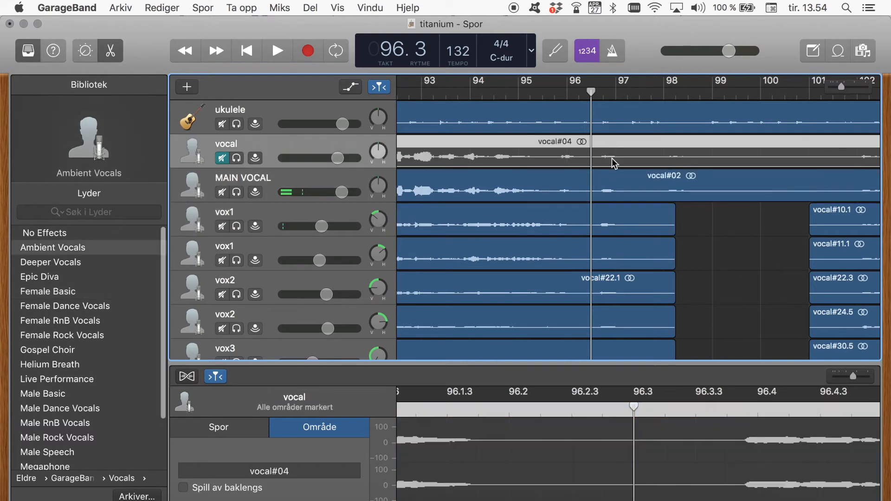
{"action": "left_click", "coordinate": [612, 186]}
{"action": "left_click", "coordinate": [618, 148]}
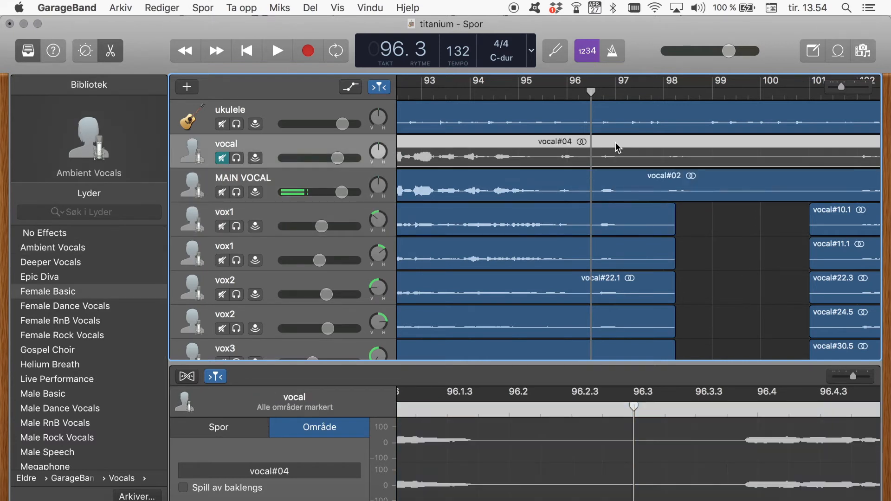
{"action": "left_click", "coordinate": [616, 188]}
{"action": "left_click", "coordinate": [618, 151]}
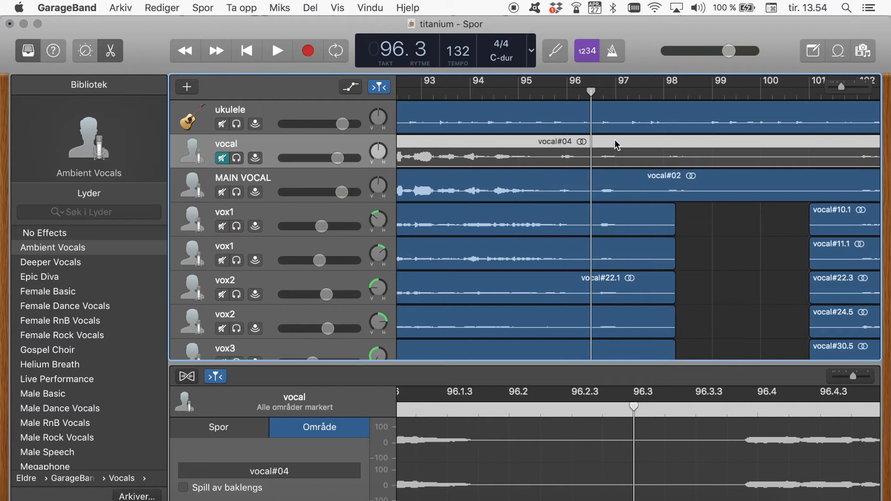
Step: Listen briefly from about bar 97.3, and compare the vocal and MAIN VOCAL waveforms with the playhead at bar 97.4
{"action": "left_click_drag", "start_coordinate": [592, 95], "coordinate": [639, 95]}
{"action": "key", "text": "space"}
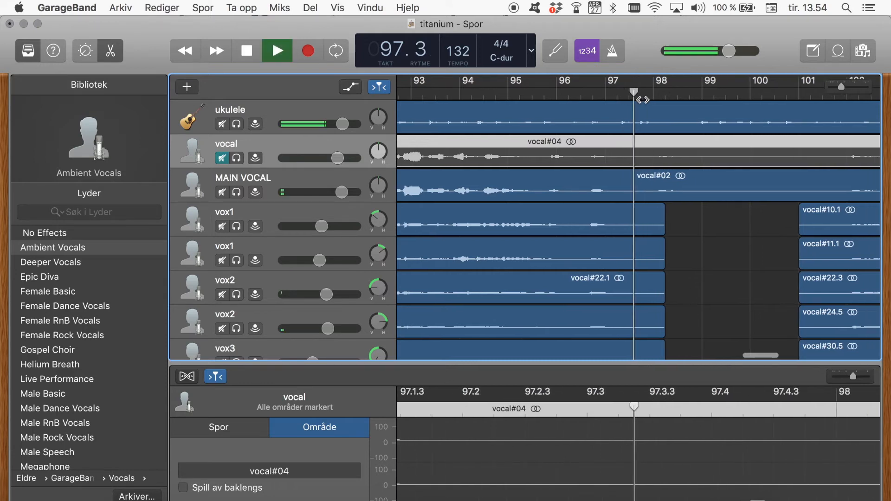
{"action": "key", "text": "space"}
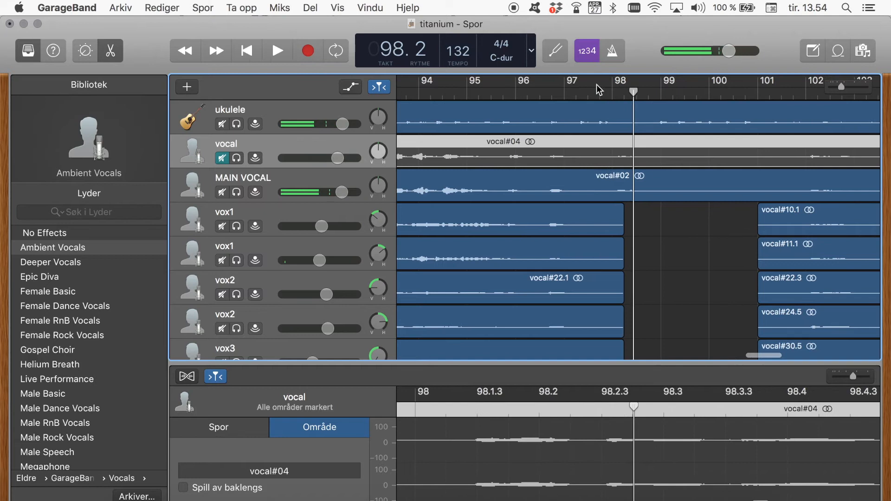
{"action": "left_click_drag", "start_coordinate": [641, 96], "coordinate": [604, 105]}
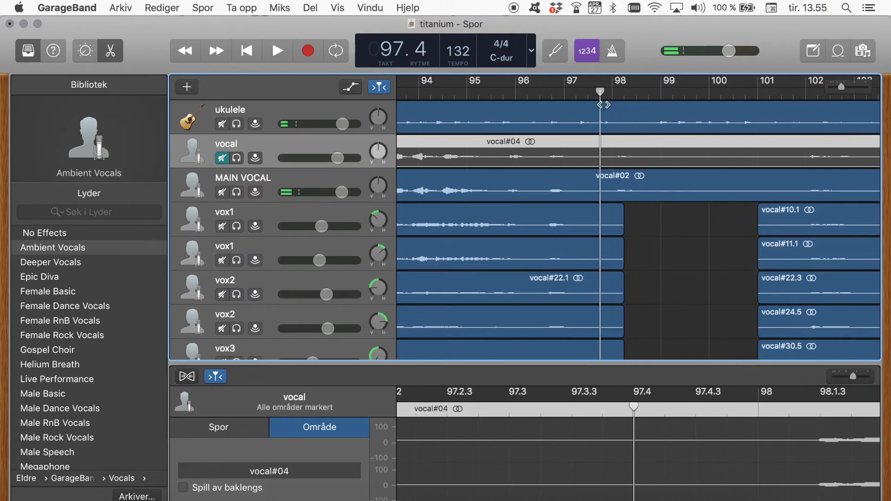
{"action": "left_click", "coordinate": [587, 185]}
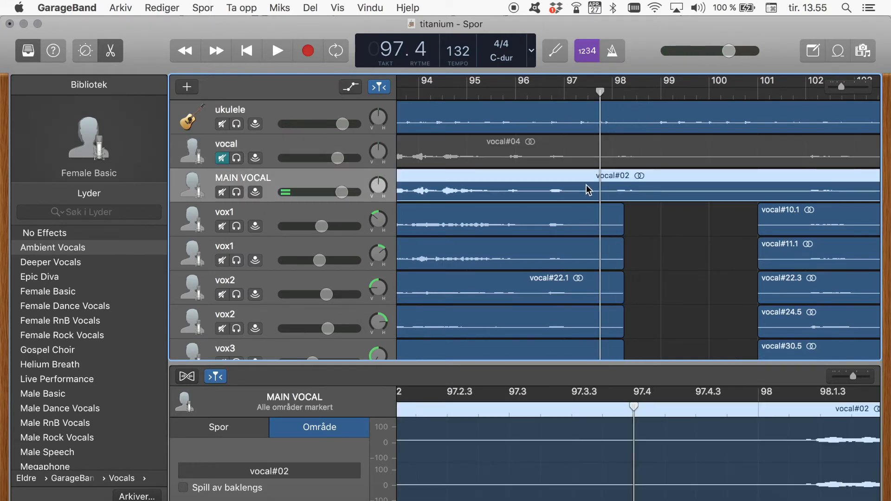
{"action": "left_click", "coordinate": [588, 149]}
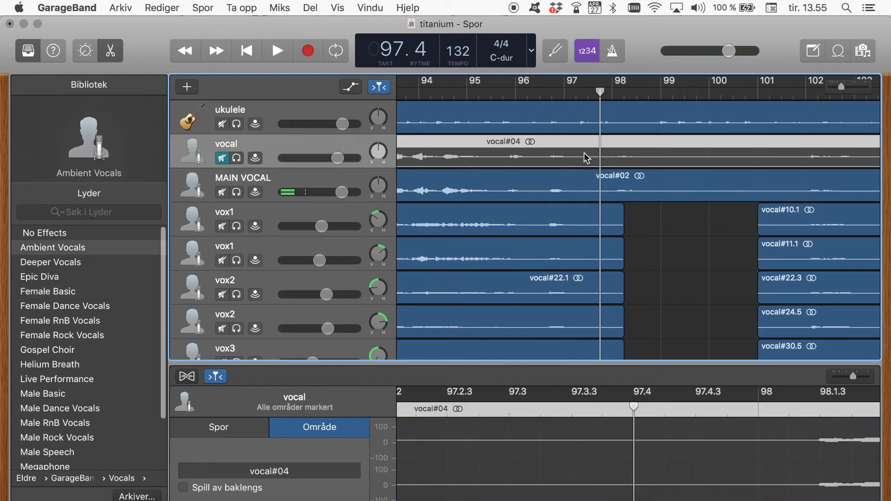
{"action": "left_click", "coordinate": [578, 185]}
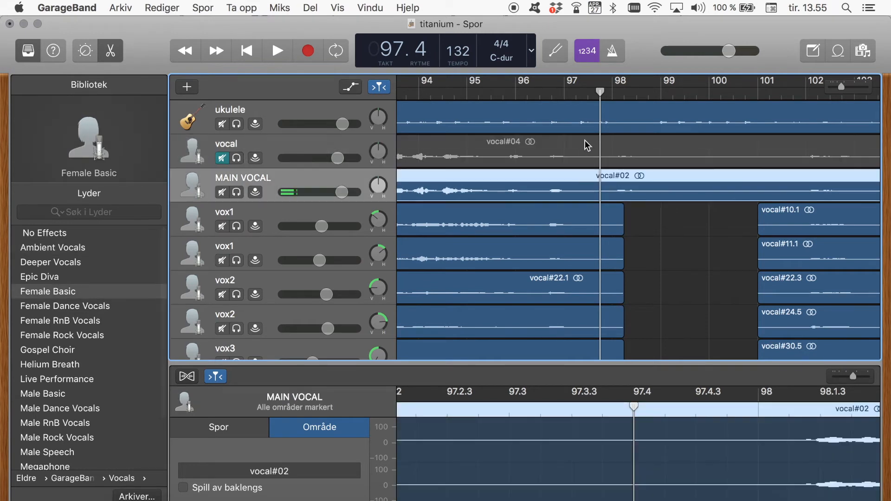
{"action": "left_click", "coordinate": [586, 146]}
{"action": "left_click", "coordinate": [579, 185]}
Step: Split the vocal track's region at bars 97.3 and 96.3, and select the short piece between the cuts
{"action": "left_click_drag", "start_coordinate": [600, 96], "coordinate": [595, 94]}
{"action": "left_click", "coordinate": [584, 147]}
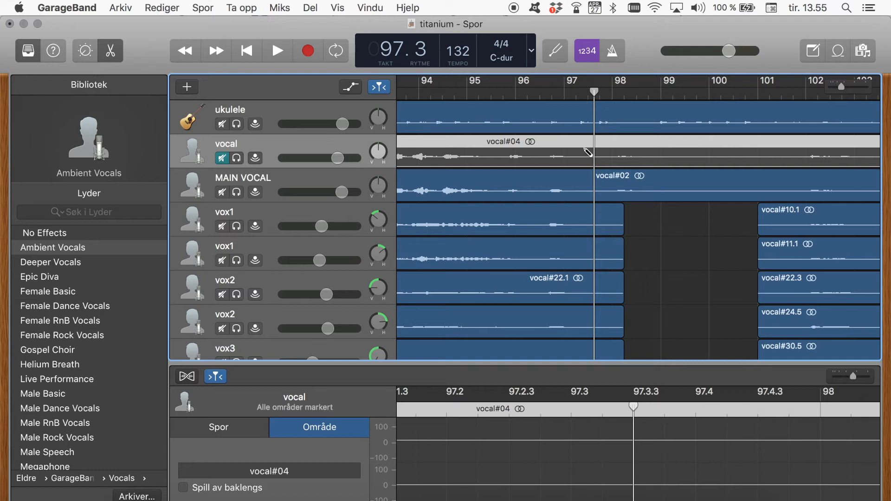
{"action": "key", "text": "super+t"}
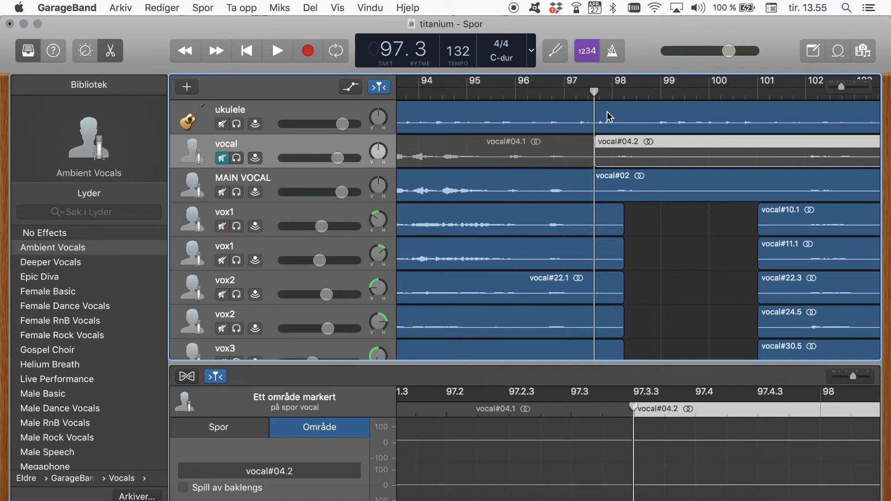
{"action": "left_click_drag", "start_coordinate": [594, 91], "coordinate": [541, 99]}
{"action": "left_click", "coordinate": [562, 146]}
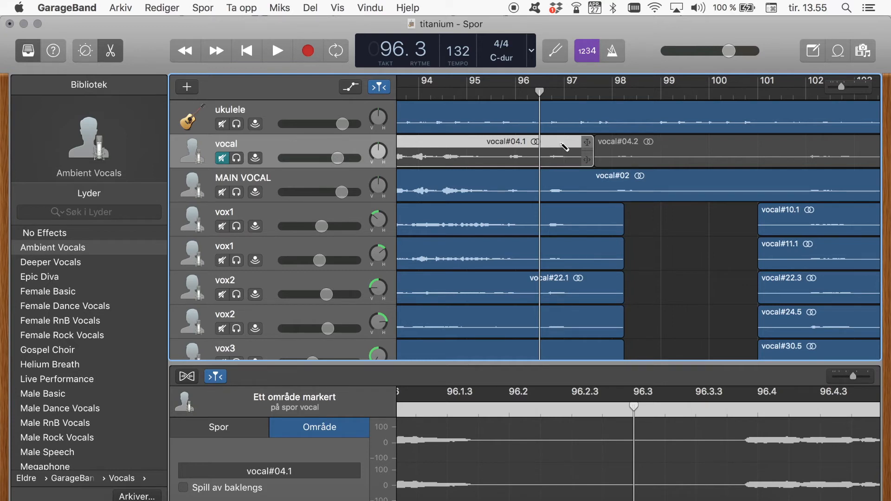
{"action": "key", "text": "super+t"}
{"action": "left_click", "coordinate": [564, 147]}
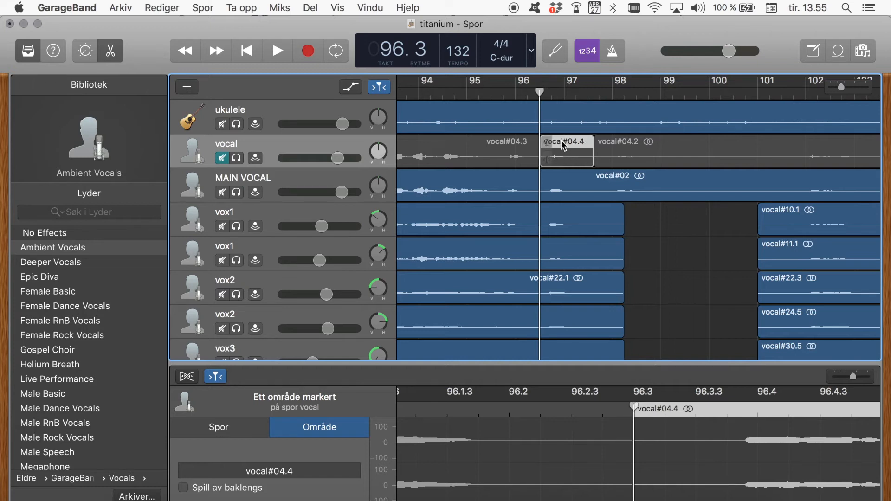
Step: Try moving the short vocal piece straight down onto the MAIN VOCAL track at bar 96.3, and undo the move
{"action": "left_click_drag", "start_coordinate": [561, 141], "coordinate": [558, 175]}
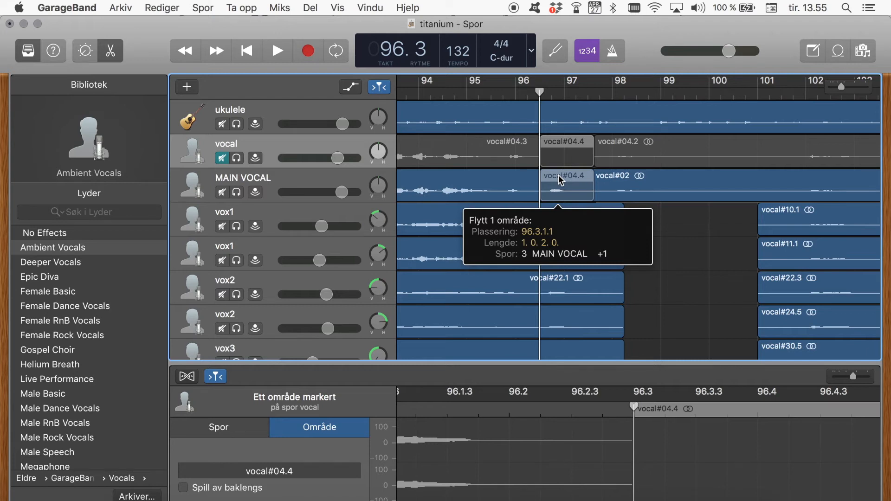
{"action": "left_click_drag", "start_coordinate": [558, 175], "coordinate": [558, 175]}
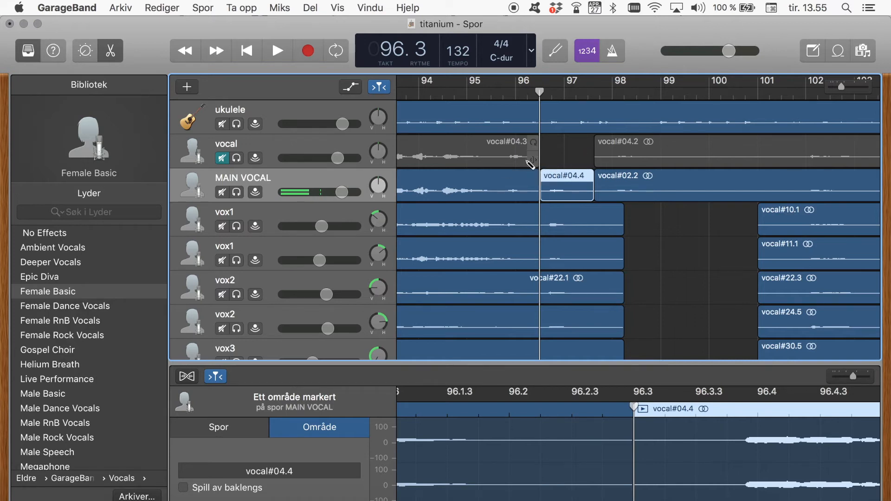
{"action": "key", "text": "super+z"}
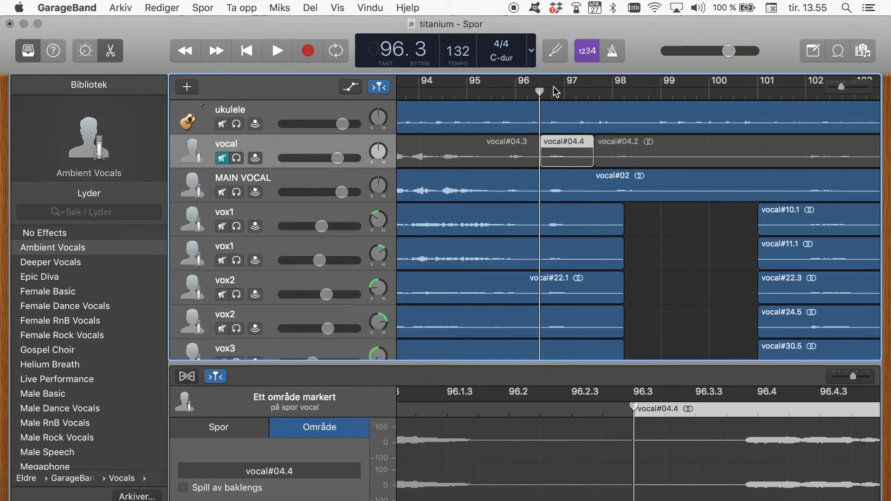
Step: Paste a copy of the short vocal piece into MAIN VOCAL at bar 96.3, and solo that track with the playhead back at 96.3
{"action": "left_click", "coordinate": [270, 184]}
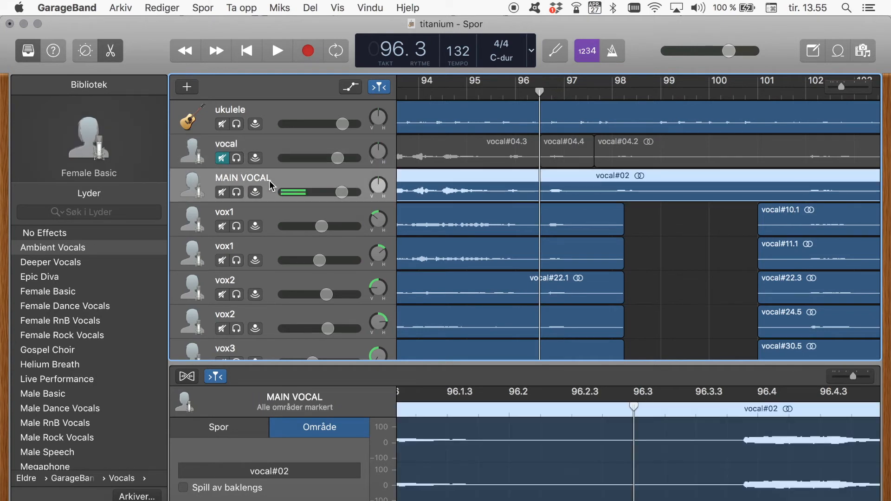
{"action": "key", "text": "super+v"}
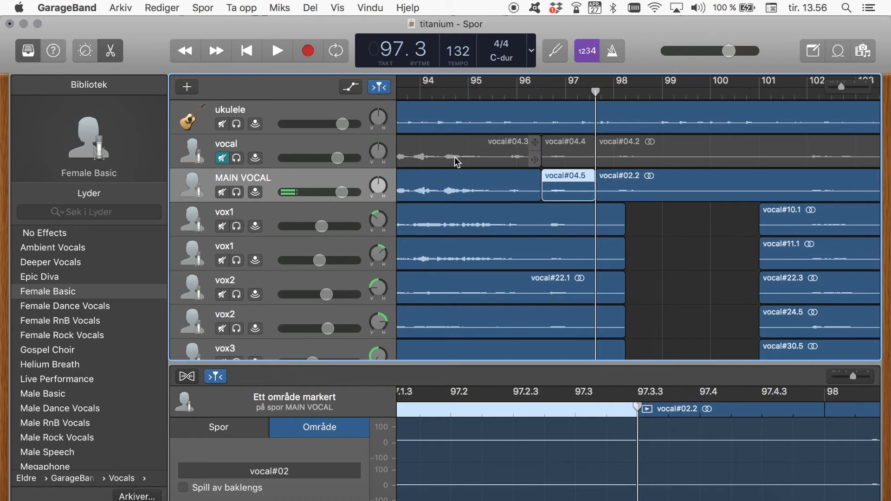
{"action": "key", "text": "comma"}
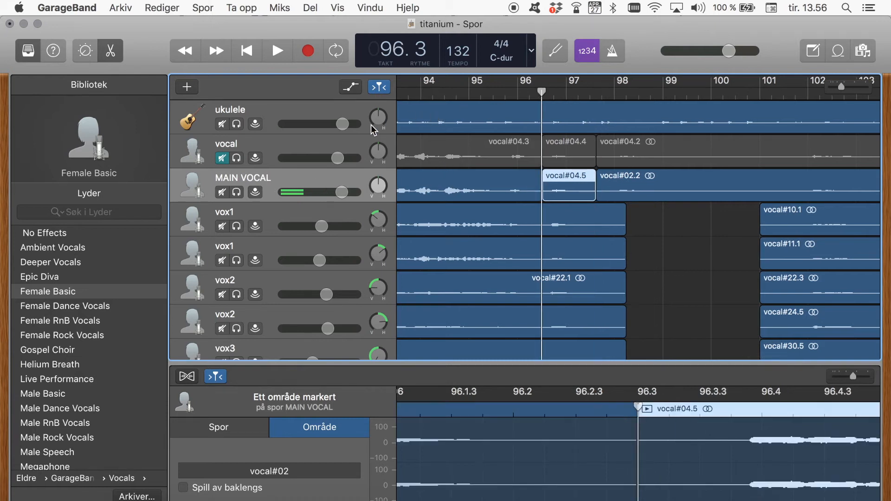
{"action": "left_click", "coordinate": [237, 192]}
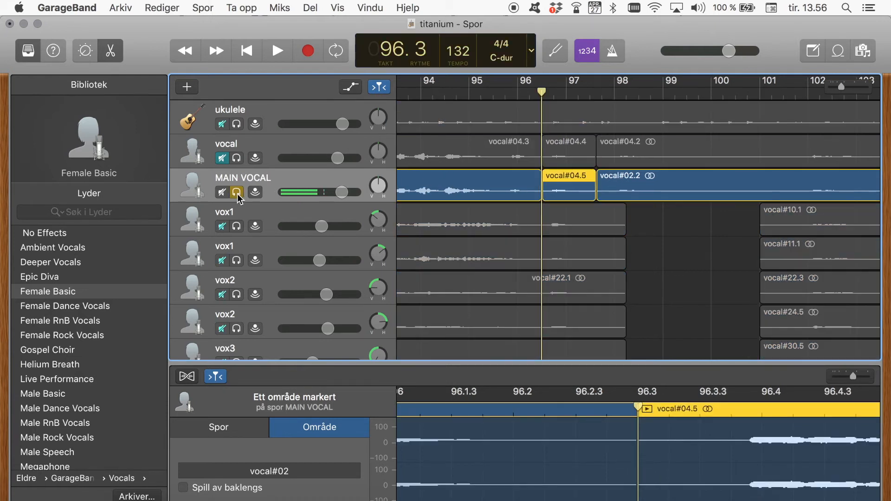
Step: Play the soloed MAIN VOCAL track twice from around bar 95 to hear the transition into the pasted piece at bar 96.3
{"action": "left_click_drag", "start_coordinate": [542, 93], "coordinate": [530, 92]}
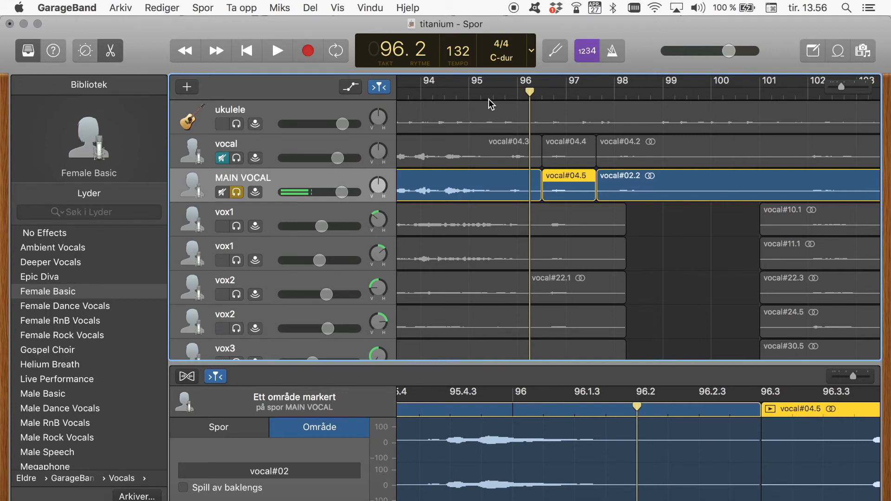
{"action": "left_click", "coordinate": [474, 95]}
{"action": "key", "text": "space"}
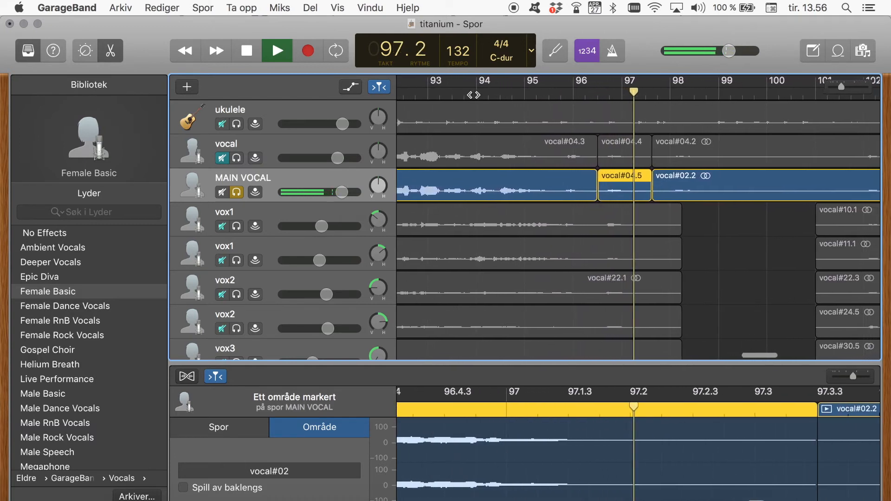
{"action": "key", "text": "space"}
{"action": "left_click", "coordinate": [547, 95]}
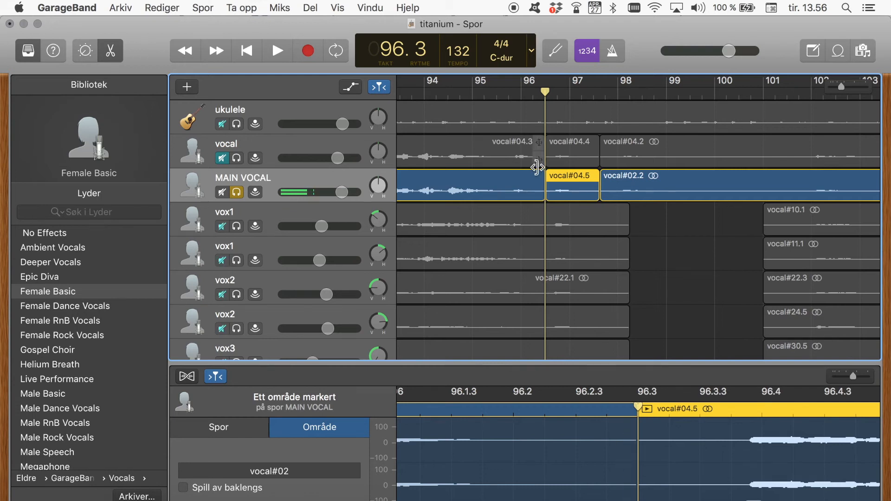
{"action": "left_click", "coordinate": [495, 92]}
{"action": "scroll", "coordinate": [497, 91], "scroll_direction": "left", "scroll_amount": 1}
{"action": "key", "text": "space"}
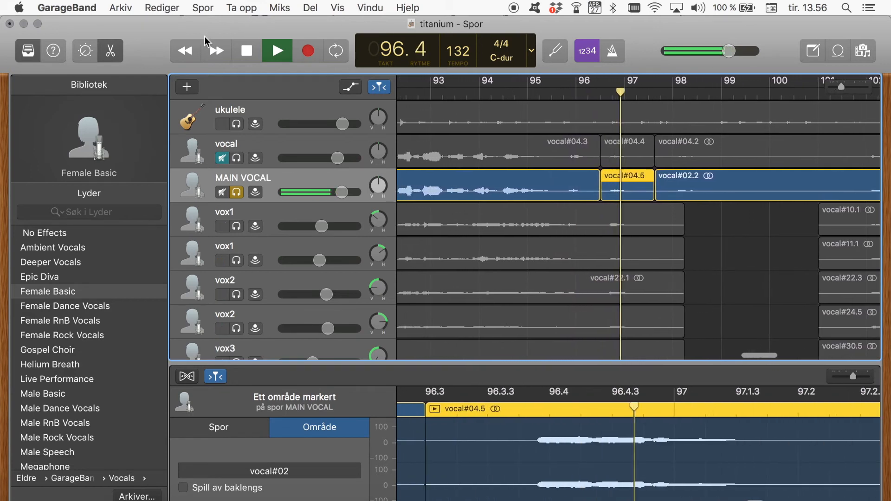
{"action": "left_click", "coordinate": [247, 51]}
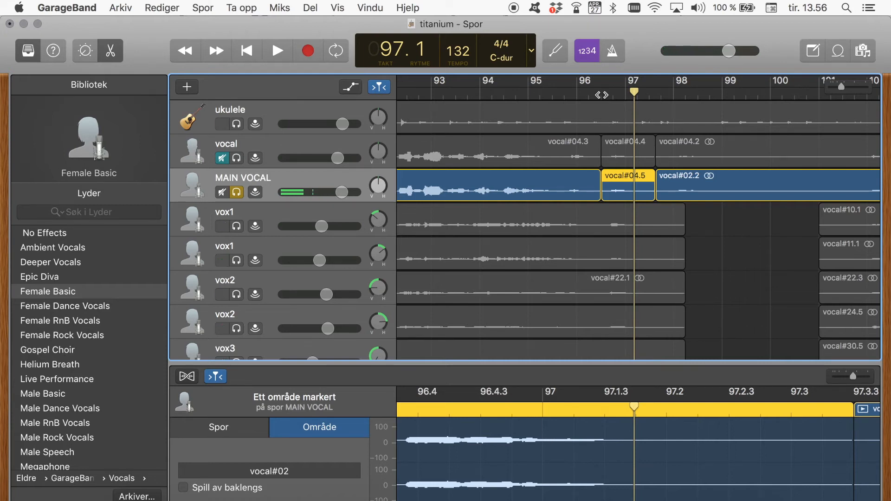
Step: Move the MAIN VOCAL join at bar 96.3 to just past 96.3.3, and listen to the transition from bar 95.1
{"action": "left_click", "coordinate": [601, 92]}
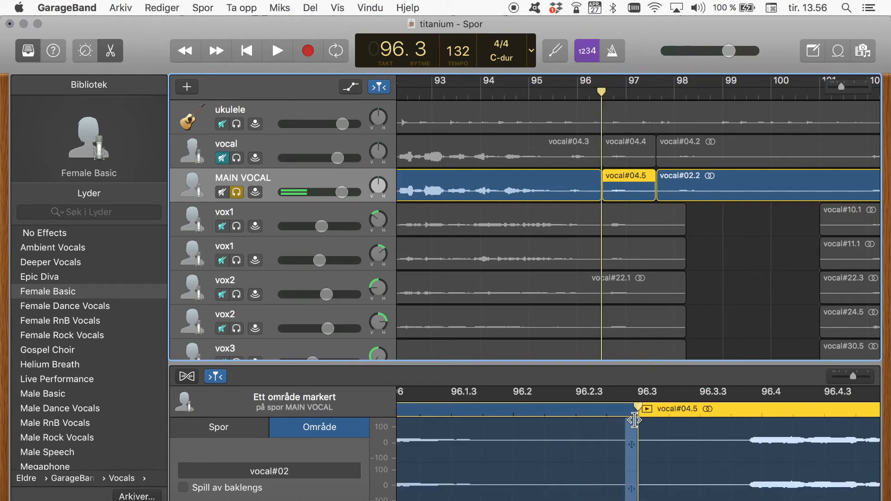
{"action": "left_click_drag", "start_coordinate": [634, 426], "coordinate": [726, 425]}
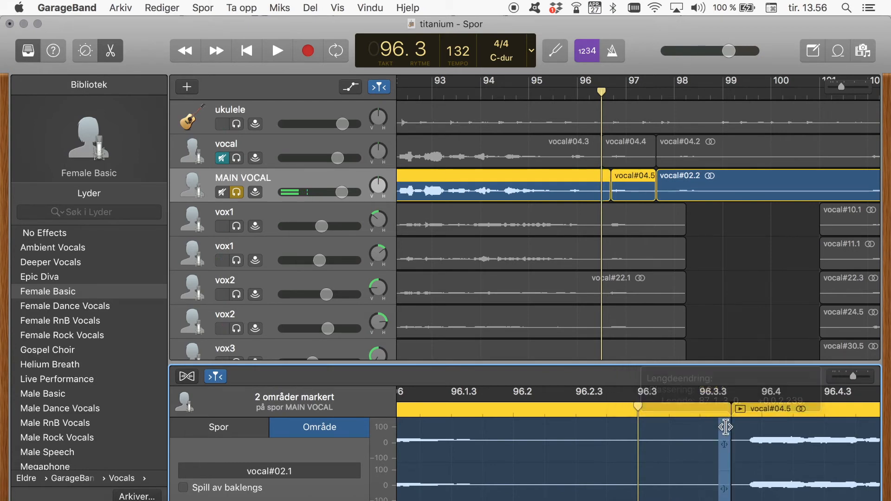
{"action": "left_click", "coordinate": [529, 93]}
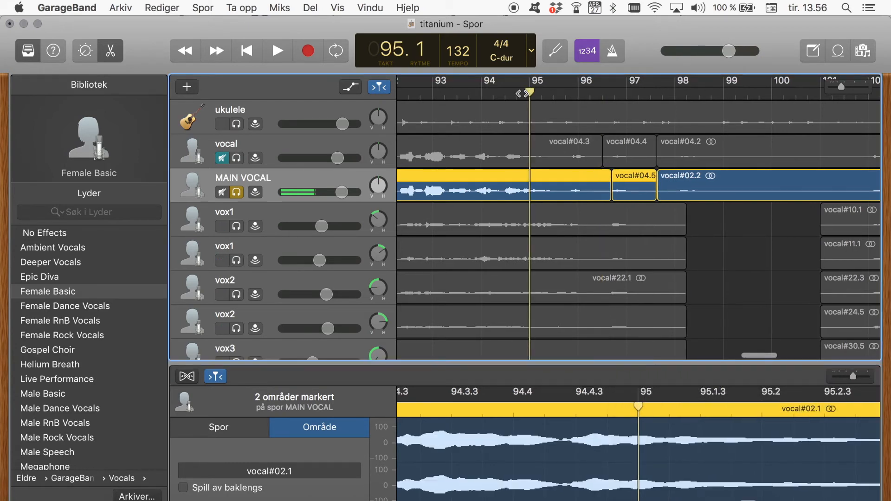
{"action": "key", "text": "space"}
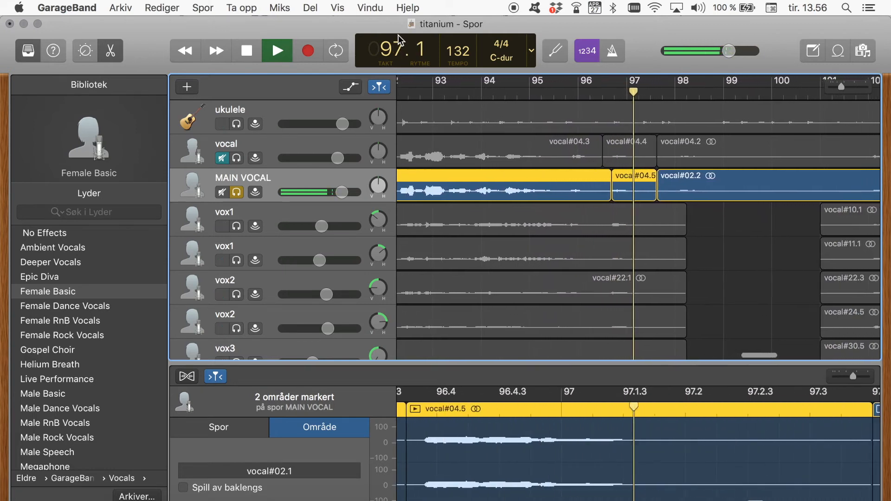
{"action": "key", "text": "space"}
{"action": "scroll", "coordinate": [458, 444], "scroll_direction": "left", "scroll_amount": 3}
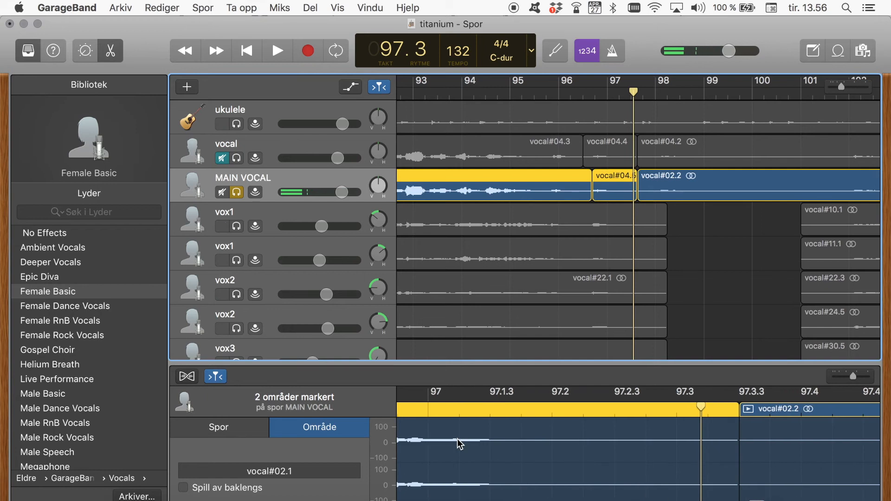
Step: Turn off solo on MAIN VOCAL and select the ukulele track
{"action": "left_click", "coordinate": [239, 193]}
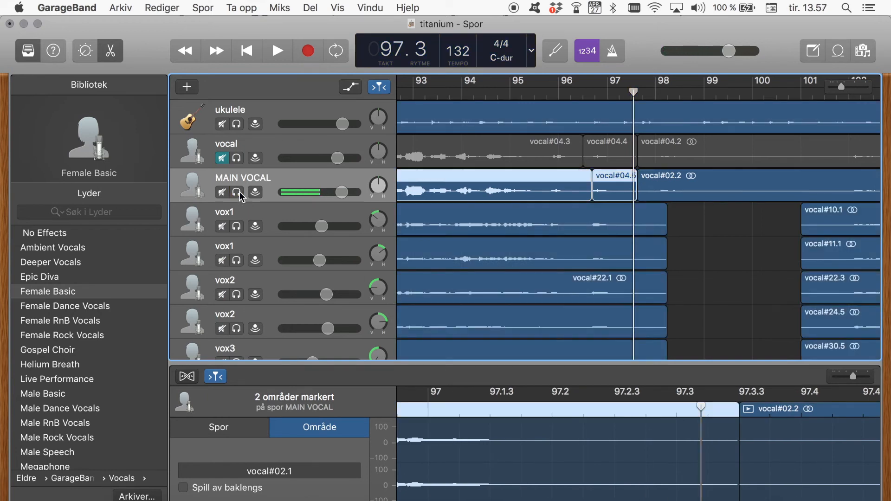
{"action": "left_click", "coordinate": [242, 182]}
{"action": "left_click", "coordinate": [271, 111]}
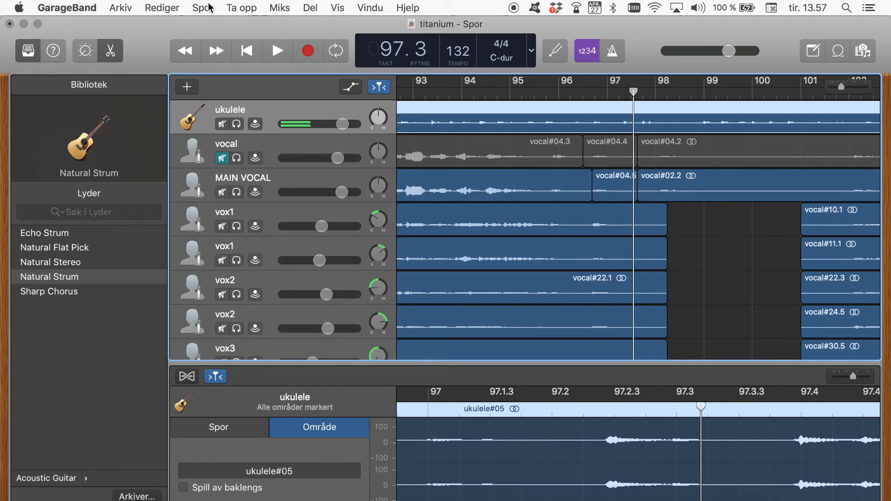
Step: Create a new software instrument track (Programvareinstrument) below the ukulele track
{"action": "left_click", "coordinate": [188, 87]}
{"action": "left_click", "coordinate": [235, 152]}
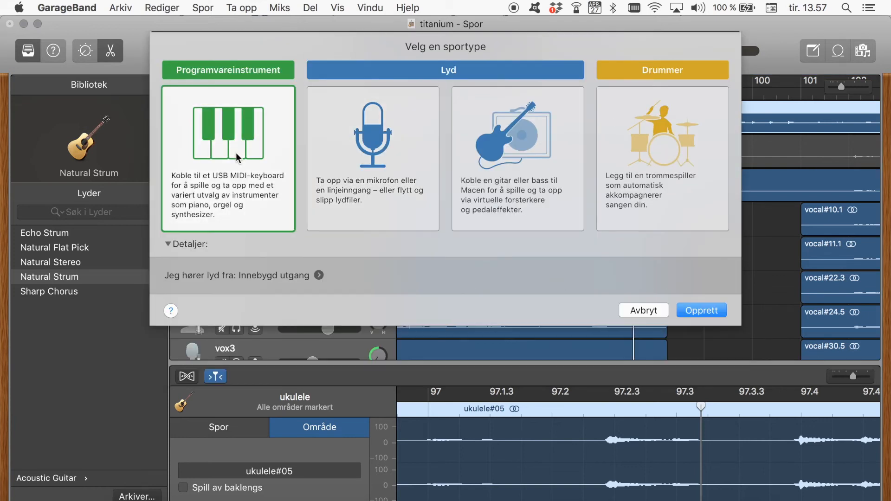
{"action": "left_click", "coordinate": [708, 313]}
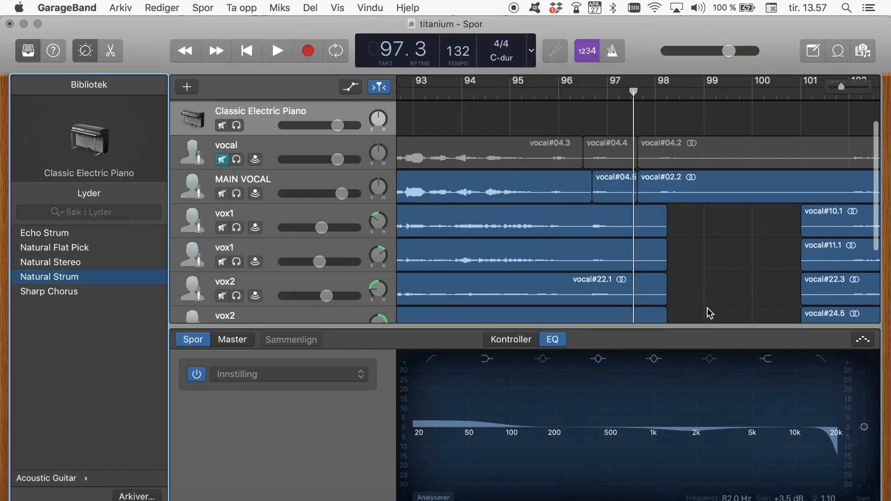
Step: Go back to the early part of the song and place the playhead at bar 14.1
{"action": "scroll", "coordinate": [547, 236], "scroll_direction": "up", "scroll_amount": 2}
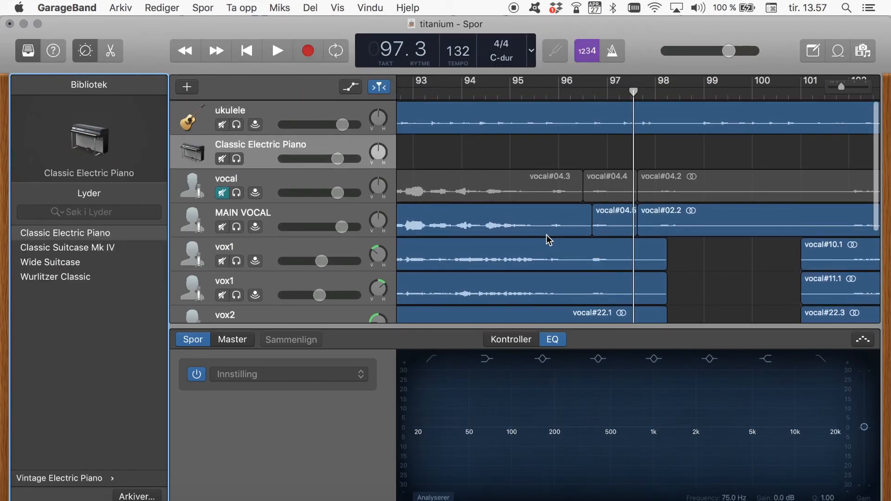
{"action": "scroll", "coordinate": [548, 237], "scroll_direction": "left", "scroll_amount": 5}
{"action": "scroll", "coordinate": [547, 235], "scroll_direction": "left", "scroll_amount": 20}
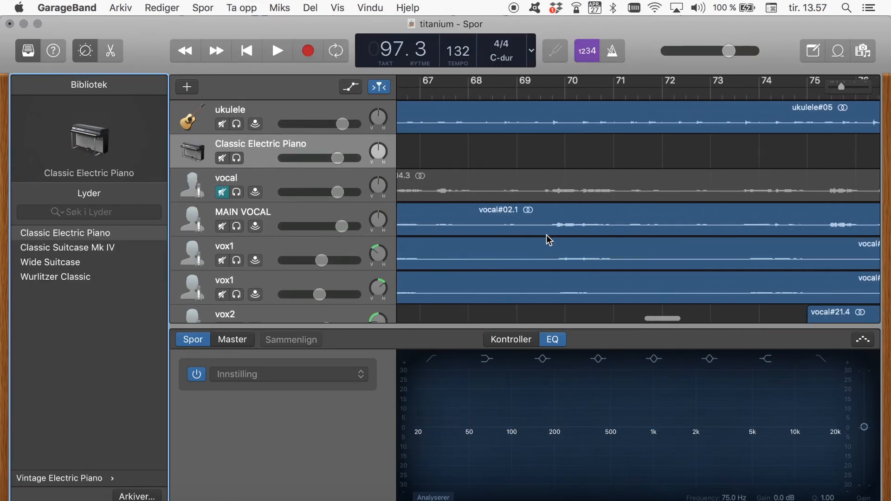
{"action": "scroll", "coordinate": [547, 235], "scroll_direction": "left", "scroll_amount": 20}
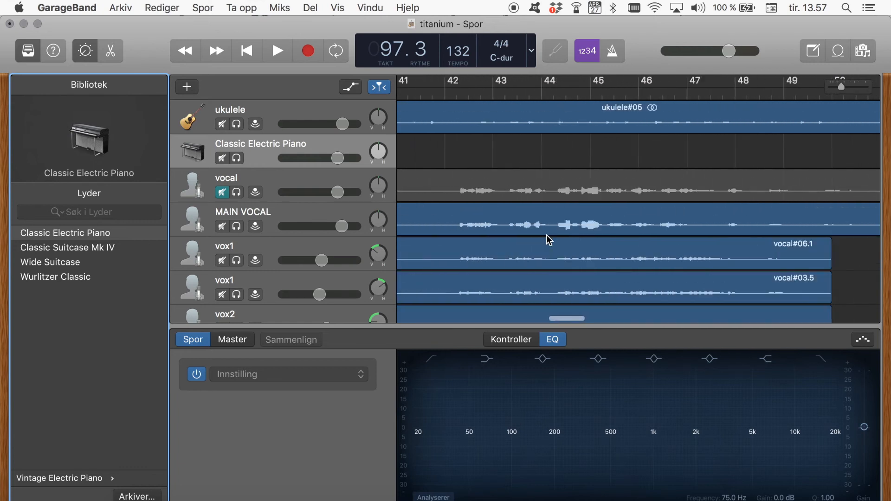
{"action": "scroll", "coordinate": [549, 240], "scroll_direction": "left", "scroll_amount": 20}
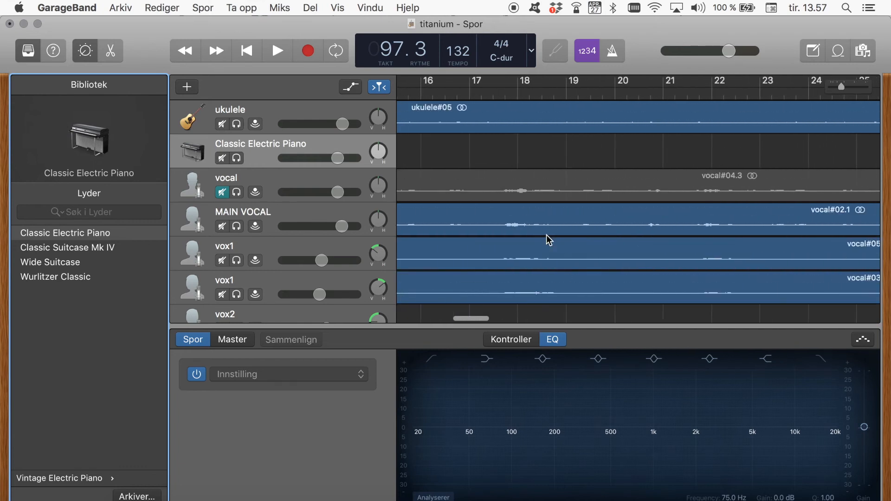
{"action": "scroll", "coordinate": [548, 237], "scroll_direction": "left", "scroll_amount": 3}
{"action": "scroll", "coordinate": [548, 236], "scroll_direction": "right", "scroll_amount": 10}
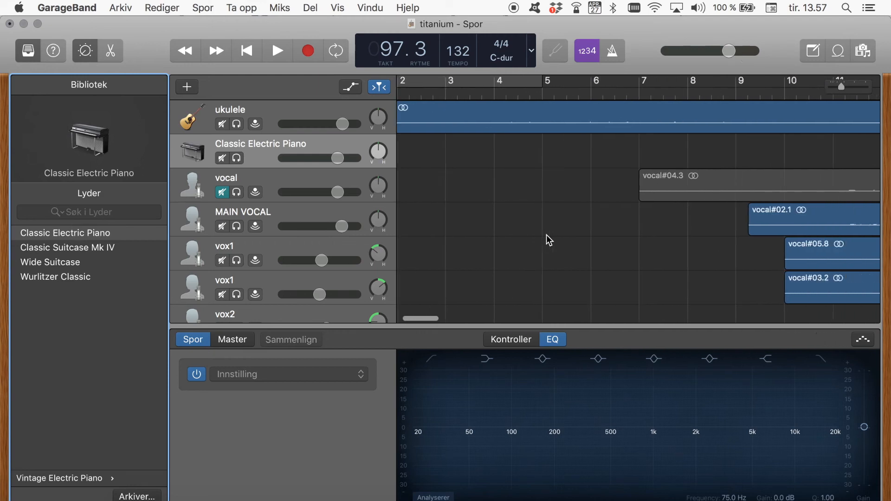
{"action": "scroll", "coordinate": [549, 240], "scroll_direction": "right", "scroll_amount": 2}
{"action": "scroll", "coordinate": [549, 239], "scroll_direction": "down", "scroll_amount": 3}
{"action": "scroll", "coordinate": [547, 239], "scroll_direction": "up", "scroll_amount": 3}
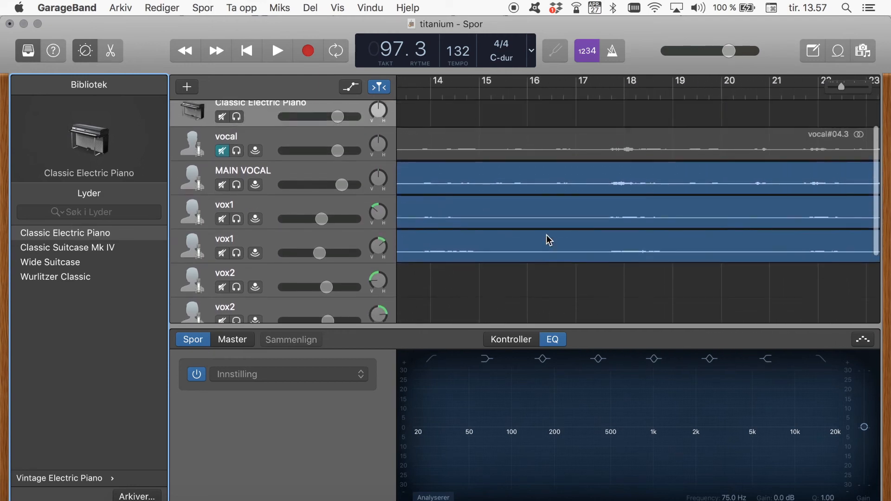
{"action": "left_click", "coordinate": [431, 91]}
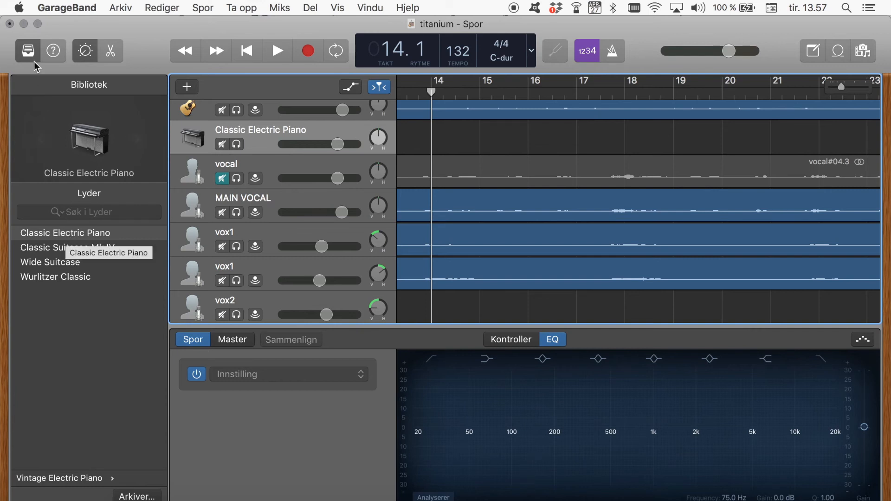
Step: Browse the sound library to the Soundscape sounds under Synthesizer, and show the musical typing keyboard (Musikktaster)
{"action": "left_click", "coordinate": [38, 483]}
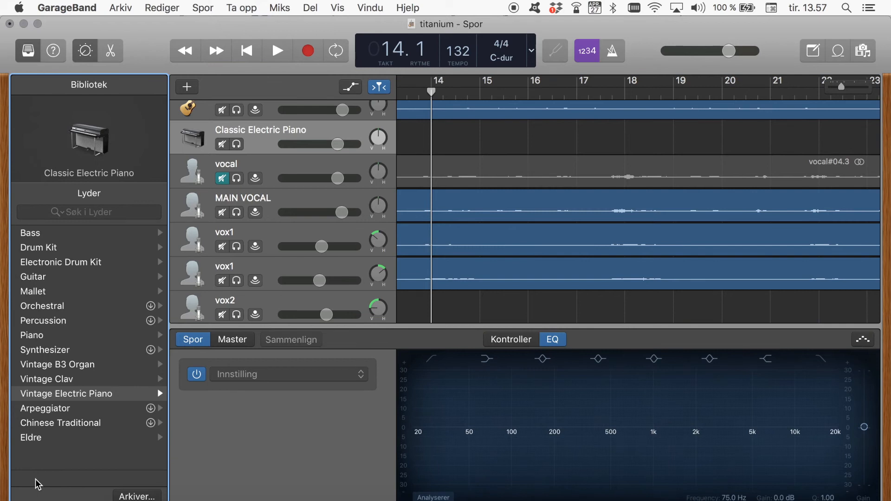
{"action": "left_click", "coordinate": [47, 354]}
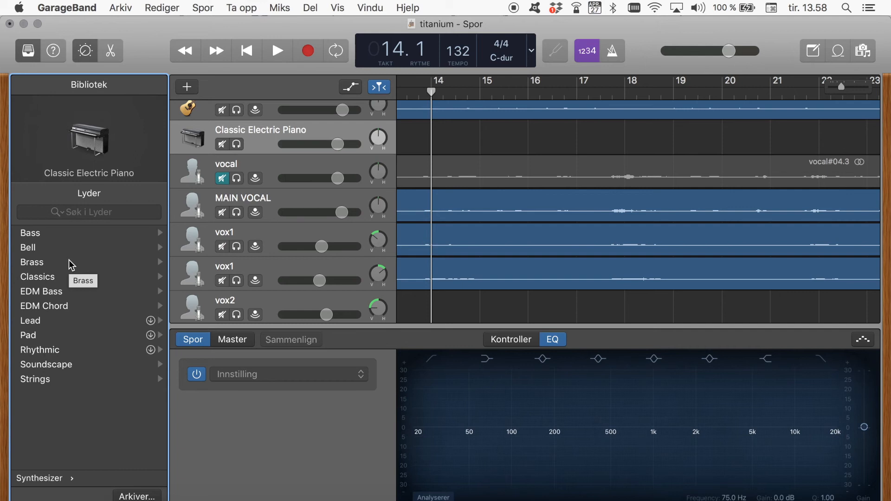
{"action": "left_click", "coordinate": [50, 367]}
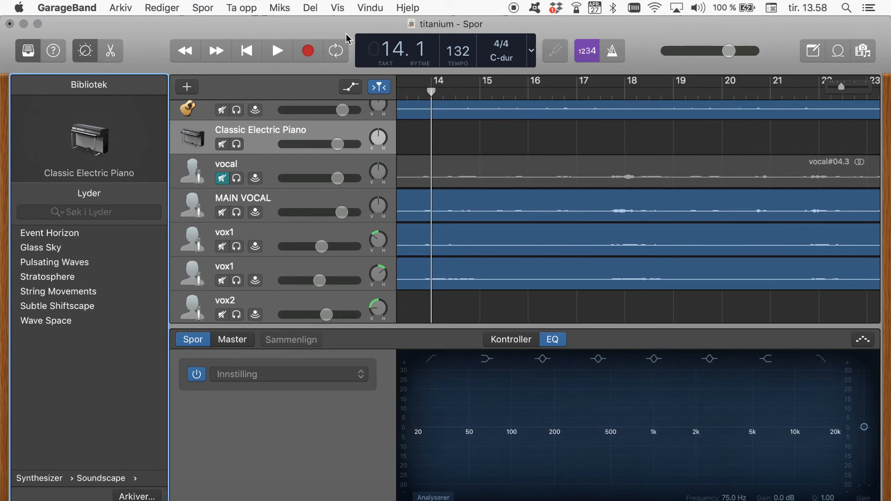
{"action": "left_click", "coordinate": [376, 8]}
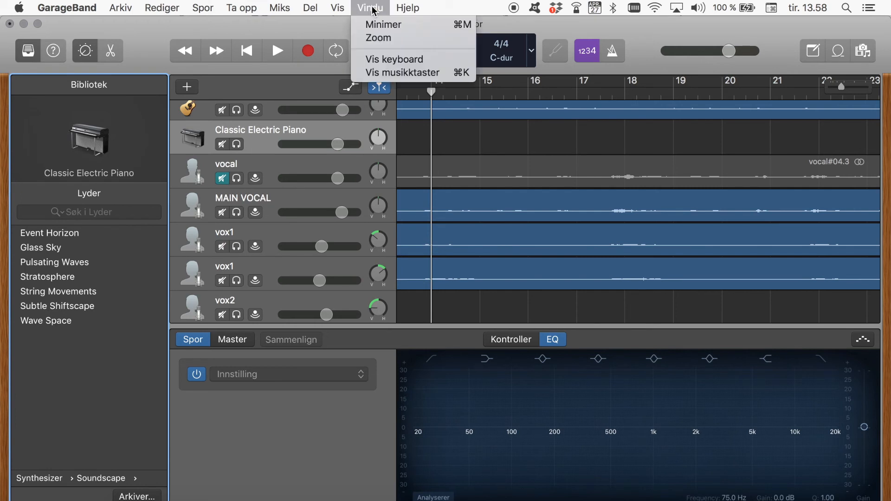
{"action": "left_click", "coordinate": [367, 75]}
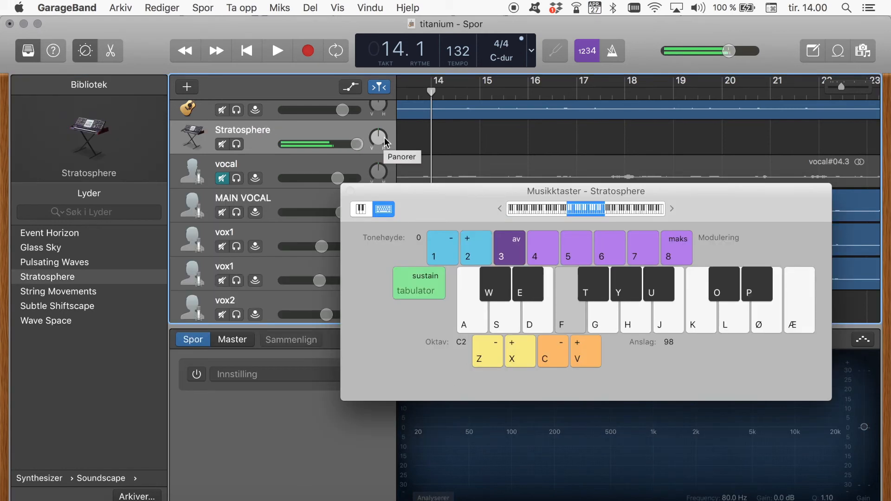
Step: Audition the Stratosphere, Pulsating Waves, String Movements and Subtle Shiftscape sounds by playing a few notes
{"action": "key", "text": "f"}
{"action": "key", "text": "g"}
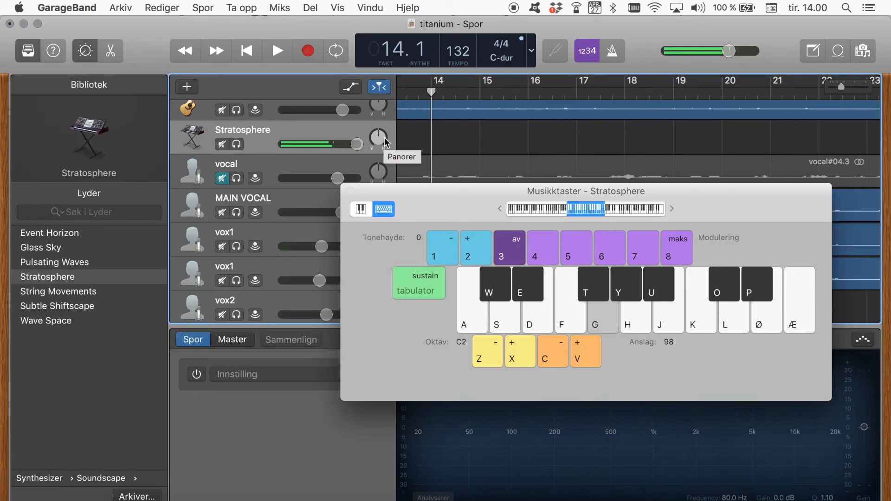
{"action": "left_click", "coordinate": [53, 263]}
{"action": "key", "text": "a"}
{"action": "key", "text": "s"}
{"action": "left_click", "coordinate": [52, 291]}
{"action": "left_click", "coordinate": [54, 306]}
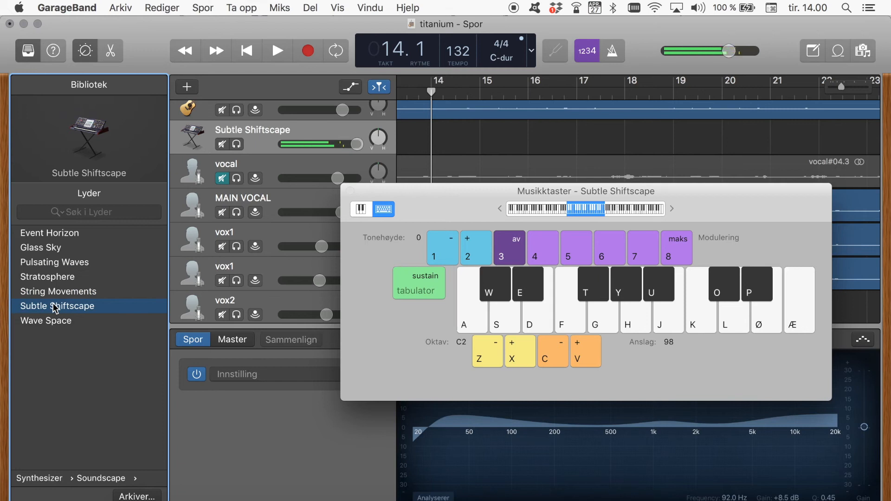
{"action": "key", "text": "a"}
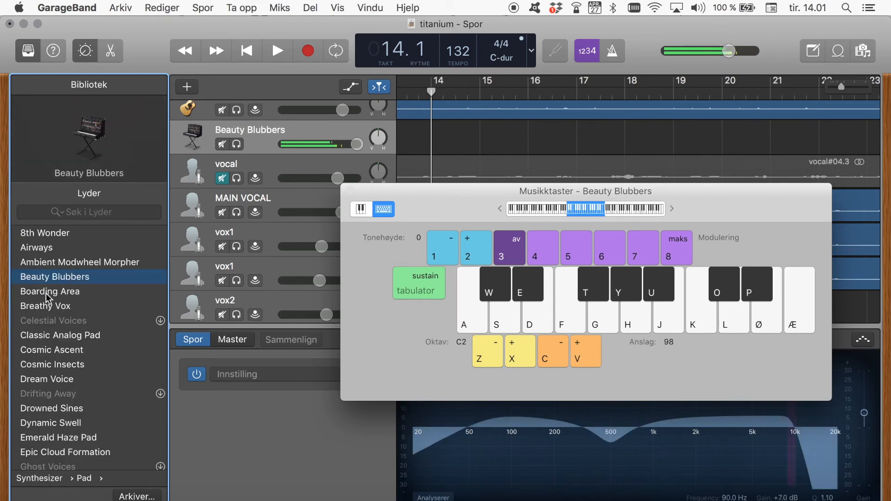
Step: Audition the Boarding Area and Breathy Vox synthesizer pads on the instrument track
{"action": "left_click", "coordinate": [48, 292]}
{"action": "key", "text": "s"}
{"action": "left_click", "coordinate": [50, 307]}
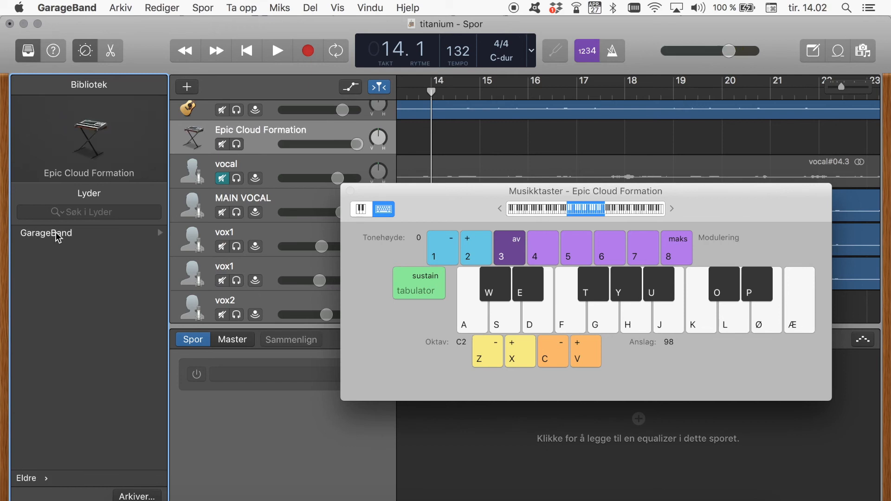
Step: Open the GarageBand Synth Pads sounds under Eldre, and audition Aquatic Sunbeam and Cloud Break with single notes
{"action": "left_click", "coordinate": [56, 233]}
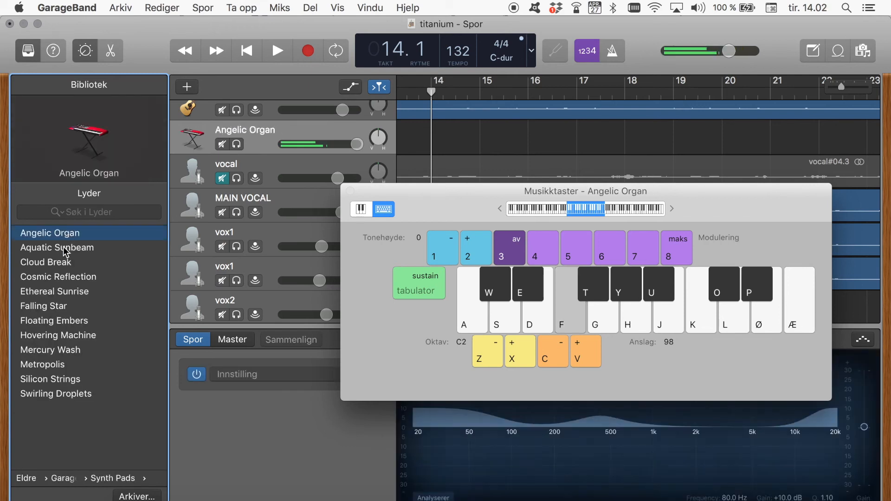
{"action": "left_click", "coordinate": [60, 248]}
{"action": "key", "text": "f"}
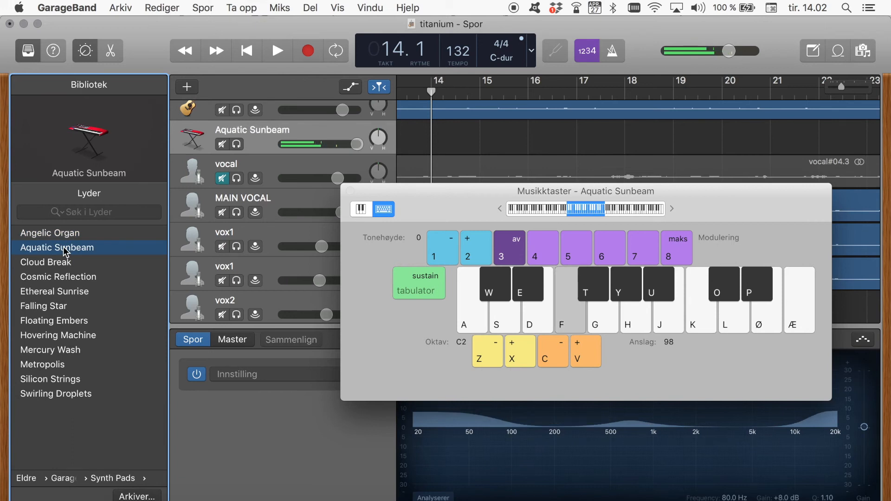
{"action": "left_click", "coordinate": [57, 263]}
{"action": "key", "text": "f"}
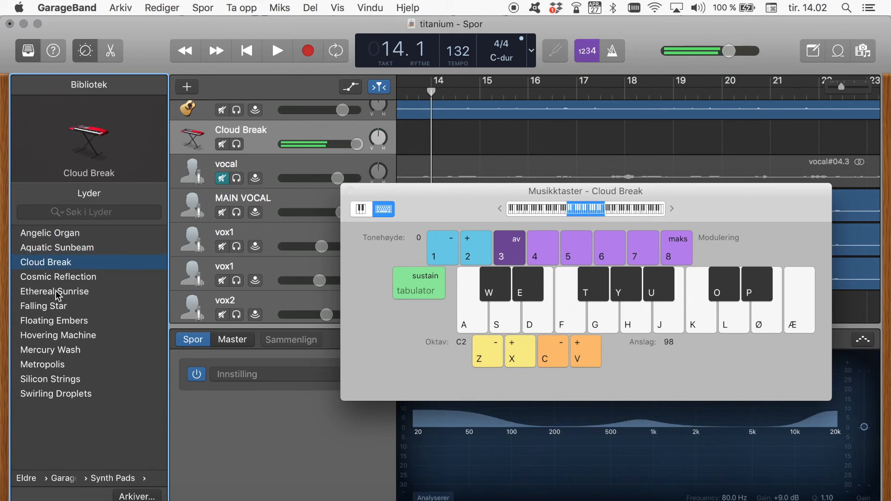
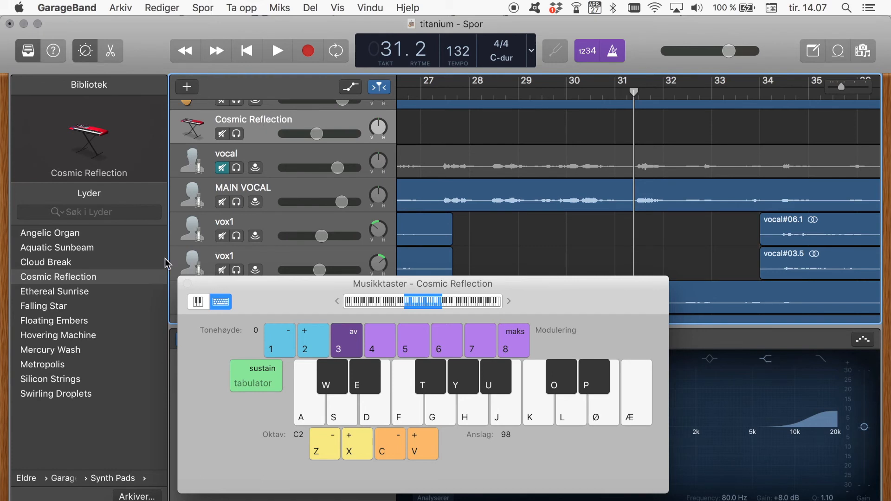
Step: Change the instrument track's sound to Air Bells from the Bell sounds under Synthesizer
{"action": "left_click", "coordinate": [26, 479]}
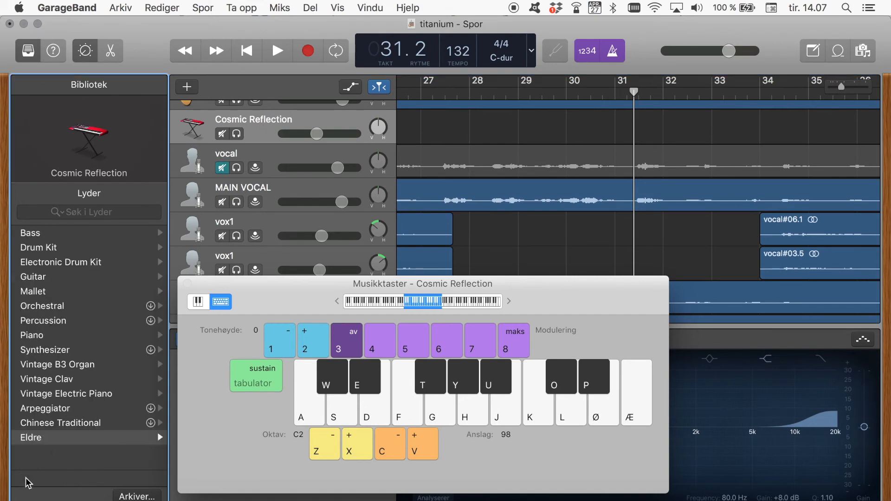
{"action": "left_click", "coordinate": [59, 351]}
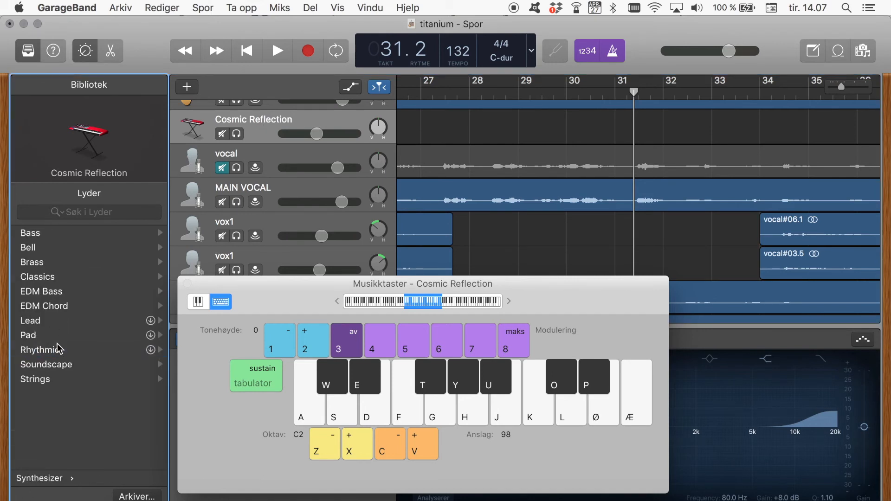
{"action": "left_click", "coordinate": [52, 251]}
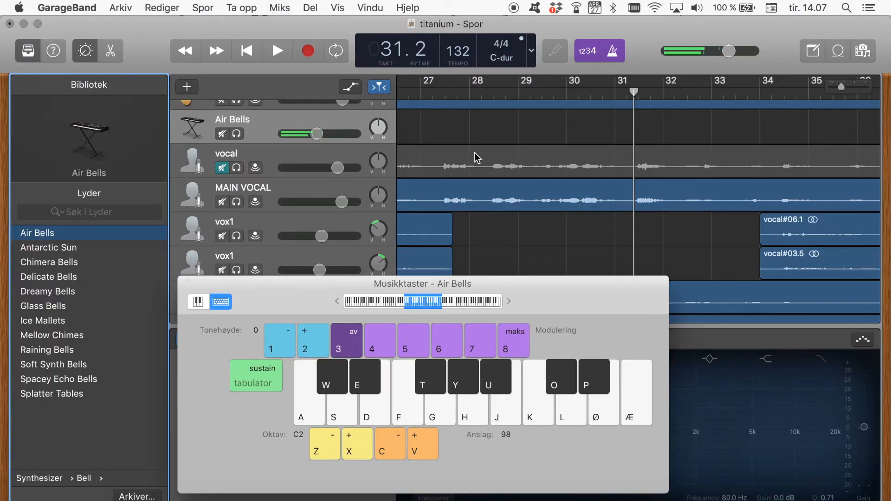
Step: Record the notes F, G, E and A on the Air Bells track from bar 27, one per bar, and stop recording
{"action": "scroll", "coordinate": [478, 158], "scroll_direction": "up", "scroll_amount": 1}
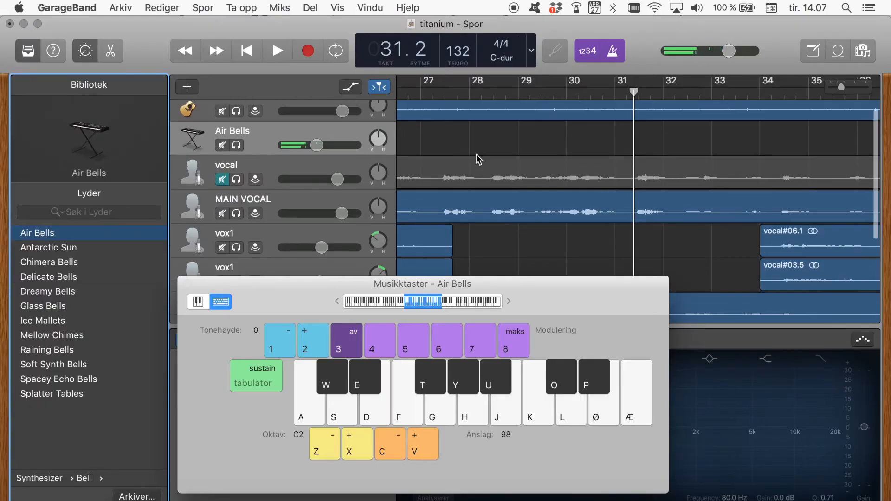
{"action": "left_click", "coordinate": [308, 51]}
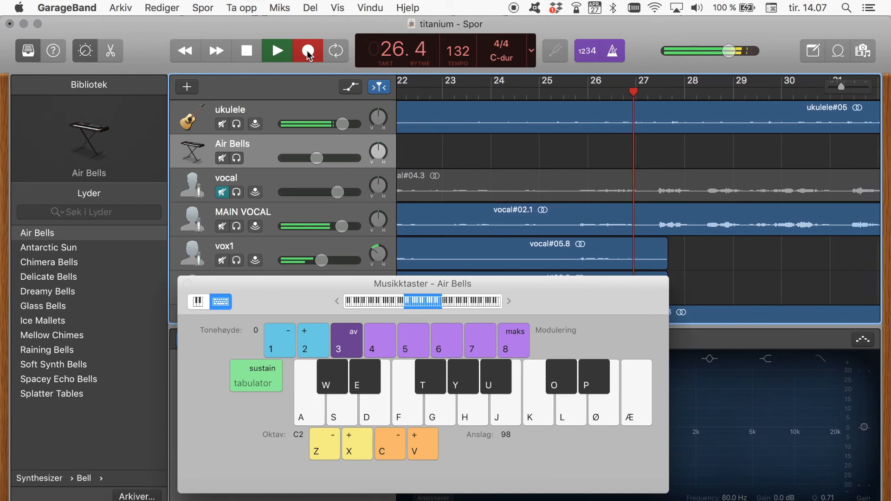
{"action": "key", "text": "f"}
{"action": "key", "text": "g"}
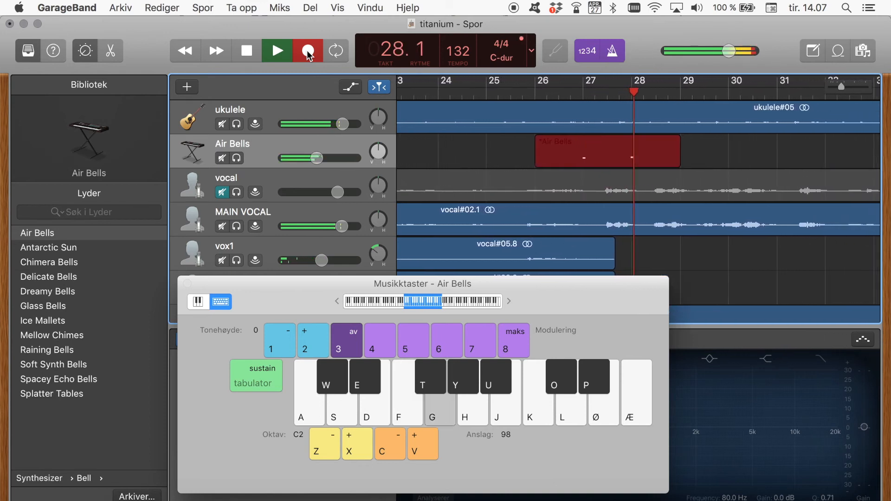
{"action": "key", "text": "d"}
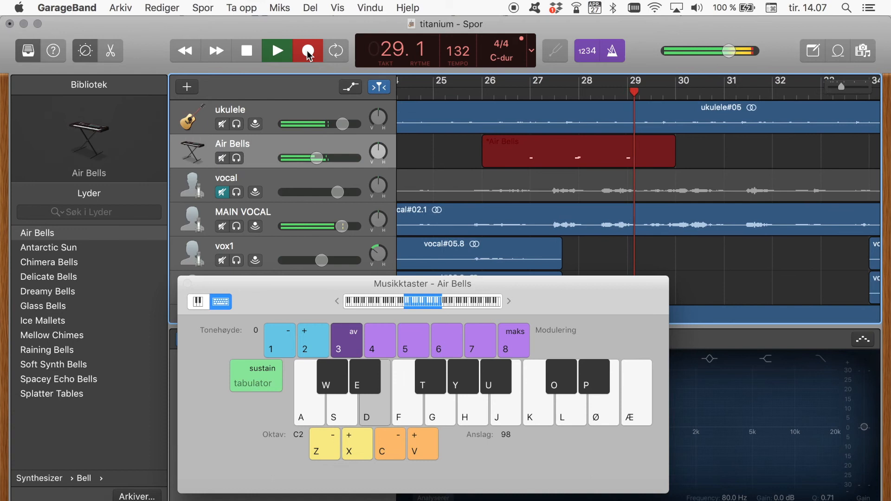
{"action": "key", "text": "h"}
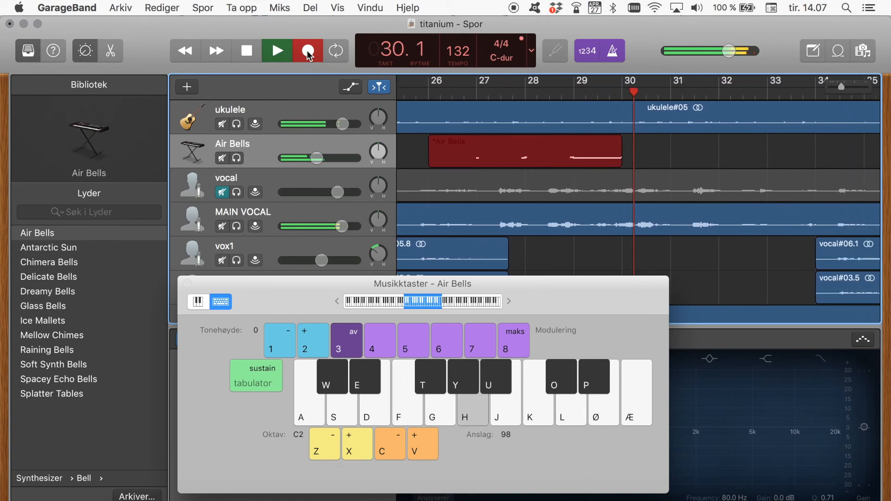
{"action": "left_click", "coordinate": [308, 55]}
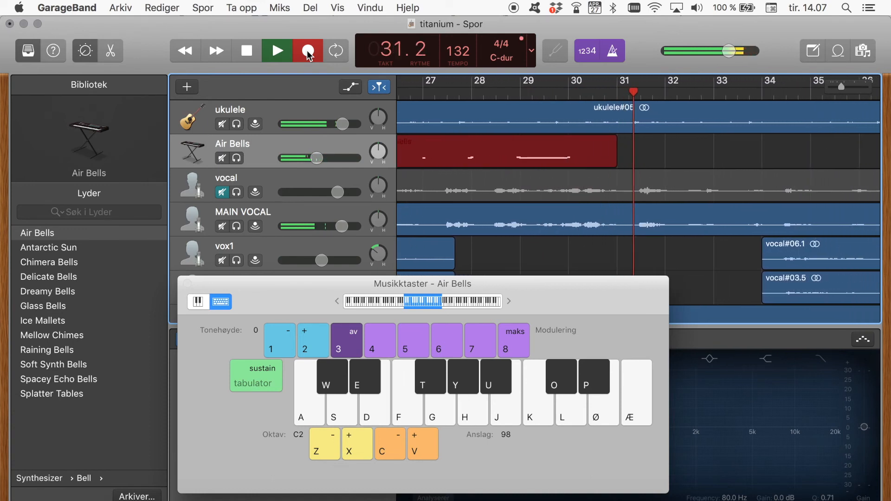
{"action": "left_click", "coordinate": [247, 52]}
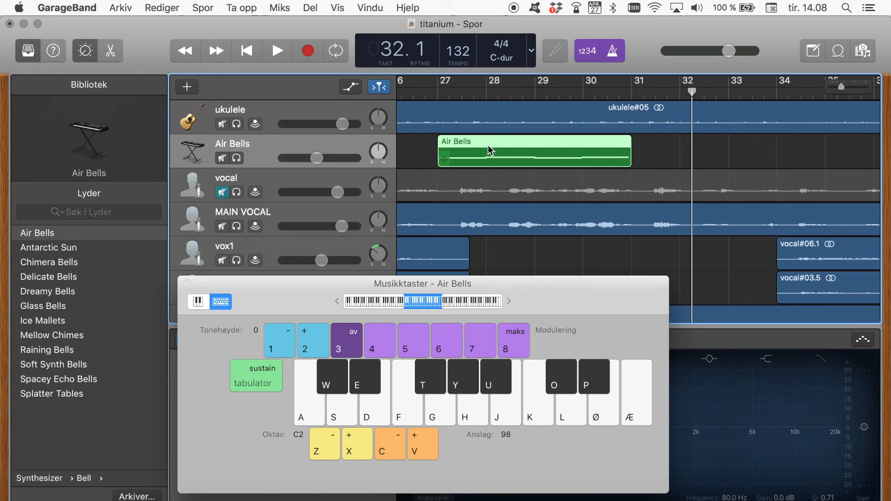
Step: Paste five copies of the Air Bells region back to back from bar 31 up to bar 51
{"action": "scroll", "coordinate": [487, 146], "scroll_direction": "right", "scroll_amount": 1}
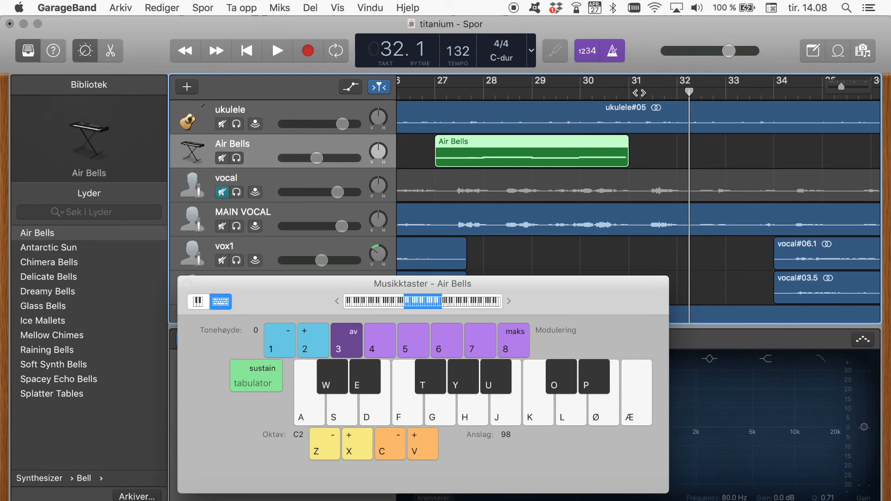
{"action": "left_click", "coordinate": [629, 92]}
{"action": "key", "text": "super+v"}
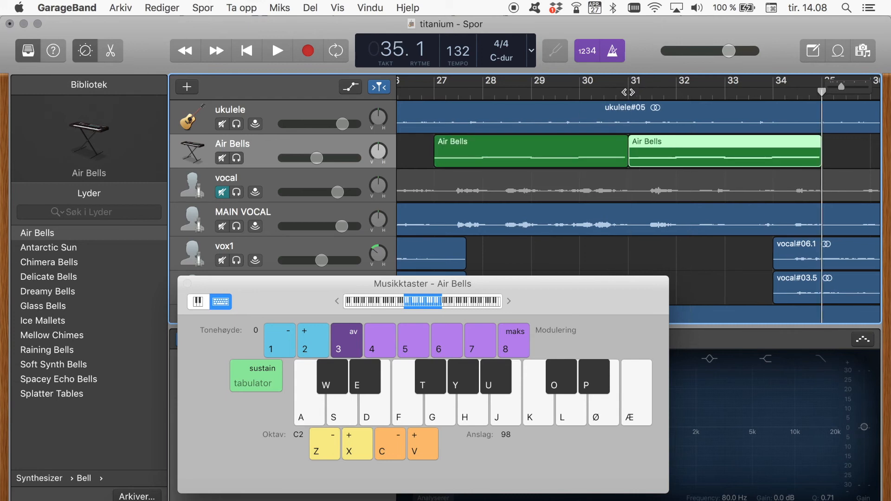
{"action": "key", "text": "super+v"}
{"action": "key", "text": "super+v"}
{"action": "key", "text": "super+v"}
{"action": "key", "text": "super+v"}
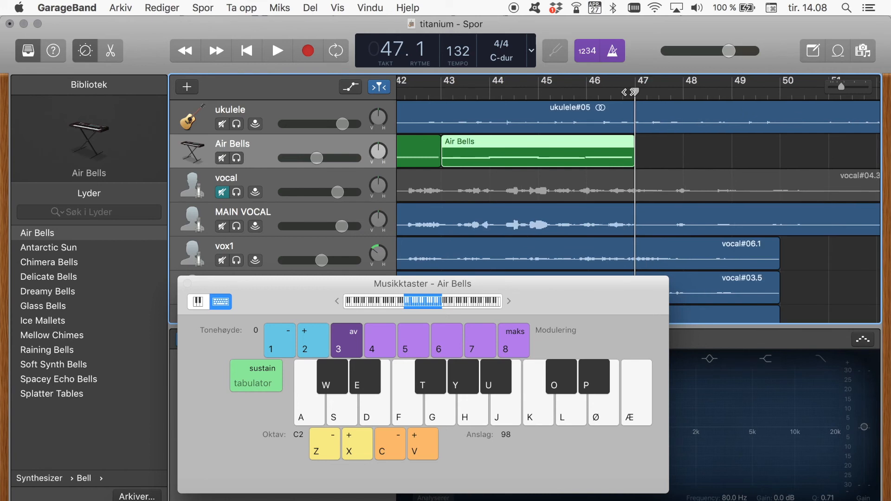
Step: Play the song from bar 26 with the metronome switched off and the system volume raised
{"action": "scroll", "coordinate": [629, 93], "scroll_direction": "left", "scroll_amount": 15}
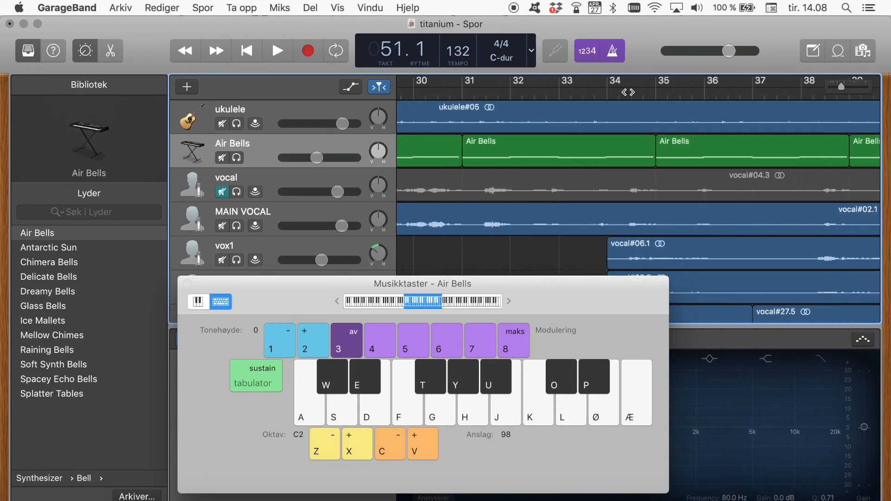
{"action": "scroll", "coordinate": [636, 93], "scroll_direction": "left", "scroll_amount": 3}
{"action": "left_click", "coordinate": [421, 91]}
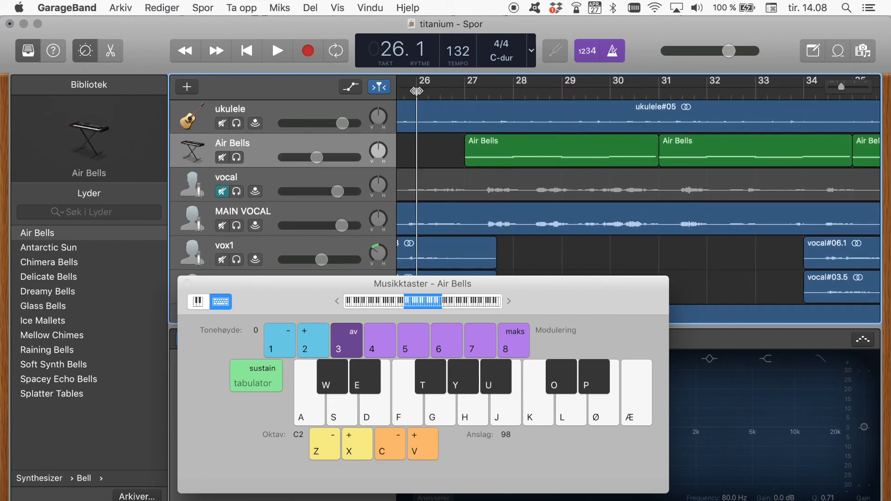
{"action": "key", "text": "space"}
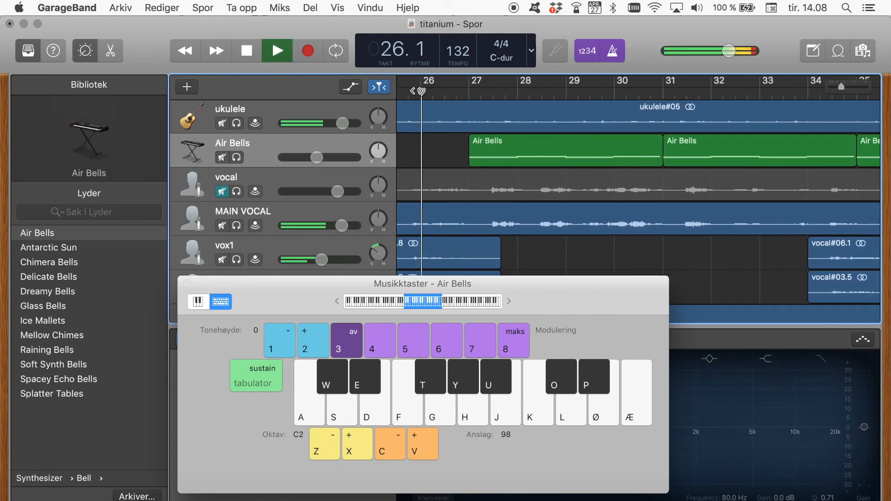
{"action": "left_click", "coordinate": [612, 51]}
{"action": "key", "text": "f"}
{"action": "key", "text": "XF86AudioRaiseVolume"}
{"action": "key", "text": "XF86AudioRaiseVolume"}
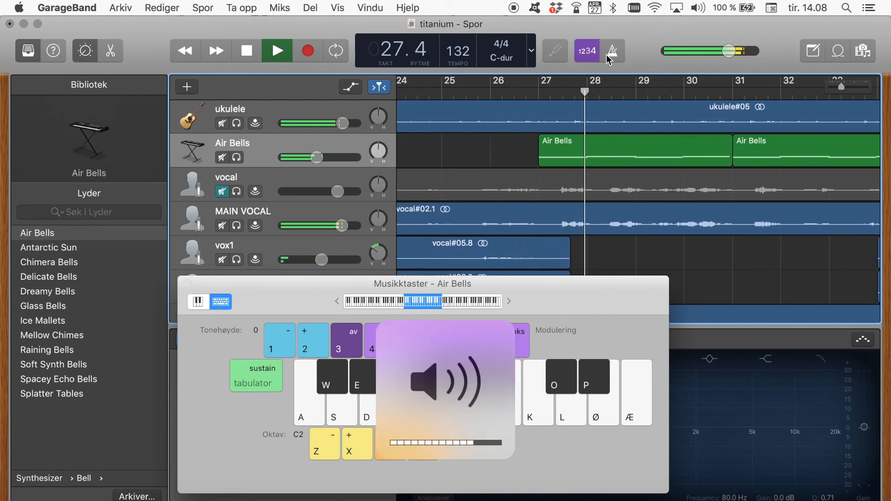
Step: Listen to the repeated Air Bells part together with the song, and stop playback around bar 36
{"action": "key", "text": "d"}
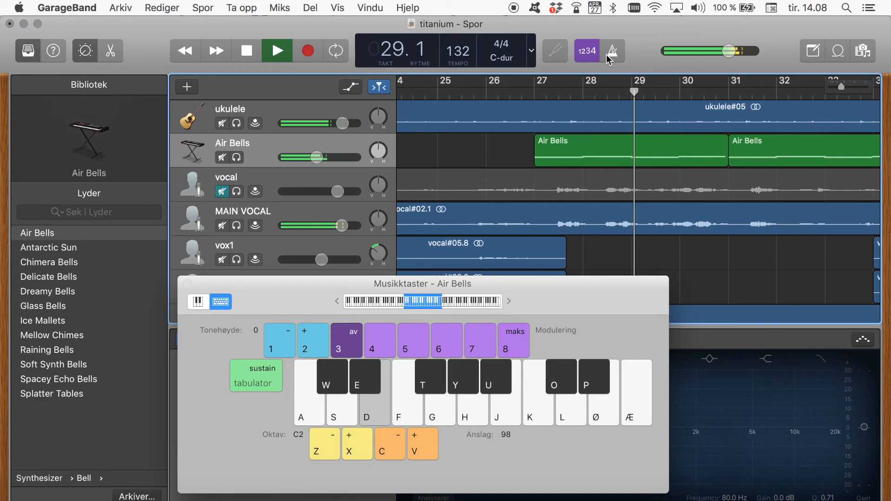
{"action": "key", "text": "g"}
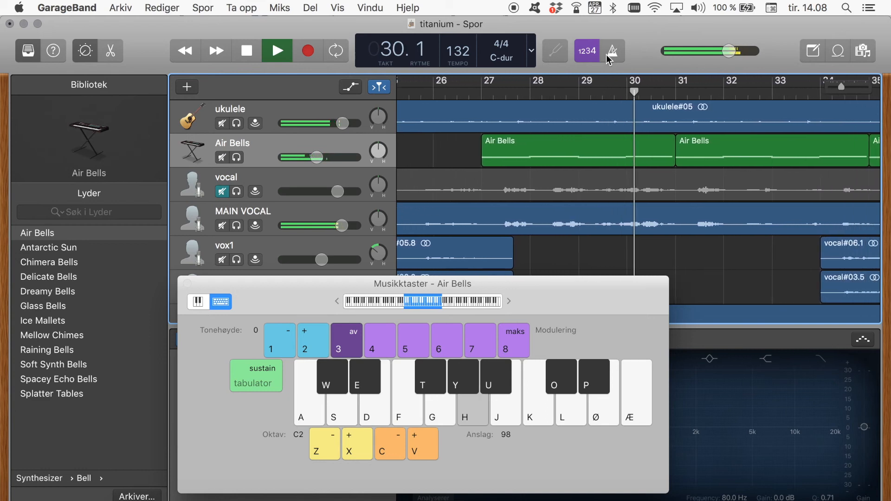
{"action": "key", "text": "f"}
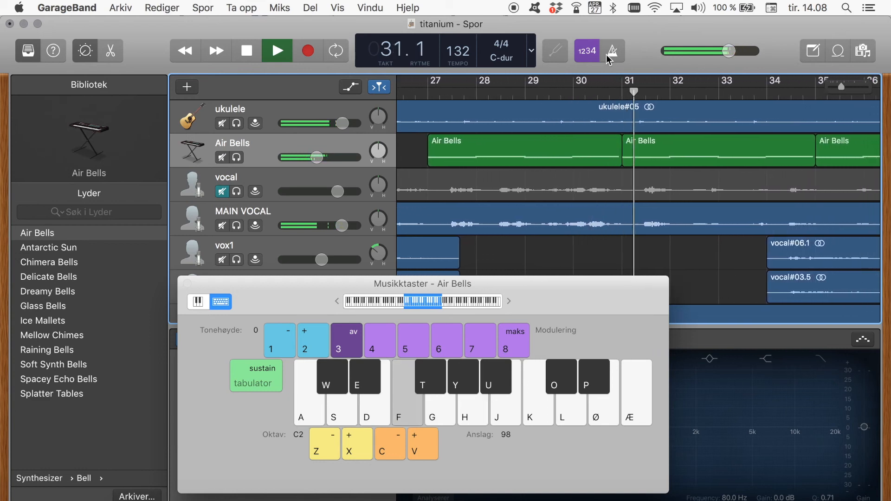
{"action": "key", "text": "g"}
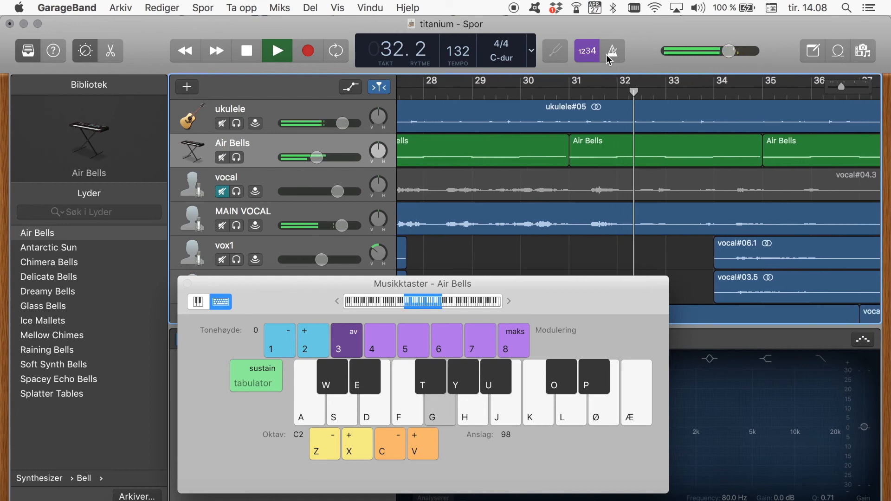
{"action": "key", "text": "d"}
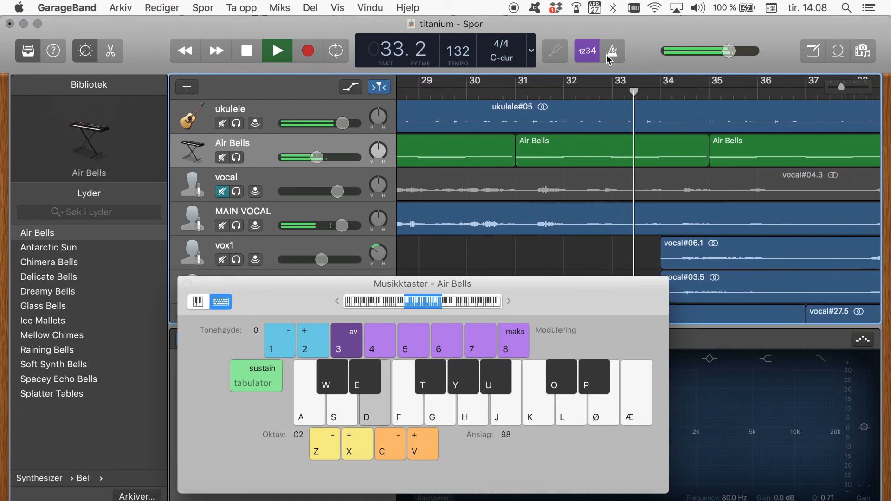
{"action": "key", "text": "h"}
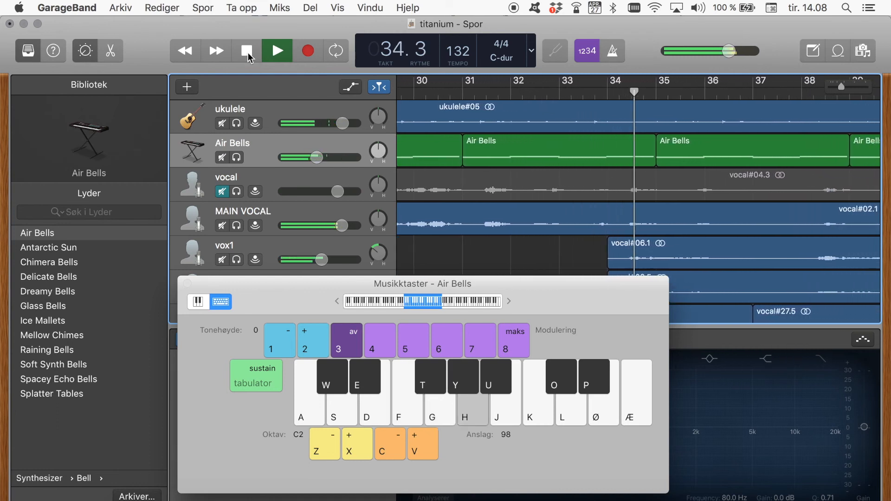
{"action": "key", "text": "f"}
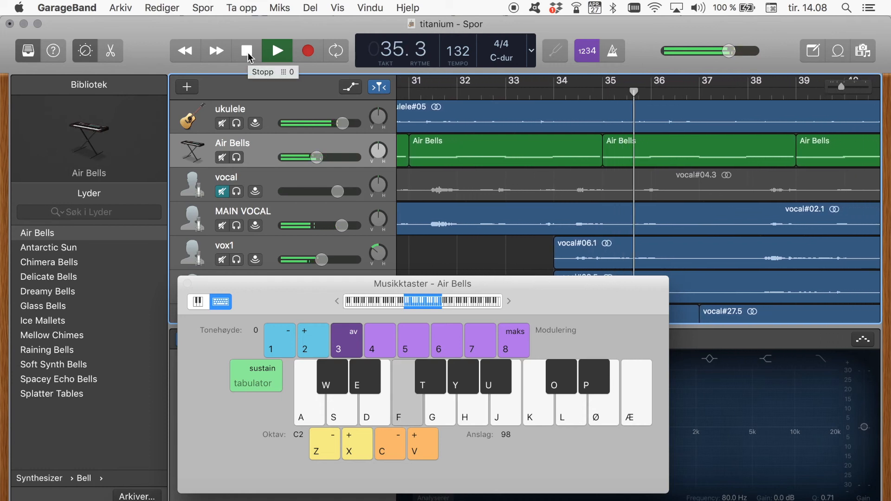
{"action": "key", "text": "g"}
{"action": "left_click", "coordinate": [250, 57]}
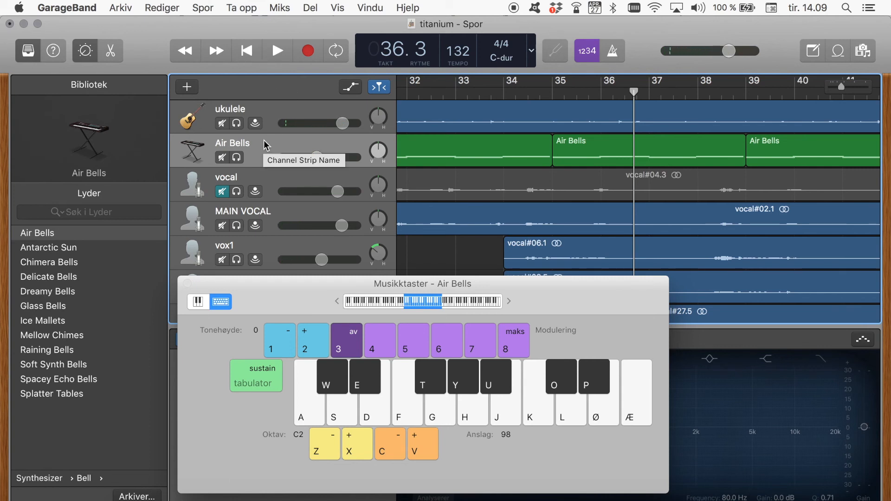
Step: Close the Musikktaster keyboard and create a new microphone audio track below the Air Bells track
{"action": "scroll", "coordinate": [481, 183], "scroll_direction": "left", "scroll_amount": 2}
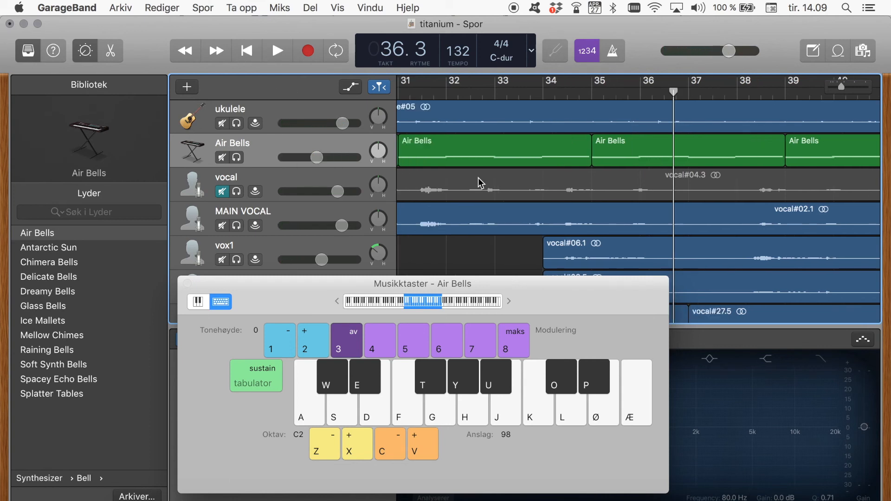
{"action": "scroll", "coordinate": [479, 181], "scroll_direction": "down", "scroll_amount": 1}
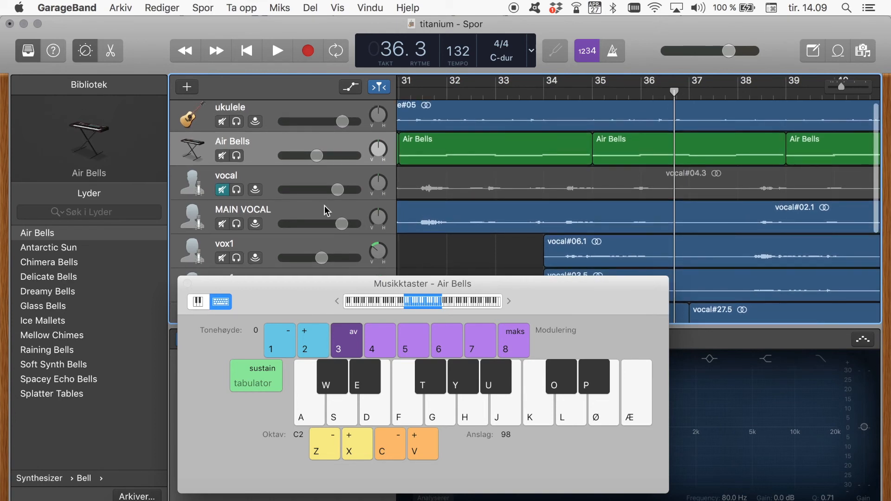
{"action": "left_click", "coordinate": [188, 283]}
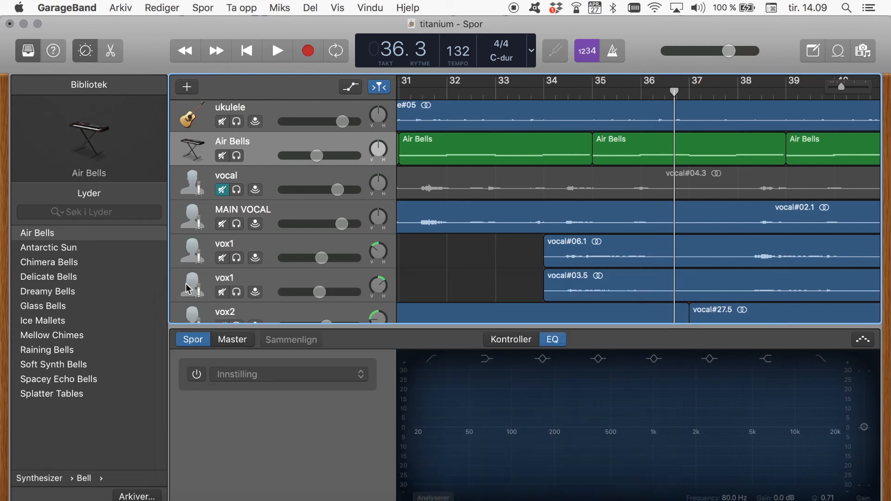
{"action": "left_click", "coordinate": [188, 89]}
{"action": "left_click", "coordinate": [395, 122]}
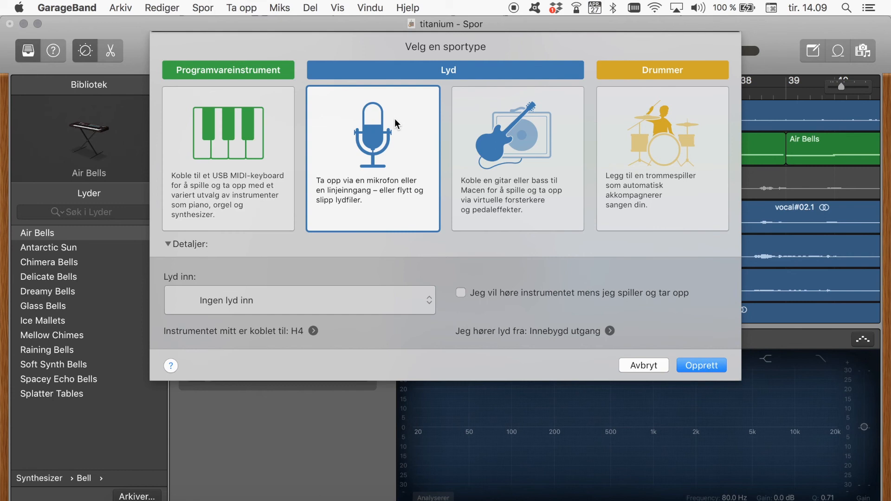
{"action": "left_click", "coordinate": [701, 364]}
Step: Set the playhead to bar 34 and filter the Apple Loops library to the Alle trommer instrument
{"action": "left_click", "coordinate": [579, 94]}
{"action": "left_click", "coordinate": [840, 54]}
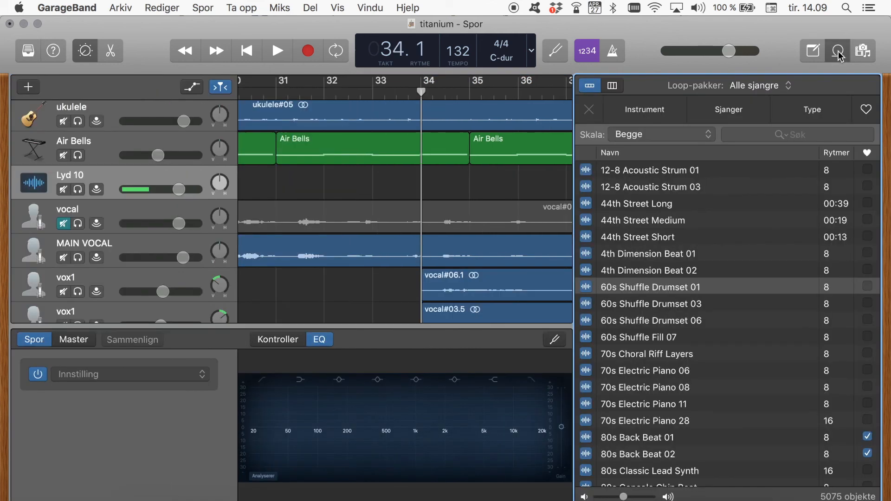
{"action": "left_click", "coordinate": [659, 114]}
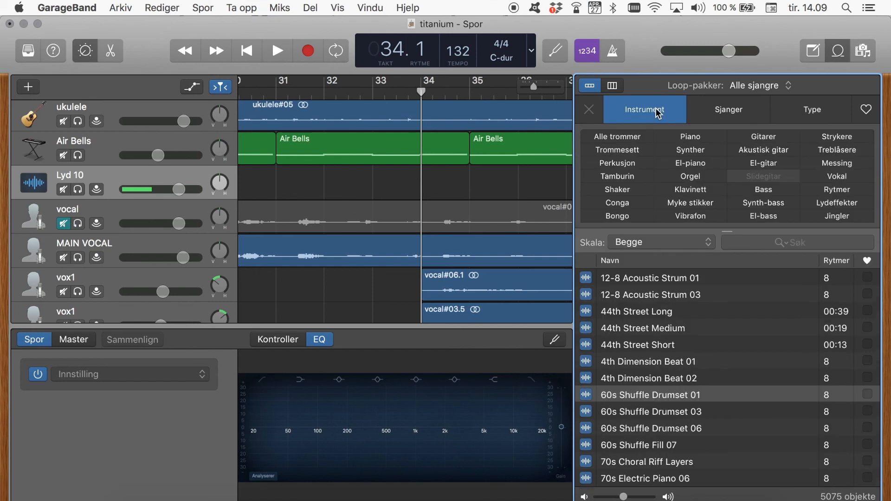
{"action": "left_click", "coordinate": [622, 138]}
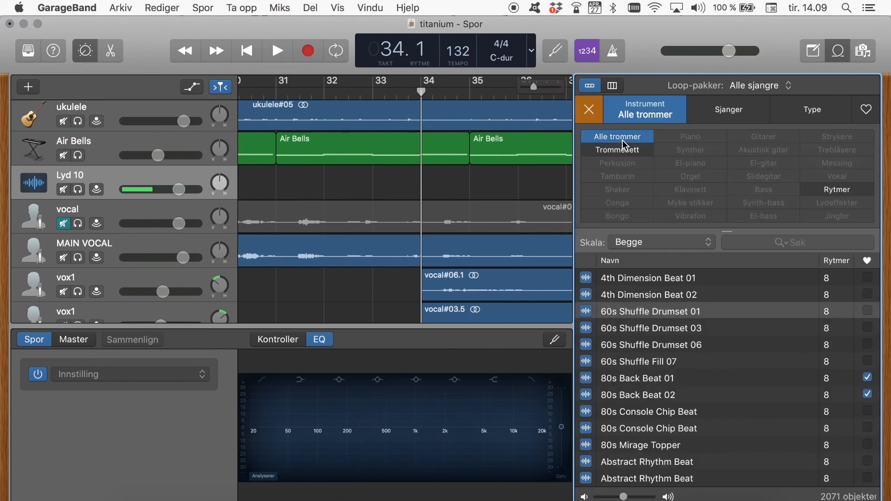
Step: Audition the Afloat Beat loop and place it on the new audio track at bar 34, closing the loop browser
{"action": "left_click", "coordinate": [628, 412]}
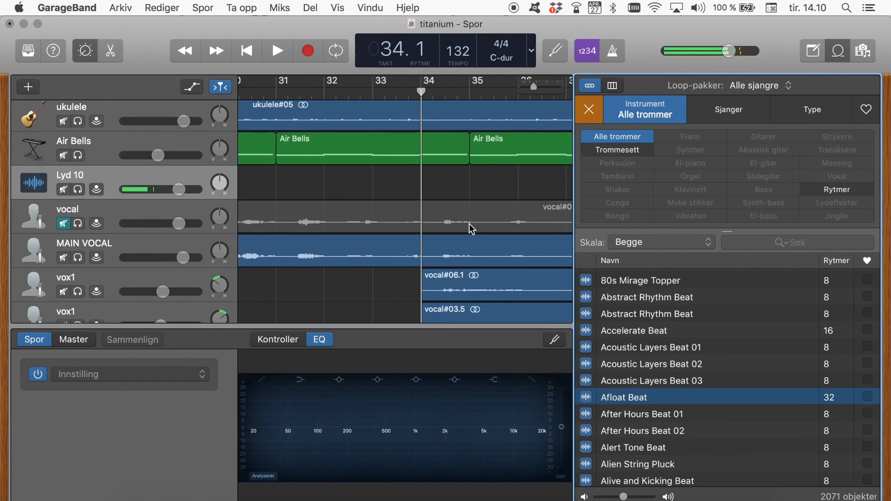
{"action": "scroll", "coordinate": [495, 198], "scroll_direction": "right", "scroll_amount": 2}
{"action": "left_click_drag", "start_coordinate": [626, 402], "coordinate": [388, 186]}
{"action": "left_click", "coordinate": [369, 183]}
{"action": "scroll", "coordinate": [370, 184], "scroll_direction": "right", "scroll_amount": 3}
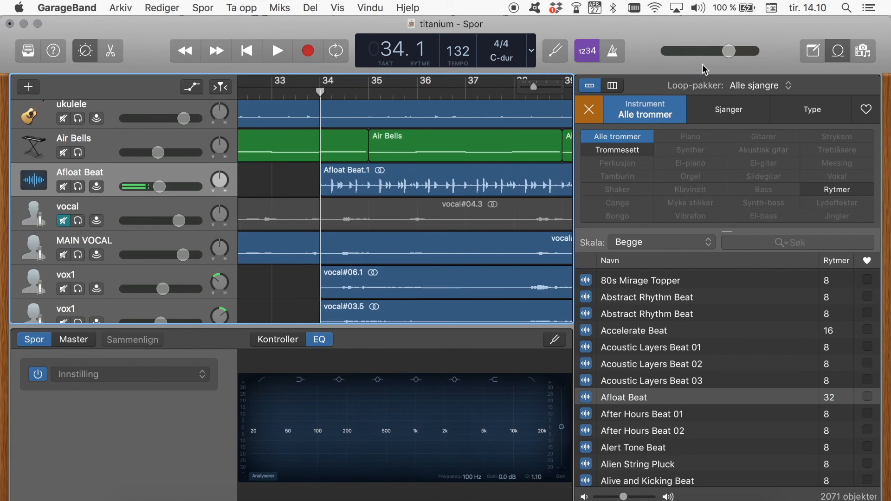
{"action": "left_click", "coordinate": [844, 56]}
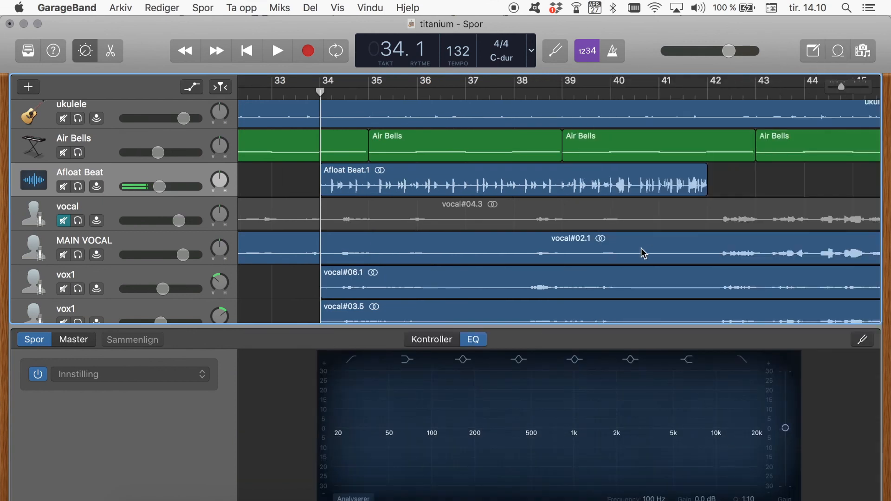
Step: Open the Afloat Beat region in the audio editor and listen to its opening beats from bar 34
{"action": "left_click", "coordinate": [381, 182]}
{"action": "left_click", "coordinate": [111, 51]}
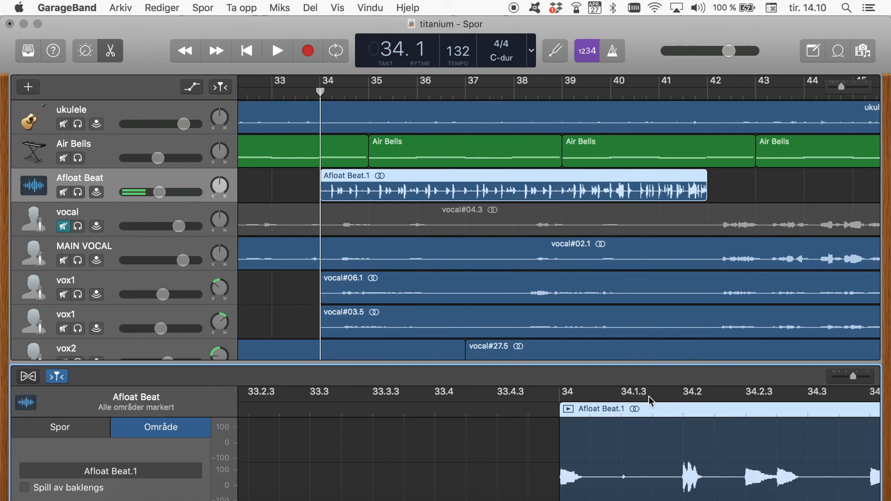
{"action": "key", "text": "space"}
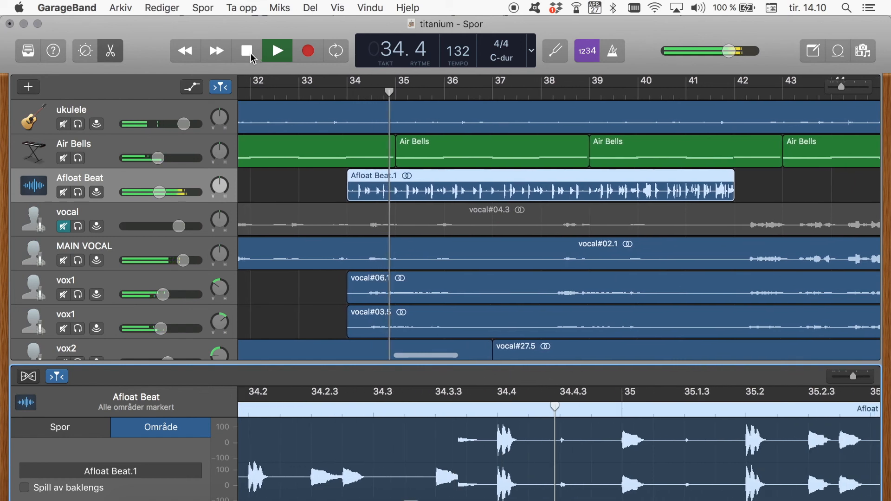
{"action": "key", "text": "space"}
{"action": "scroll", "coordinate": [370, 456], "scroll_direction": "left", "scroll_amount": 5}
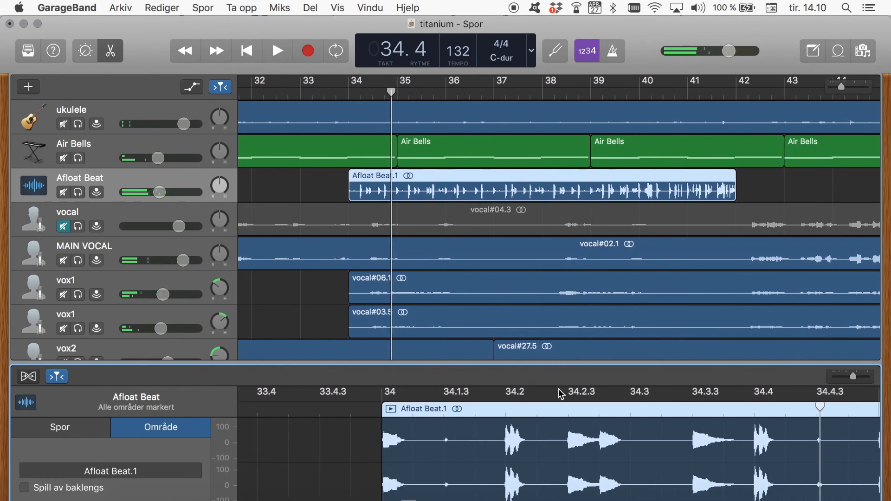
{"action": "left_click", "coordinate": [374, 409]}
{"action": "key", "text": "space"}
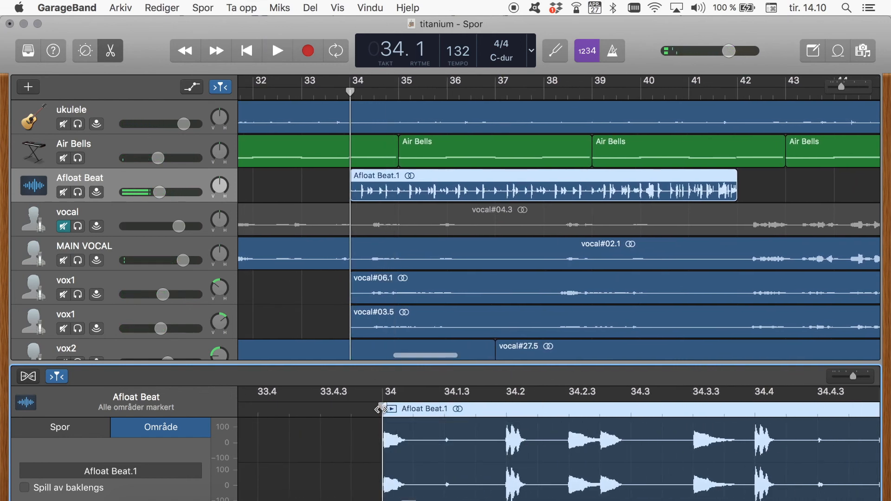
{"action": "left_click", "coordinate": [248, 58]}
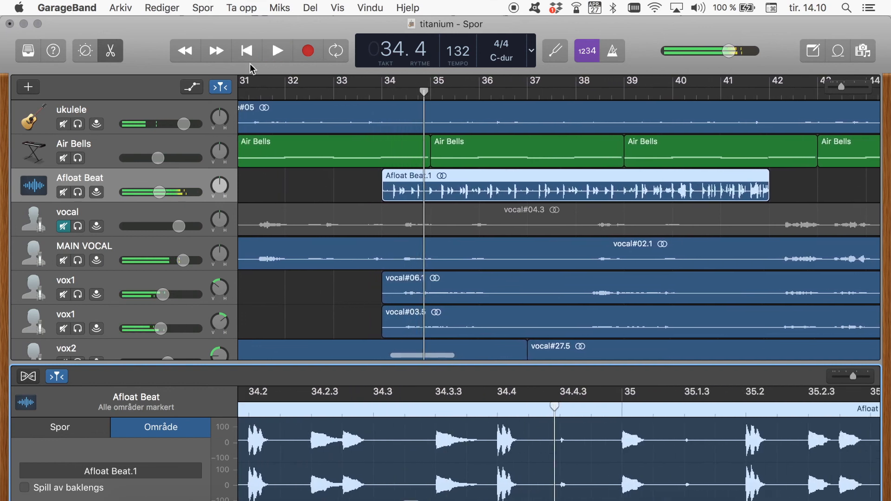
Step: Split the Afloat Beat region at 34.2.3 and delete everything after the split
{"action": "left_click", "coordinate": [292, 414]}
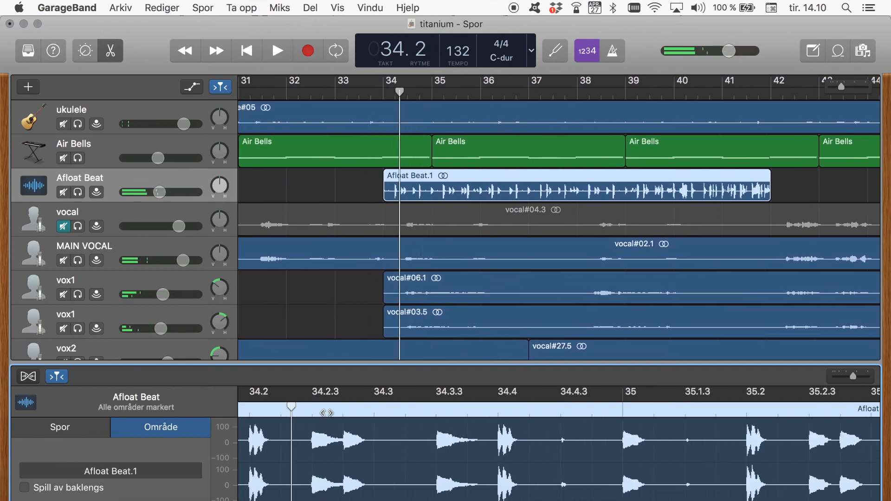
{"action": "scroll", "coordinate": [315, 441], "scroll_direction": "left", "scroll_amount": 5}
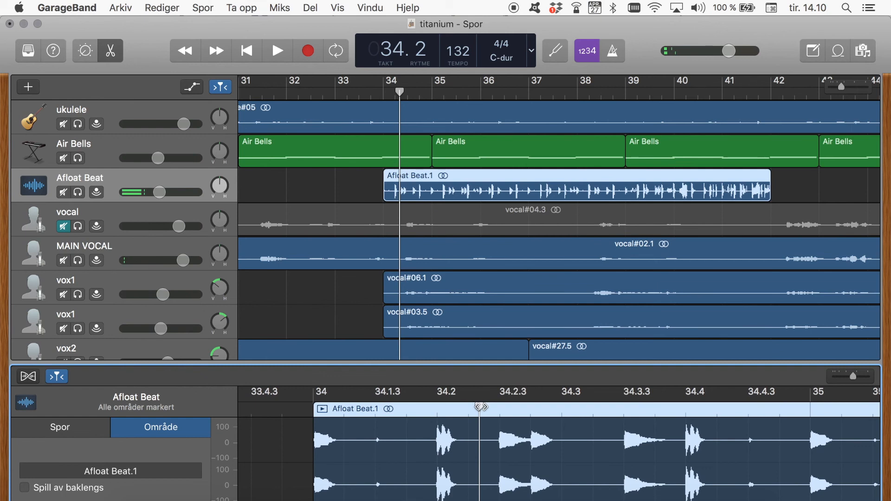
{"action": "left_click_drag", "start_coordinate": [480, 408], "coordinate": [499, 409]}
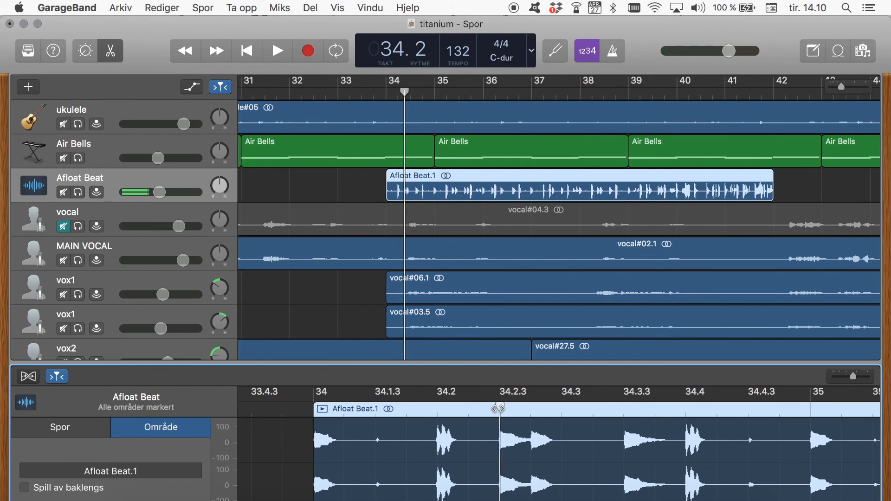
{"action": "key", "text": "super+t"}
{"action": "key", "text": "Delete"}
Step: Copy the short Afloat Beat piece and paste it at the start of bars 35, 36 and 37
{"action": "left_click", "coordinate": [395, 188]}
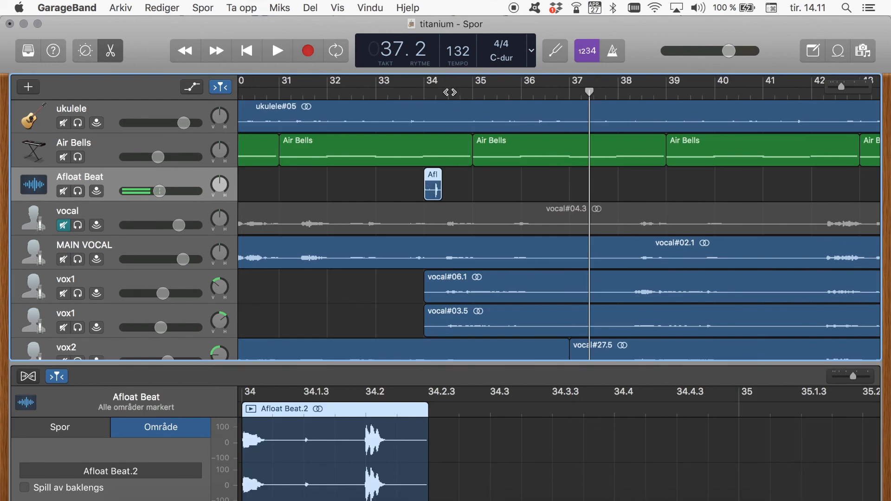
{"action": "left_click", "coordinate": [473, 94]}
{"action": "key", "text": "super+v"}
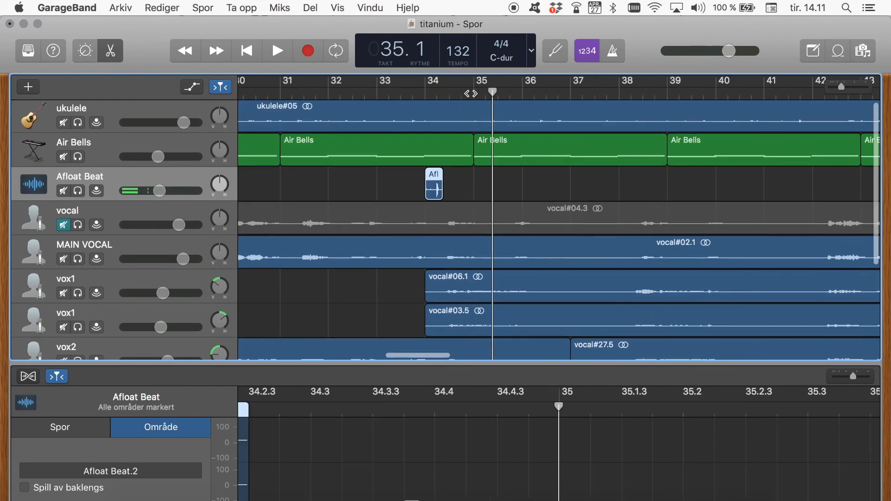
{"action": "left_click", "coordinate": [527, 96]}
{"action": "key", "text": "super+v"}
{"action": "left_click", "coordinate": [578, 93]}
{"action": "key", "text": "super+v"}
Step: Listen to the repeated Afloat Beat pieces from bar 33 to about bar 38, and select the Air Bells track
{"action": "left_click", "coordinate": [387, 95]}
{"action": "key", "text": "space"}
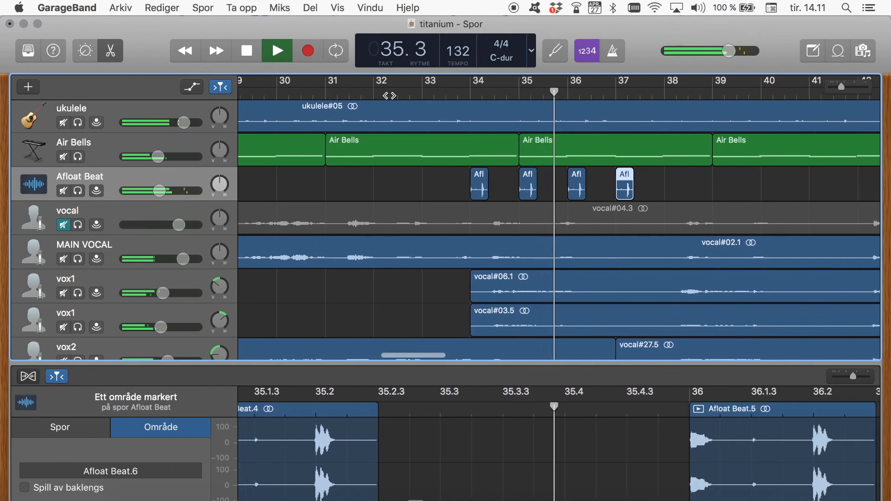
{"action": "left_click", "coordinate": [246, 51]}
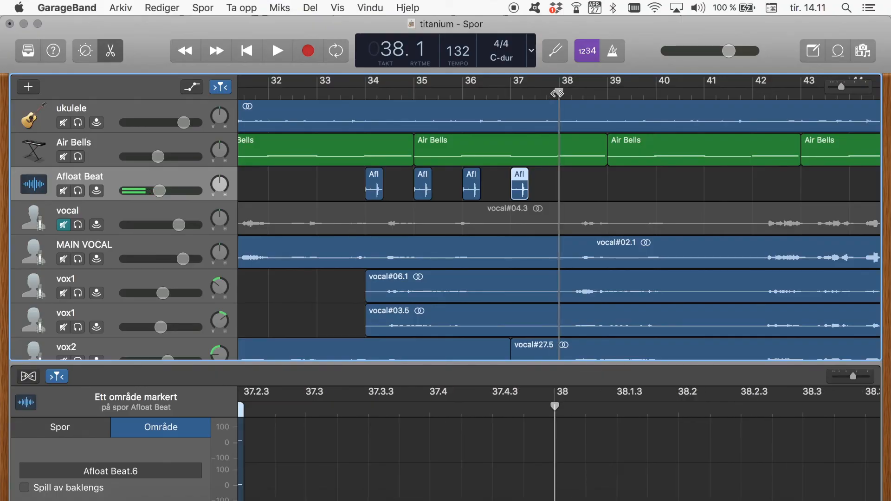
{"action": "left_click", "coordinate": [102, 148]}
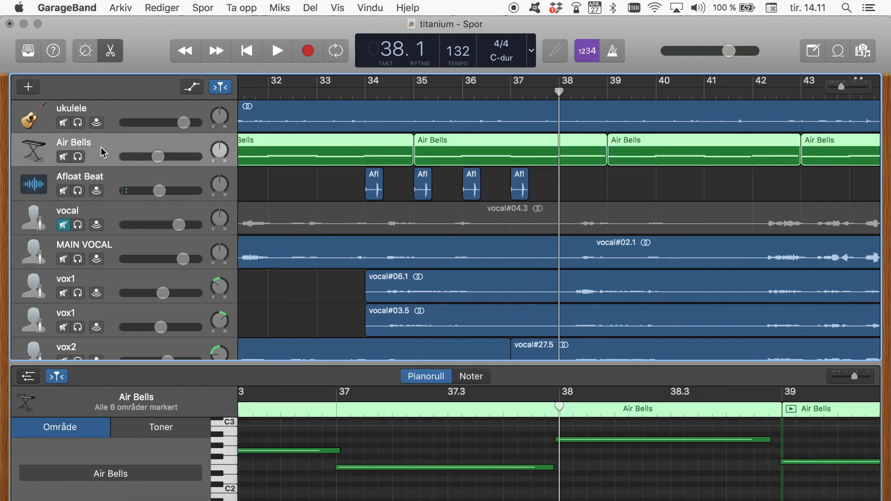